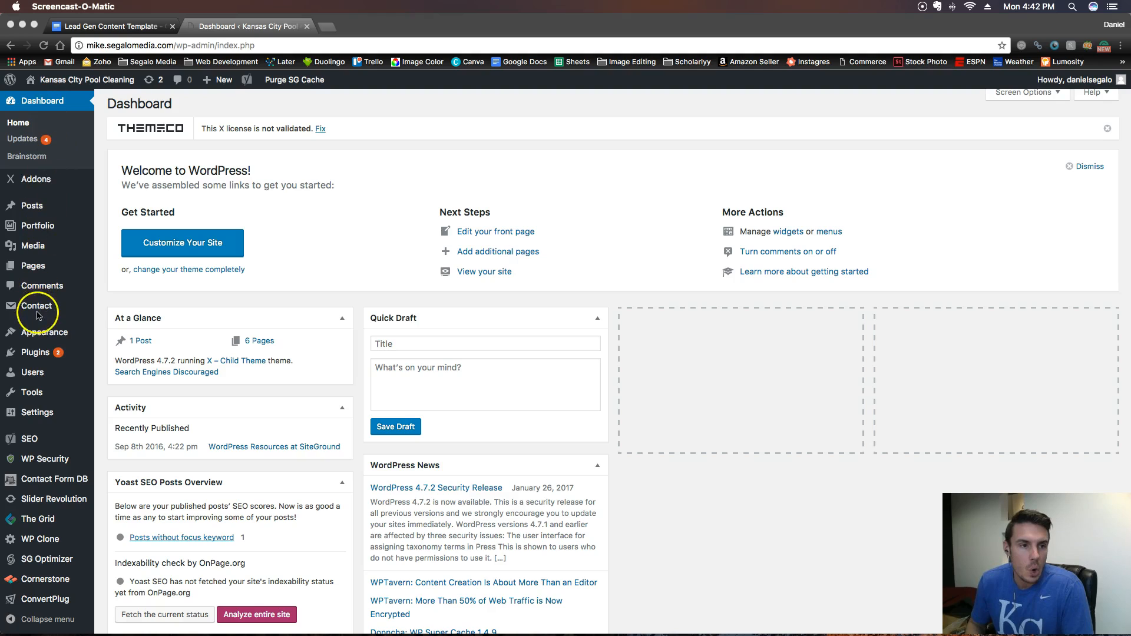
Open the theme customizer for the site and look over the homepage preview.
click(277, 222)
mouse_move(46, 336)
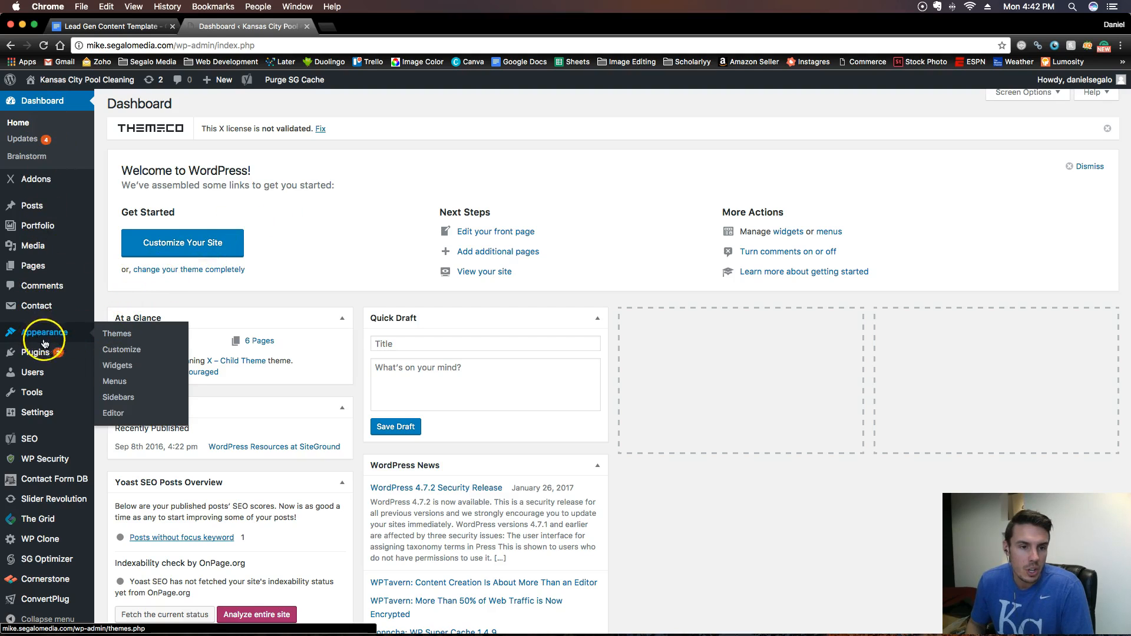
click(126, 352)
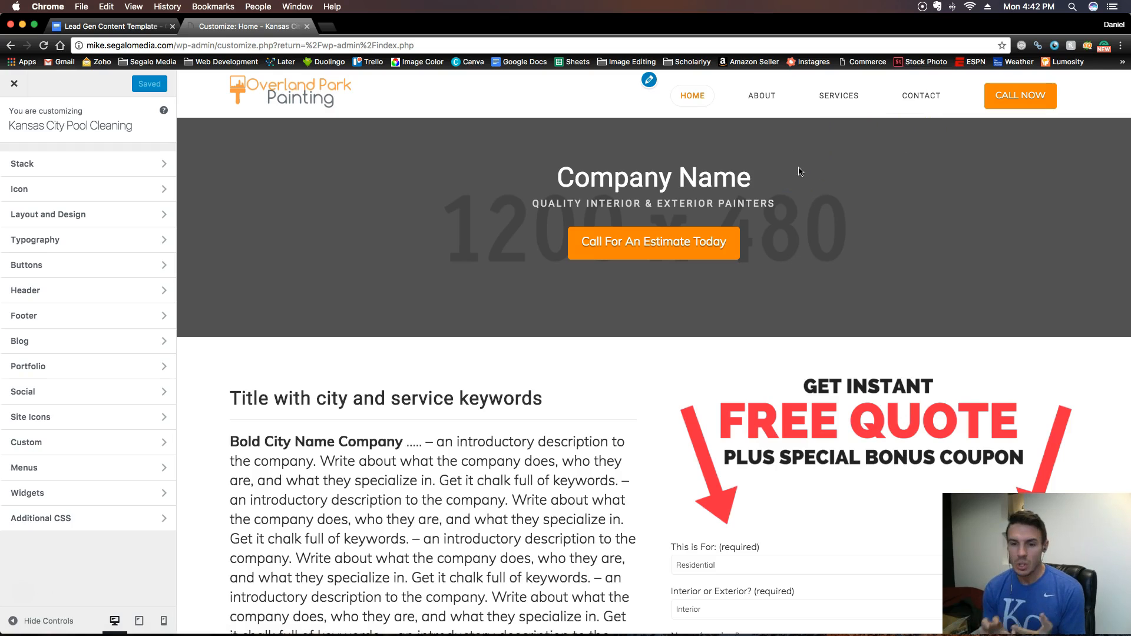
scroll(764, 356, down, 20)
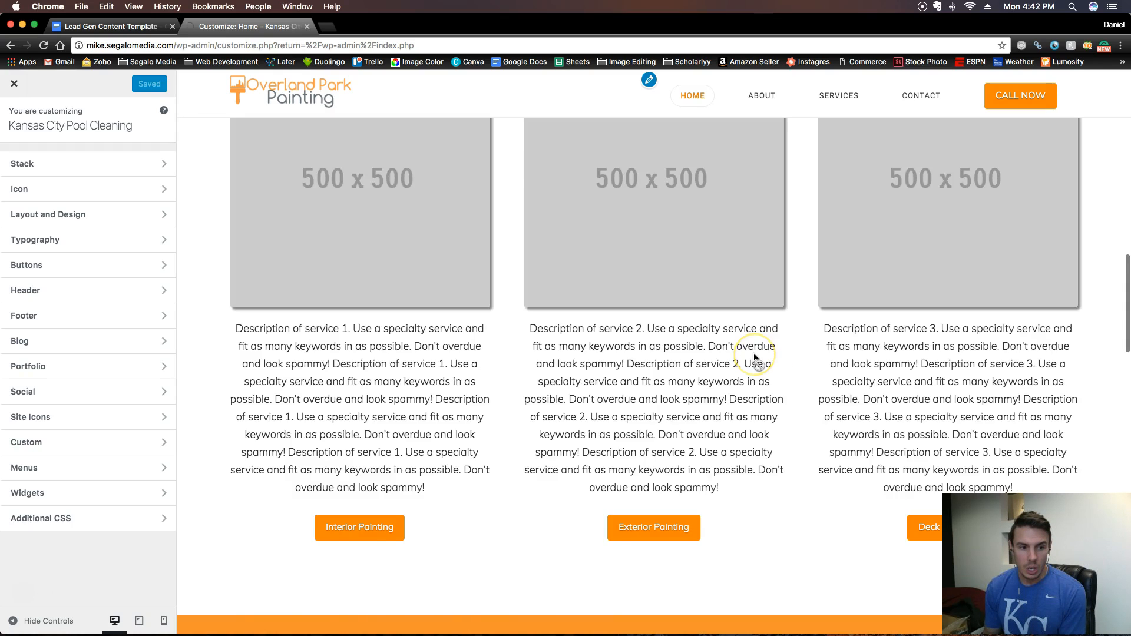
scroll(722, 351, up, 20)
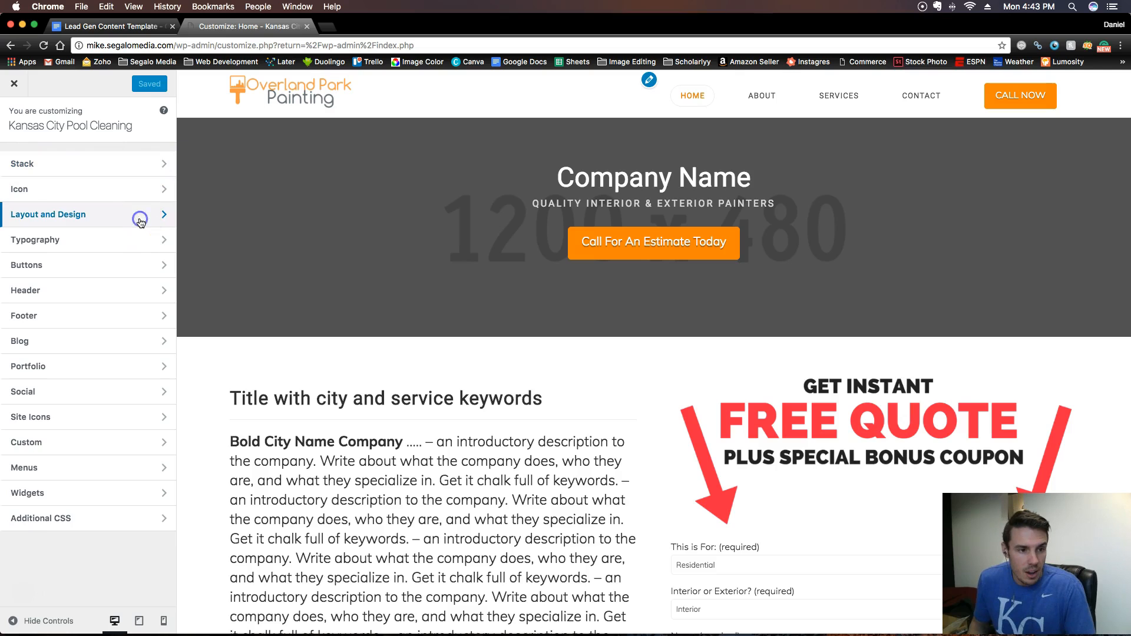
Open the Typography settings and review the body and headings font options.
click(140, 222)
click(12, 134)
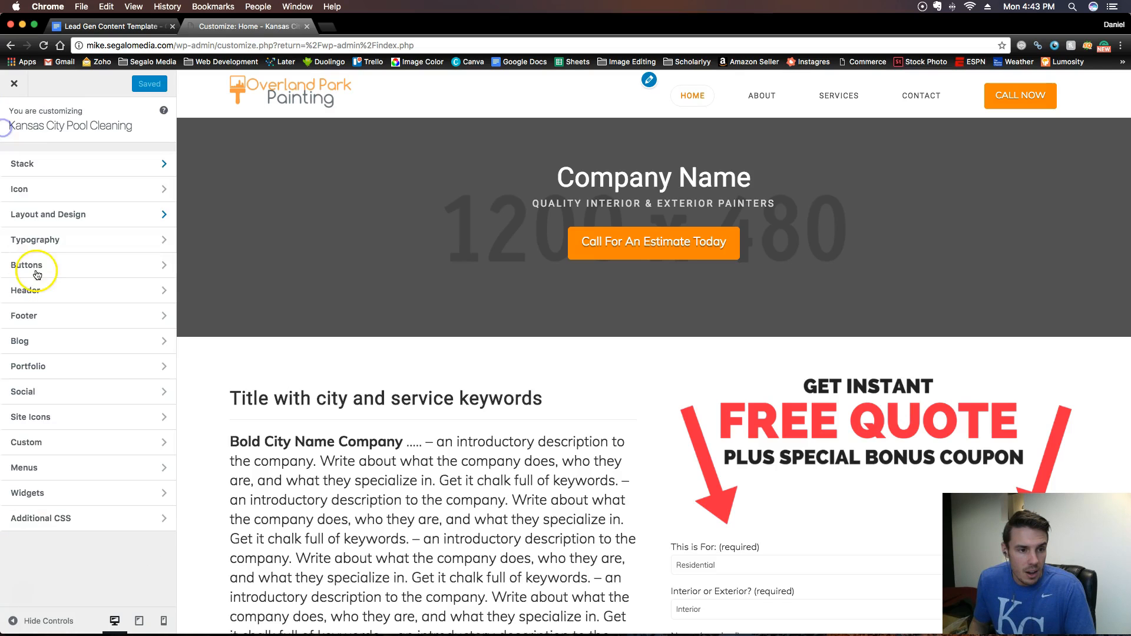
click(57, 240)
scroll(97, 315, down, 12)
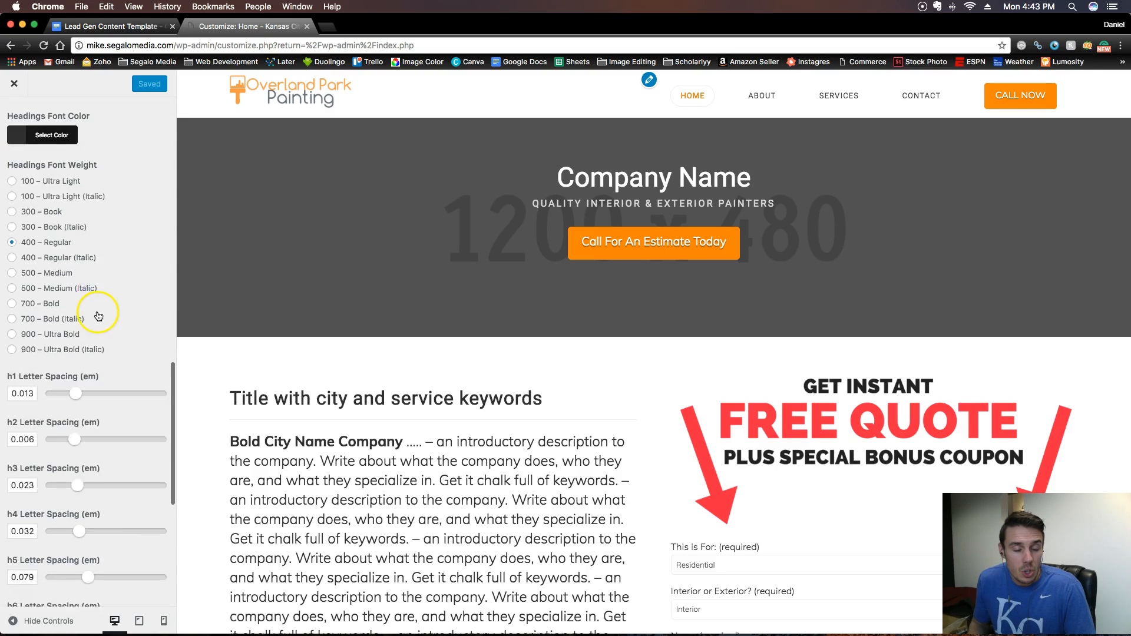
scroll(96, 306, up, 9)
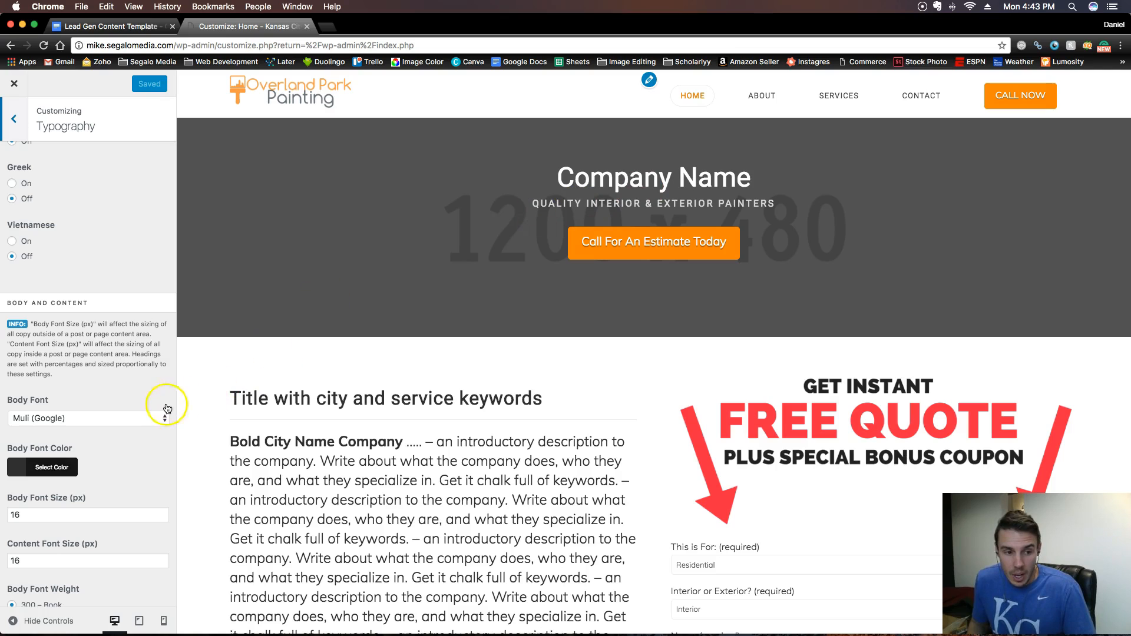
scroll(159, 377, down, 15)
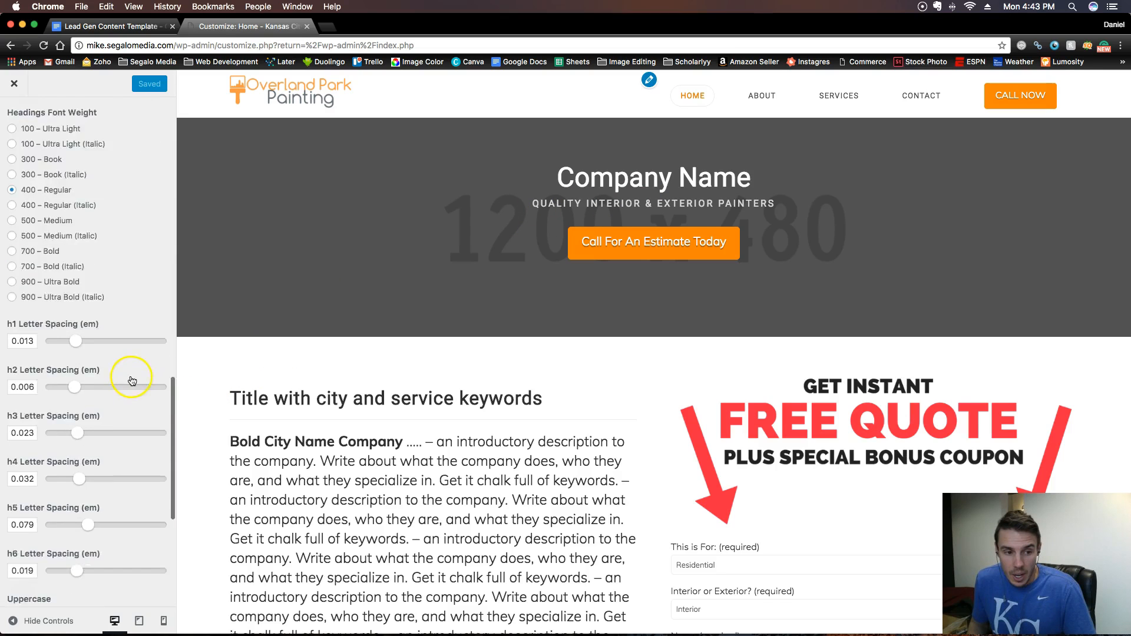
scroll(132, 380, up, 10)
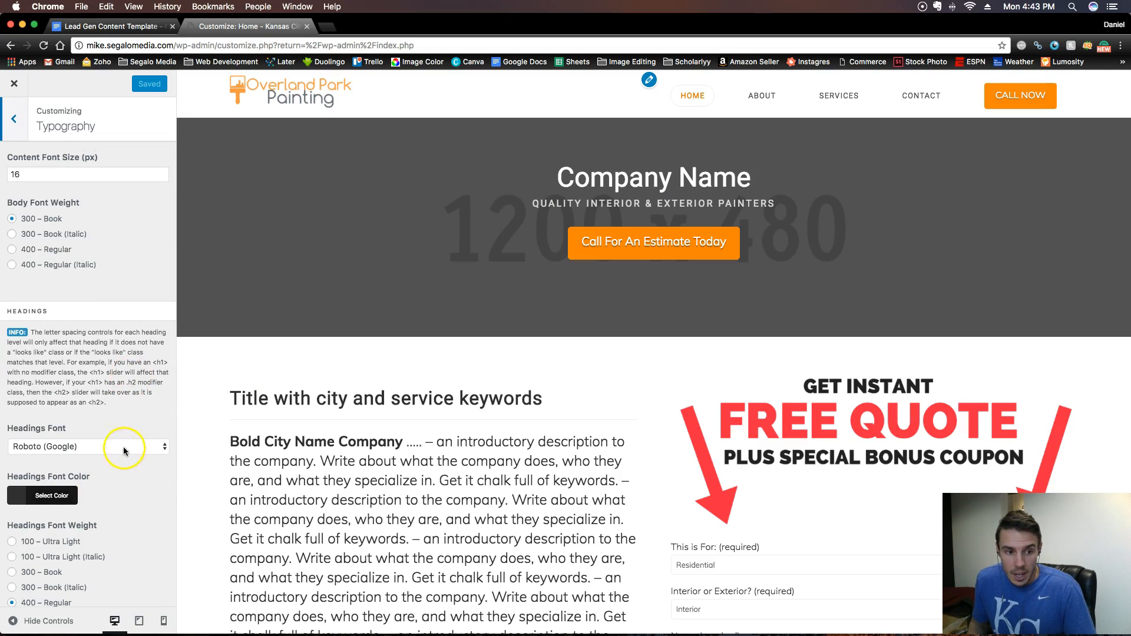
Try Raleway (Google) as the headings font.
click(124, 447)
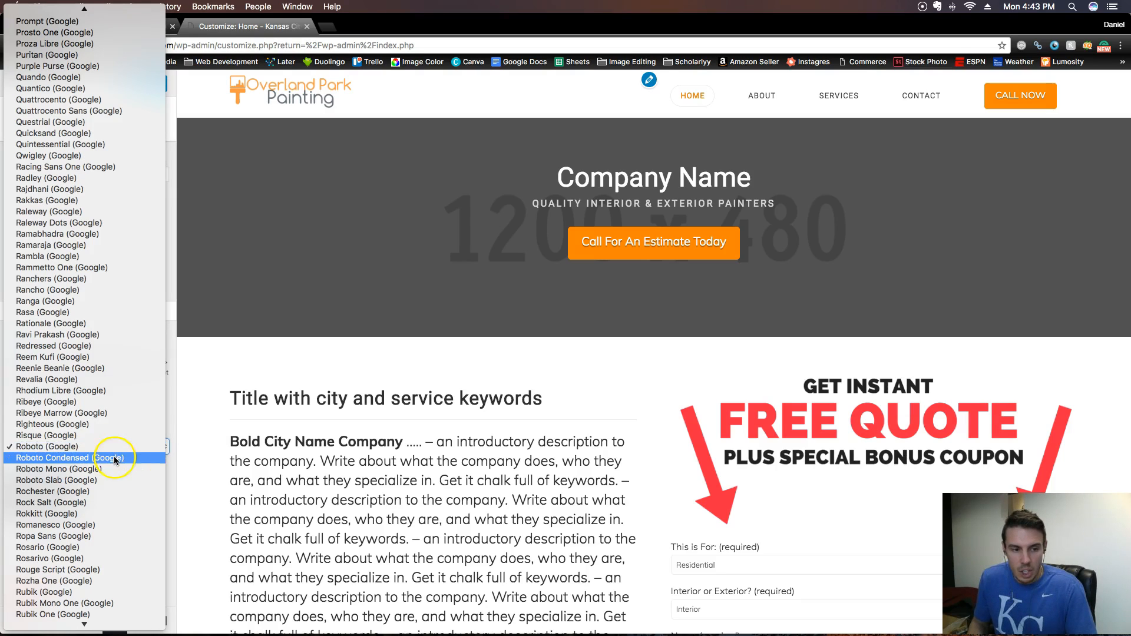
click(63, 448)
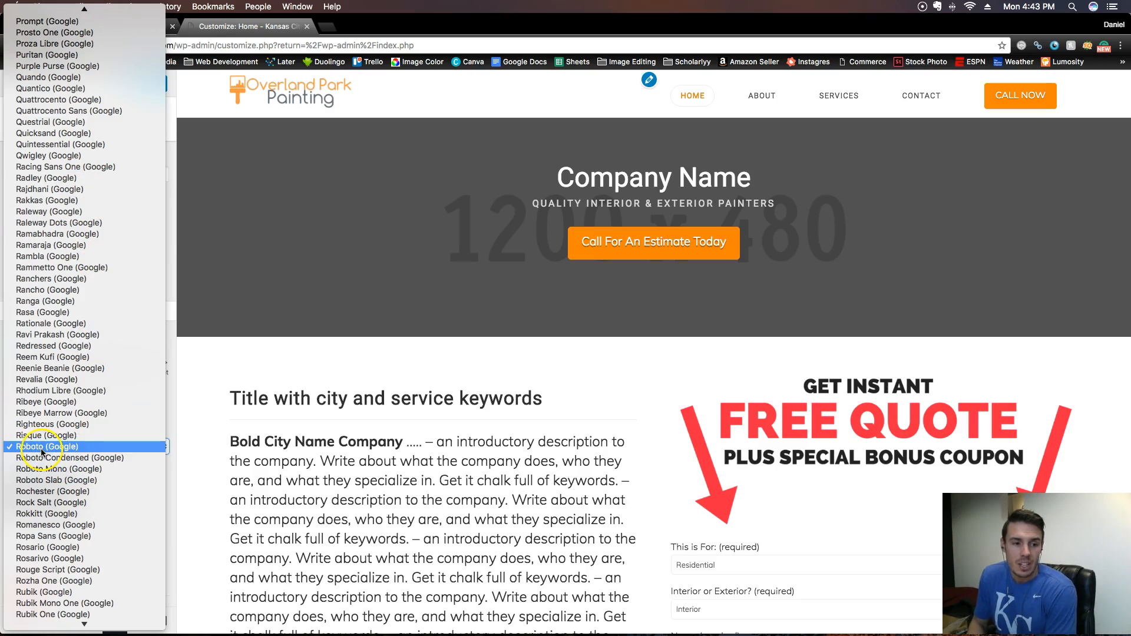
click(61, 212)
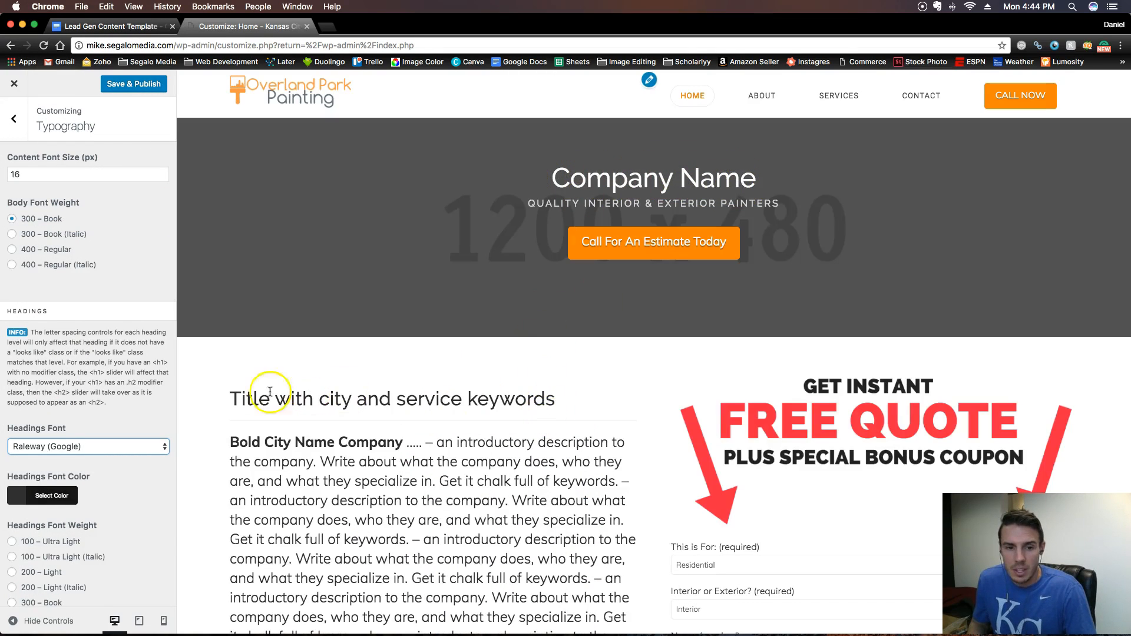
Try Ubuntu (Google) as the headings font.
click(74, 446)
scroll(73, 445, down, 20)
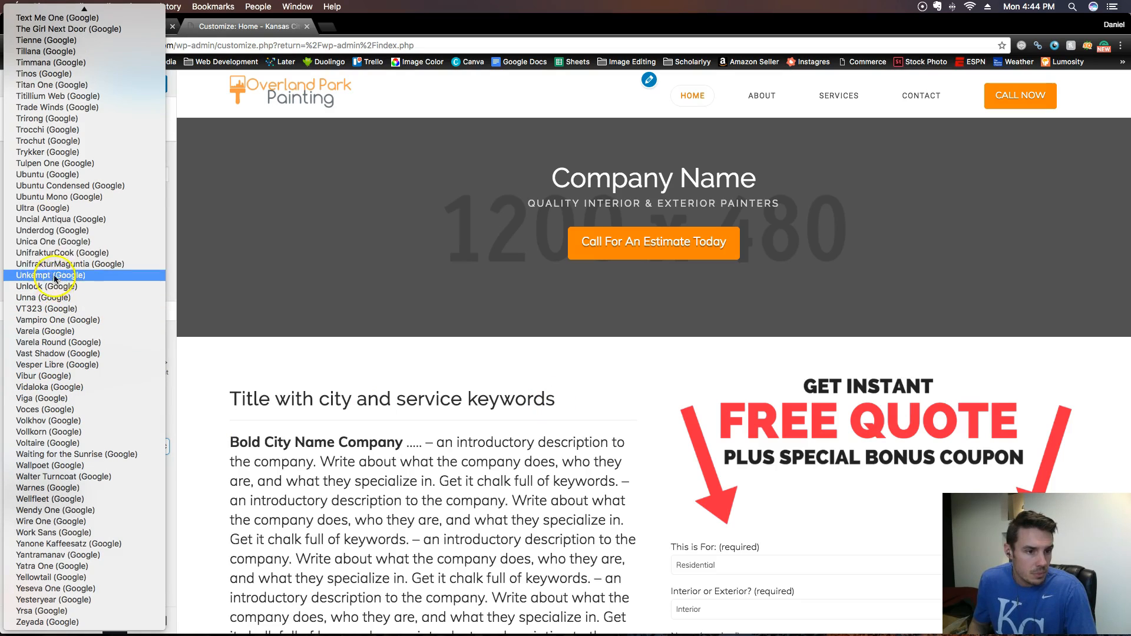
click(50, 174)
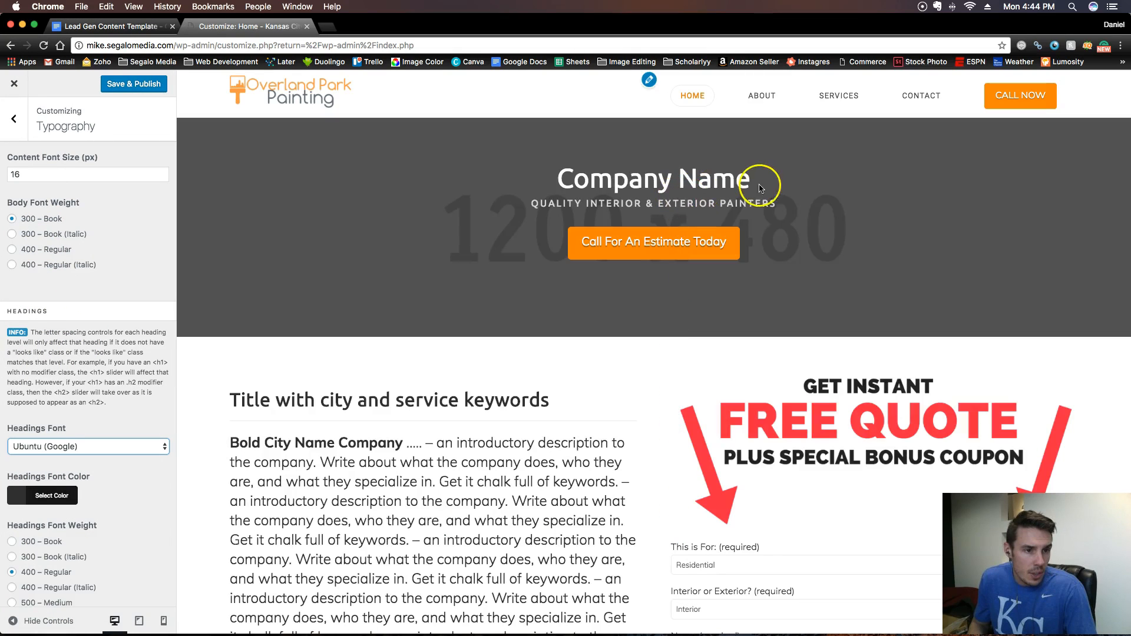
Try Lato (Google) as the headings font.
click(106, 447)
scroll(88, 377, up, 15)
scroll(89, 373, up, 20)
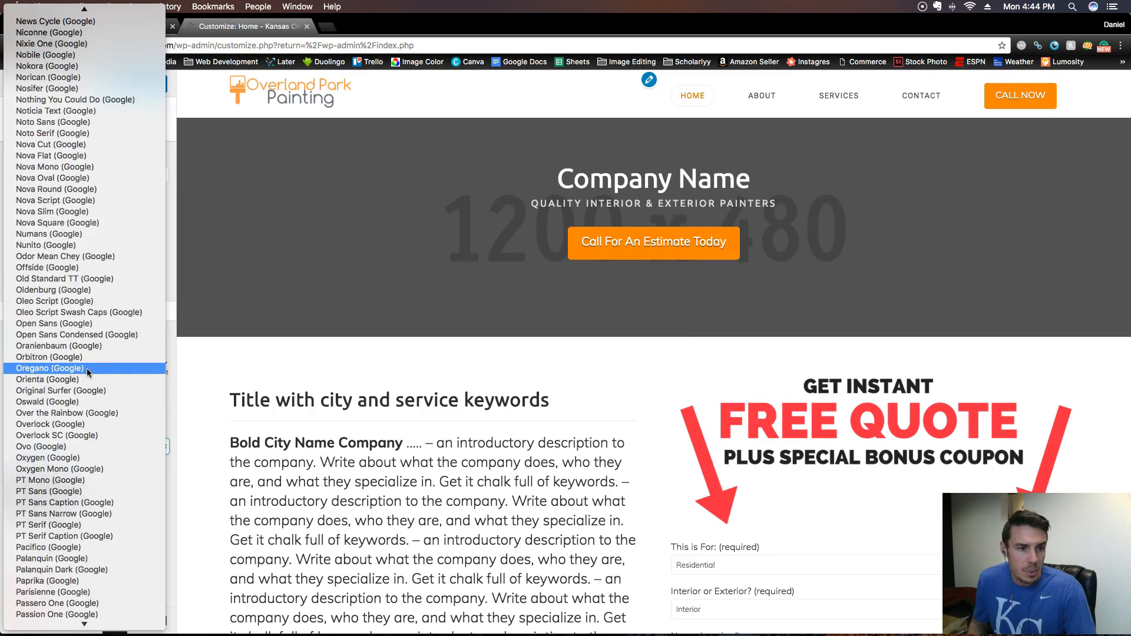
scroll(87, 371, up, 20)
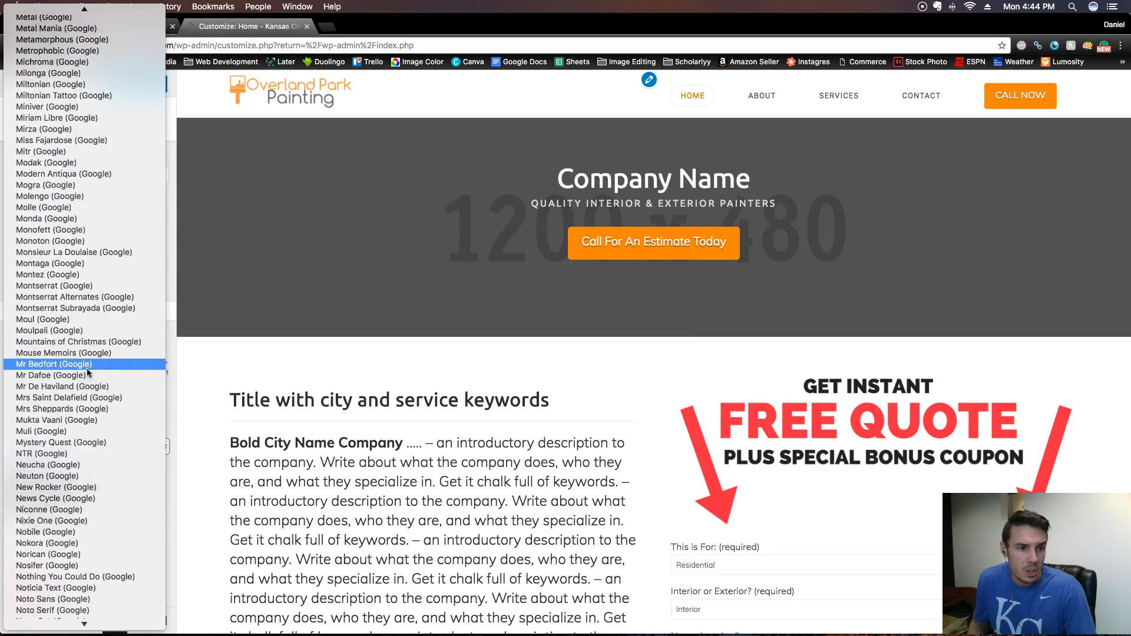
scroll(86, 371, up, 20)
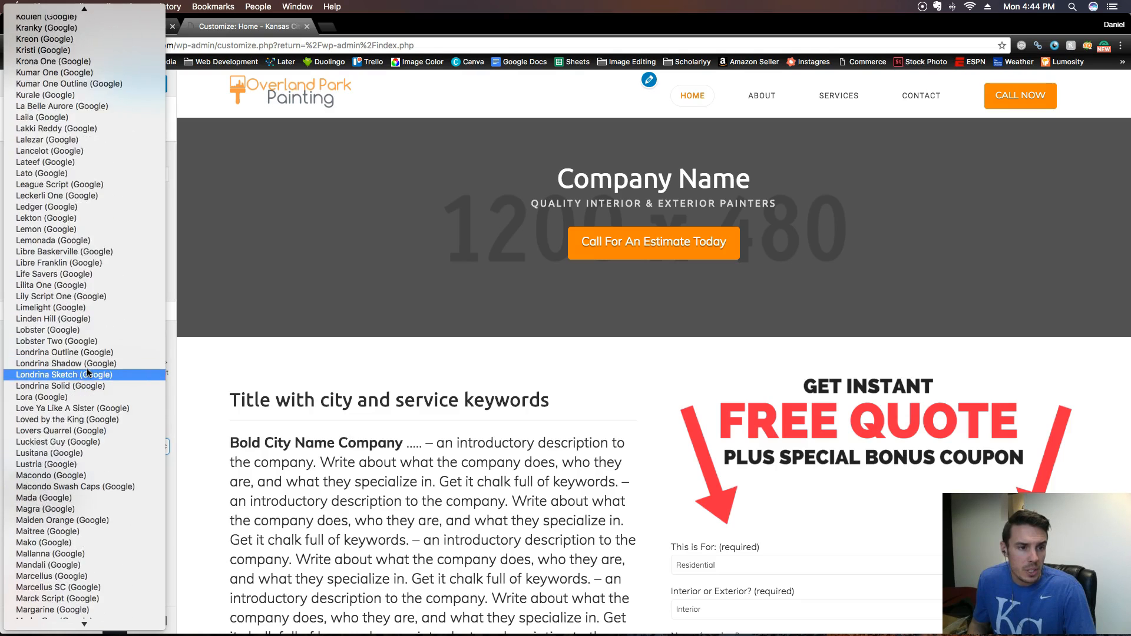
click(52, 201)
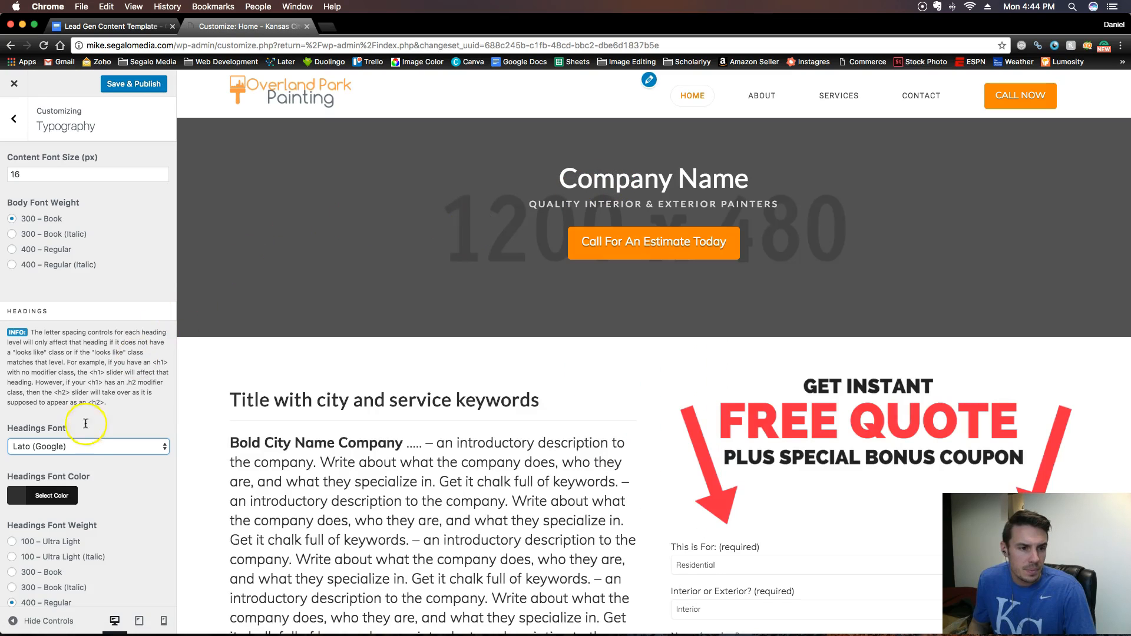
Set the headings font to Hind (Google).
click(88, 446)
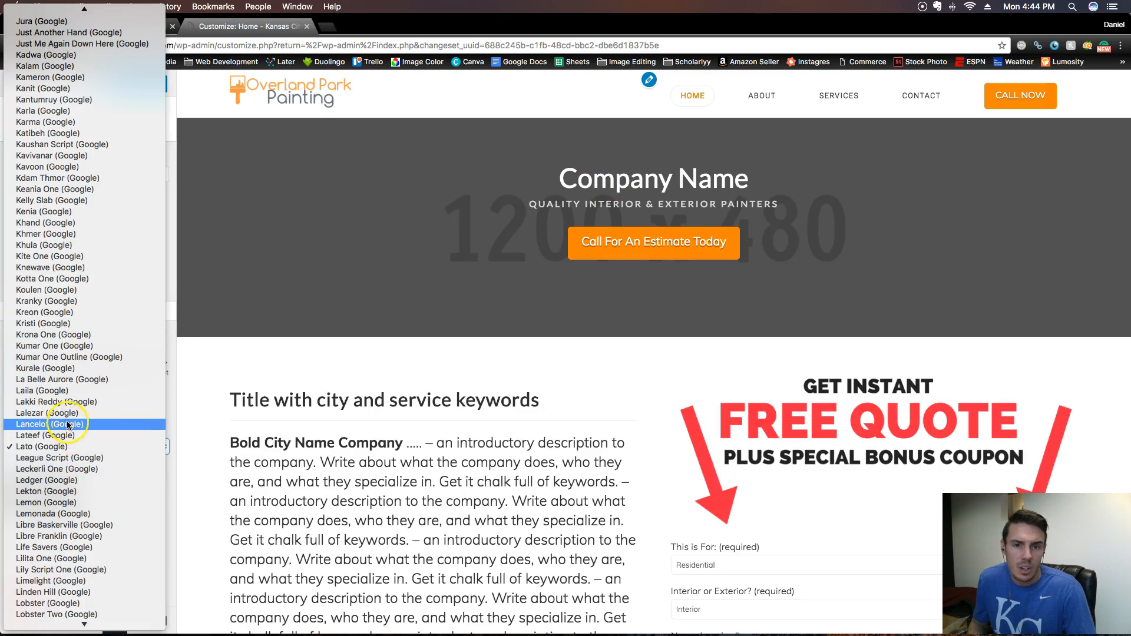
scroll(68, 424, up, 5)
scroll(67, 424, up, 5)
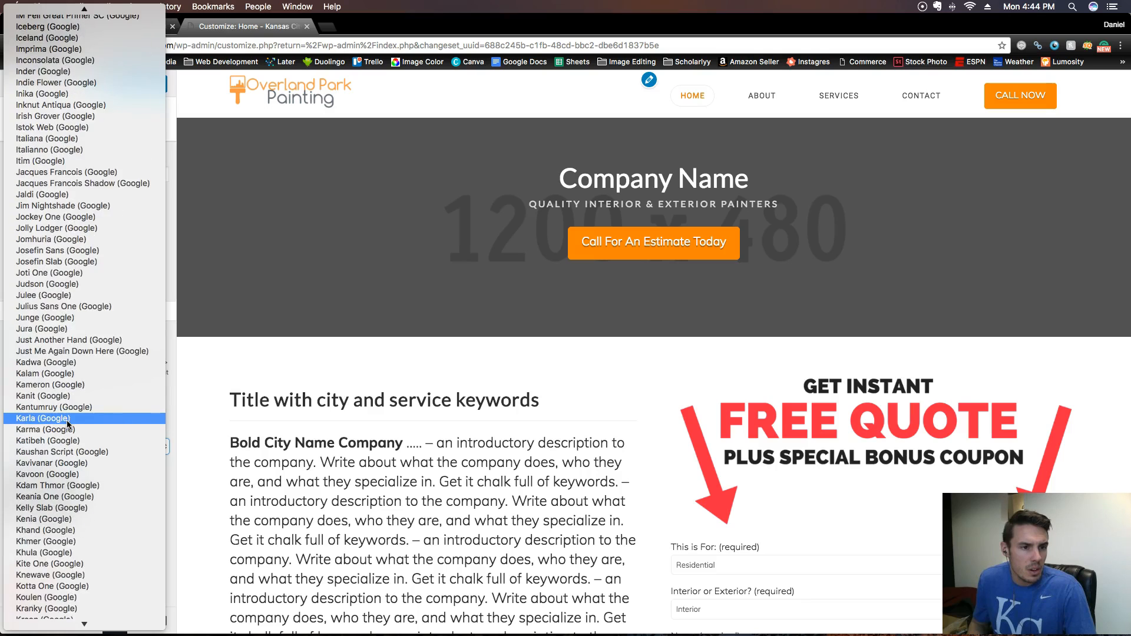
scroll(68, 423, up, 10)
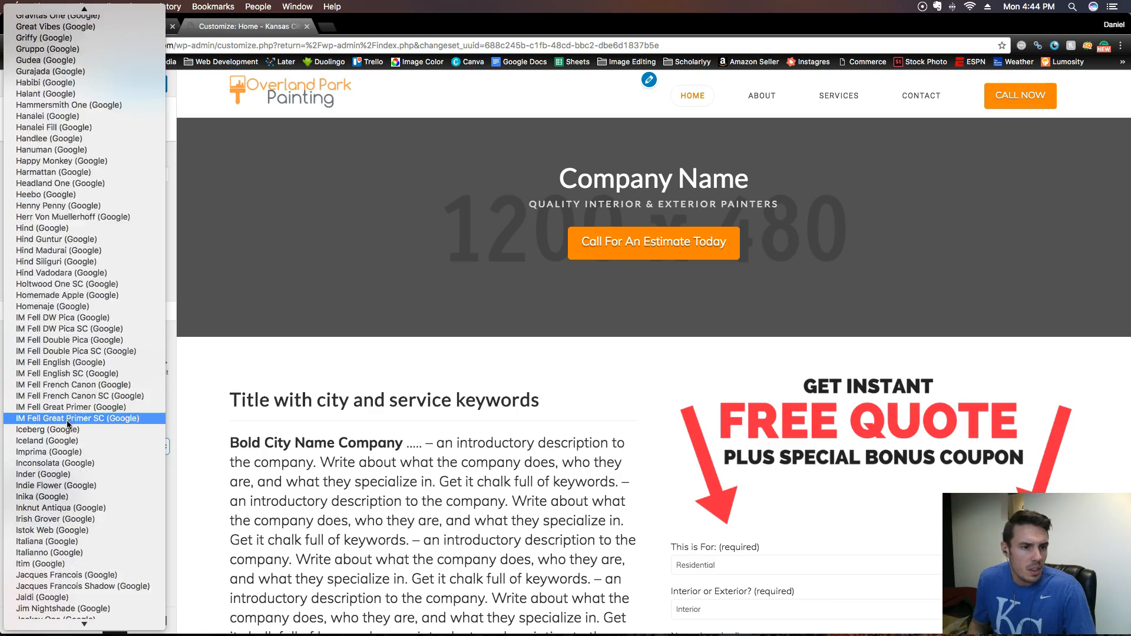
scroll(68, 424, up, 4)
scroll(68, 424, down, 5)
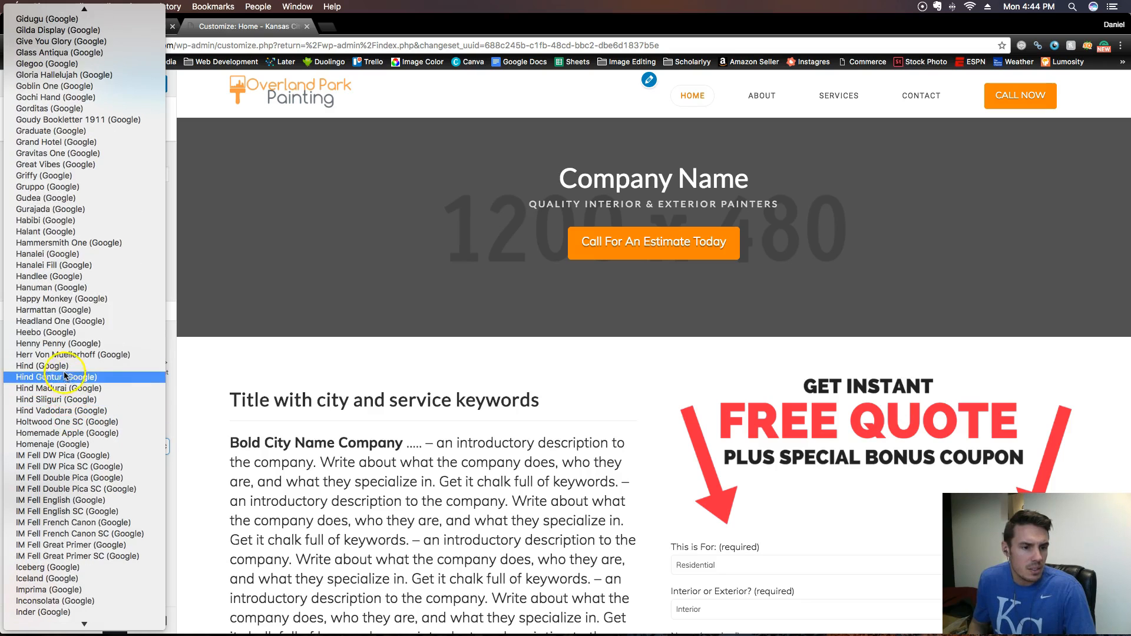
key(Escape)
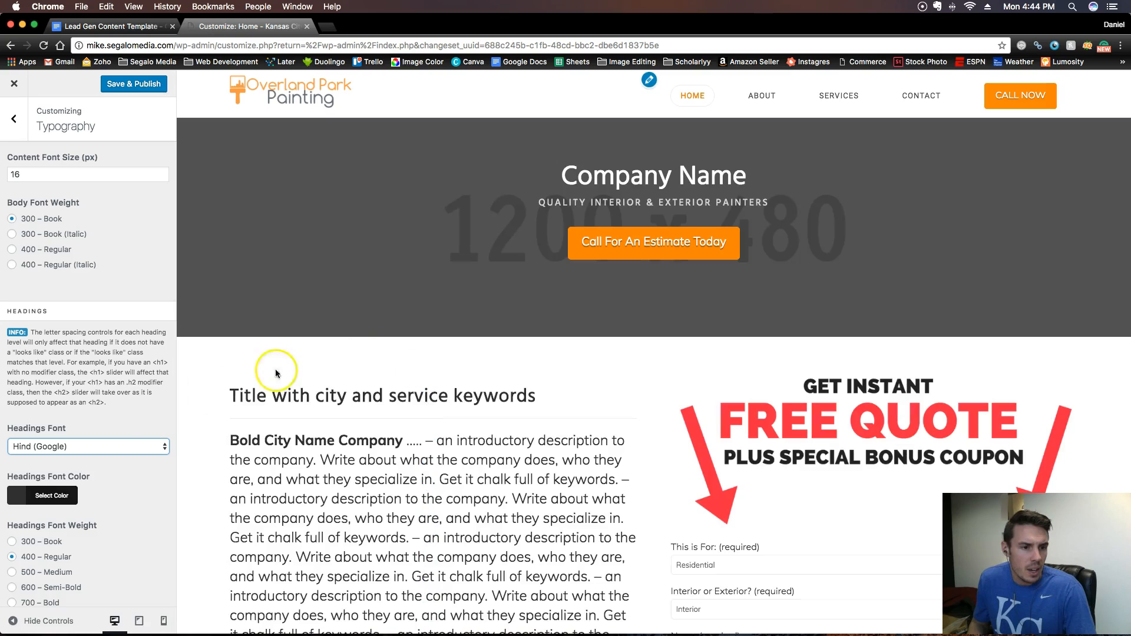
click(107, 445)
scroll(96, 314, up, 15)
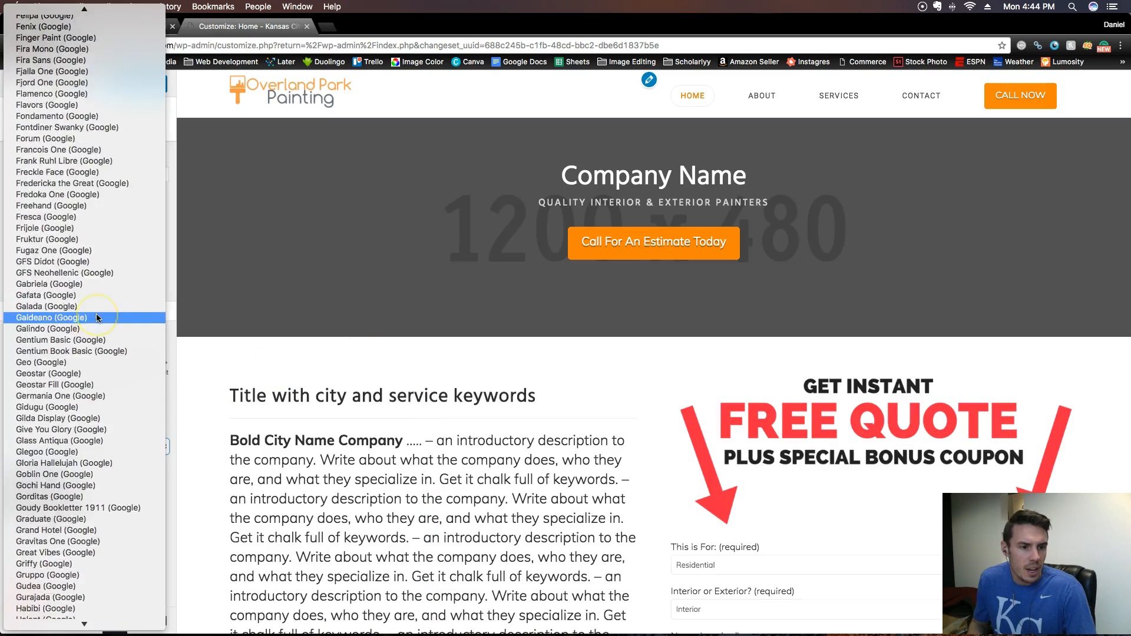
scroll(96, 315, up, 10)
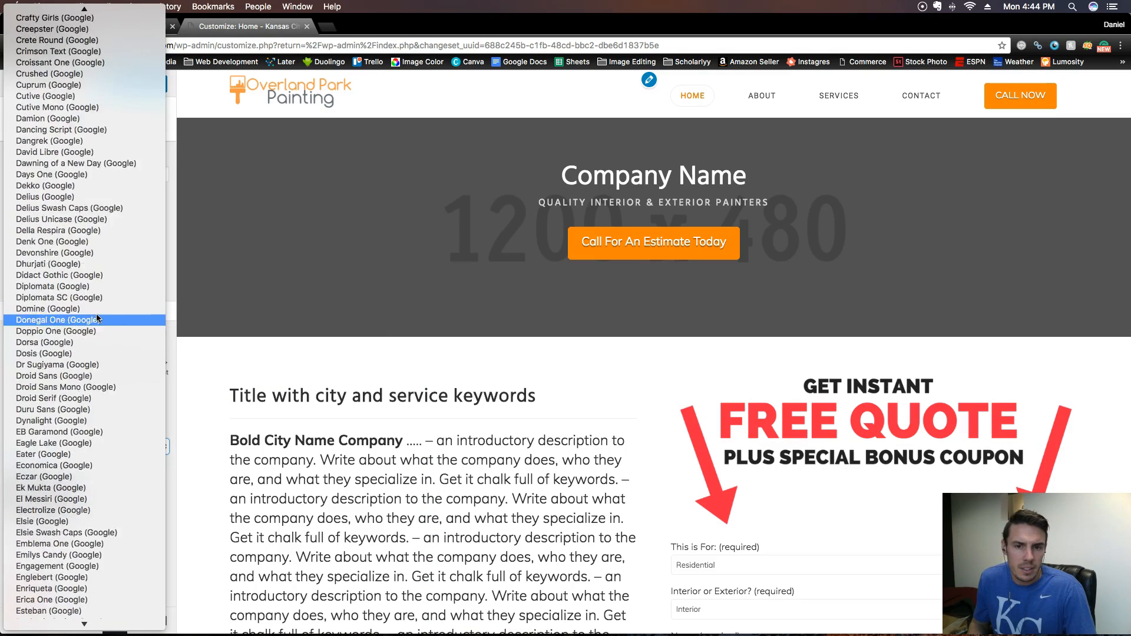
scroll(96, 315, up, 15)
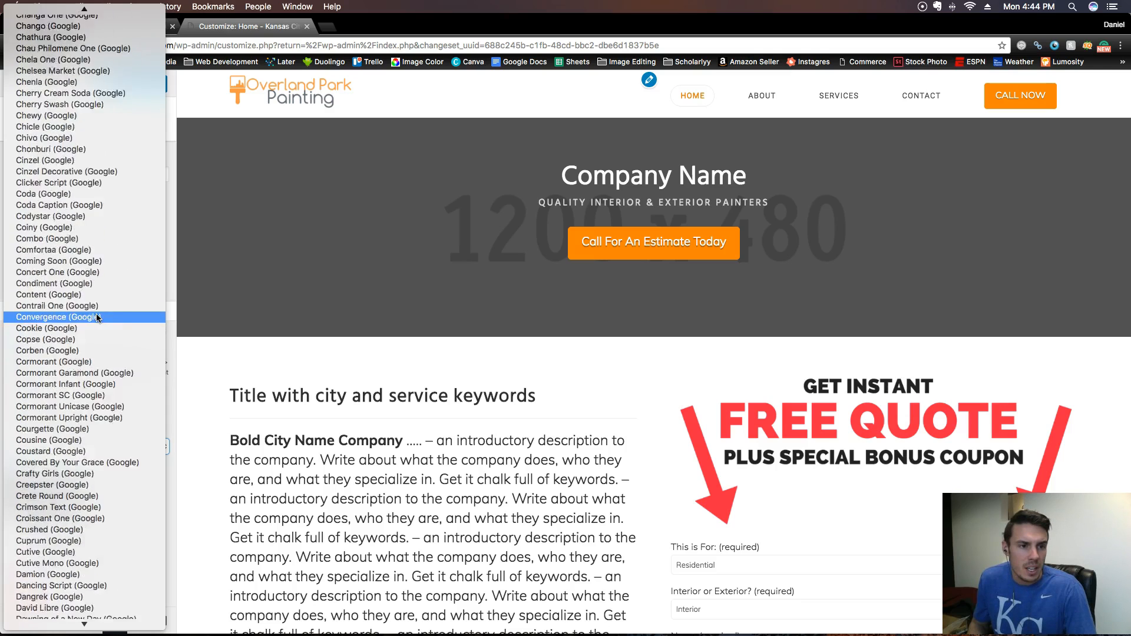
scroll(96, 315, up, 10)
click(323, 319)
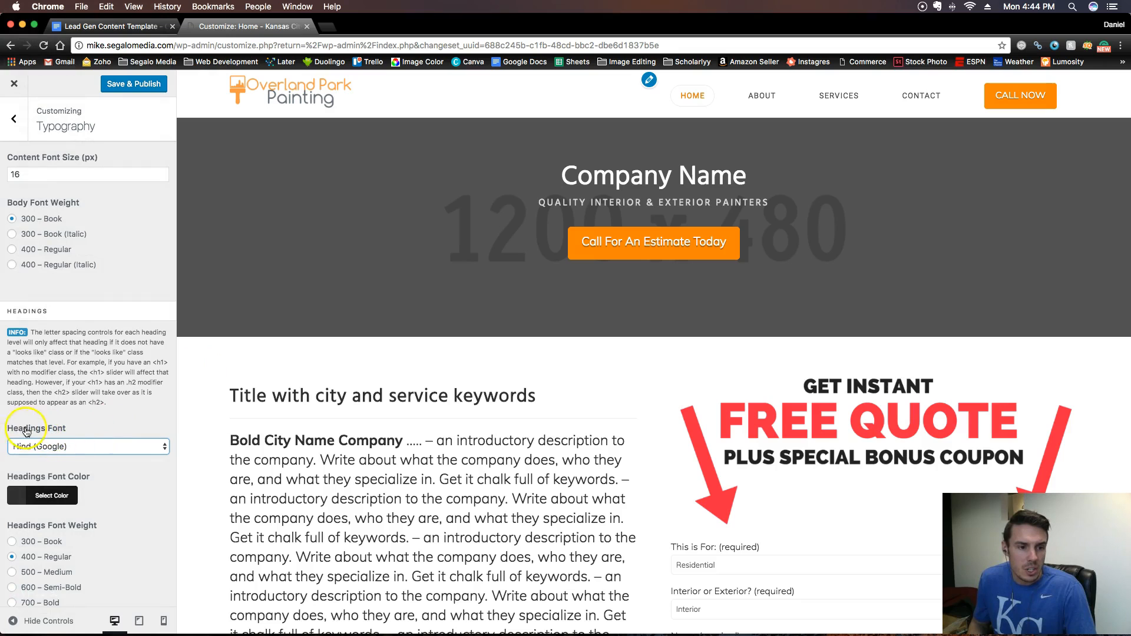
Examine the remaining typography options and how the headings look across the homepage preview.
scroll(88, 434, down, 10)
scroll(113, 447, down, 3)
scroll(113, 447, up, 10)
scroll(113, 443, up, 10)
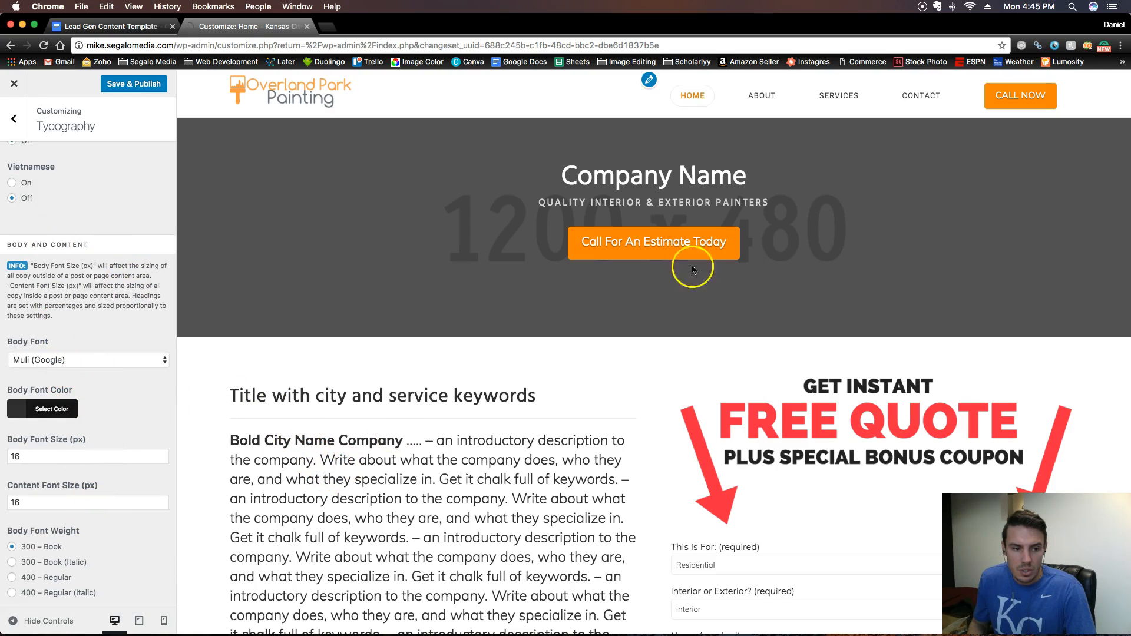
triple_click(527, 178)
drag(588, 404, 242, 399)
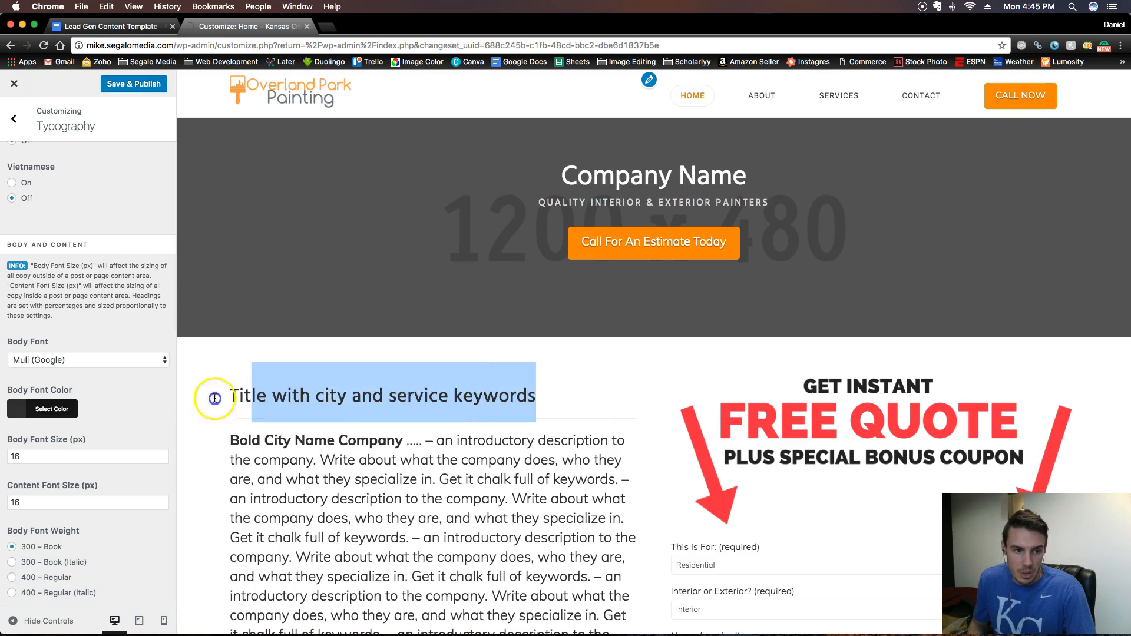
scroll(543, 431, down, 15)
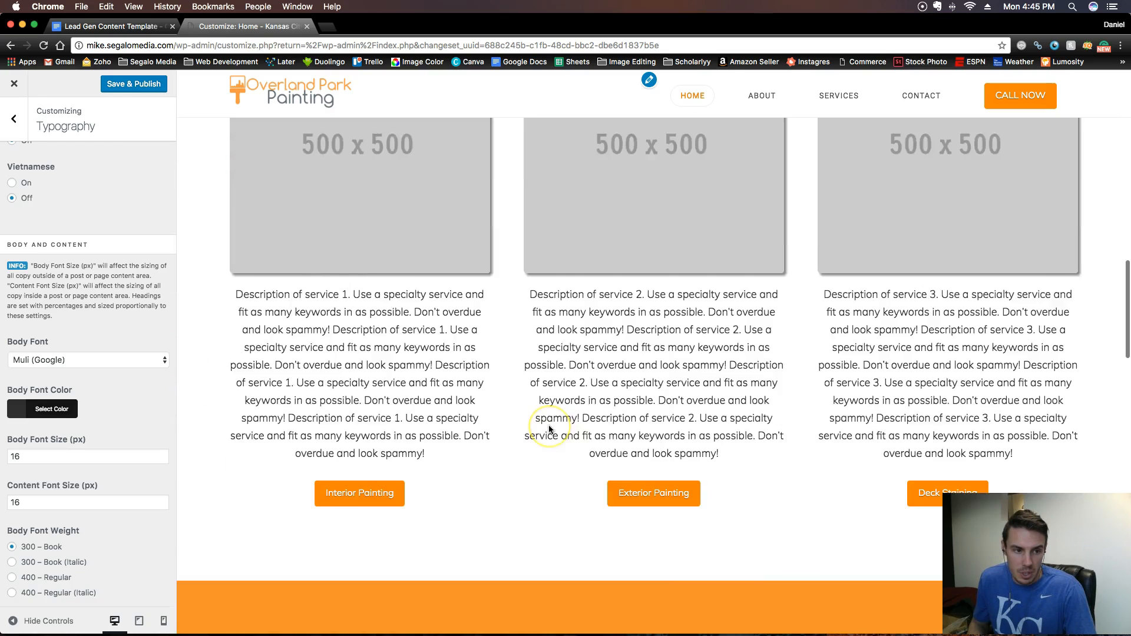
scroll(547, 425, up, 20)
click(550, 424)
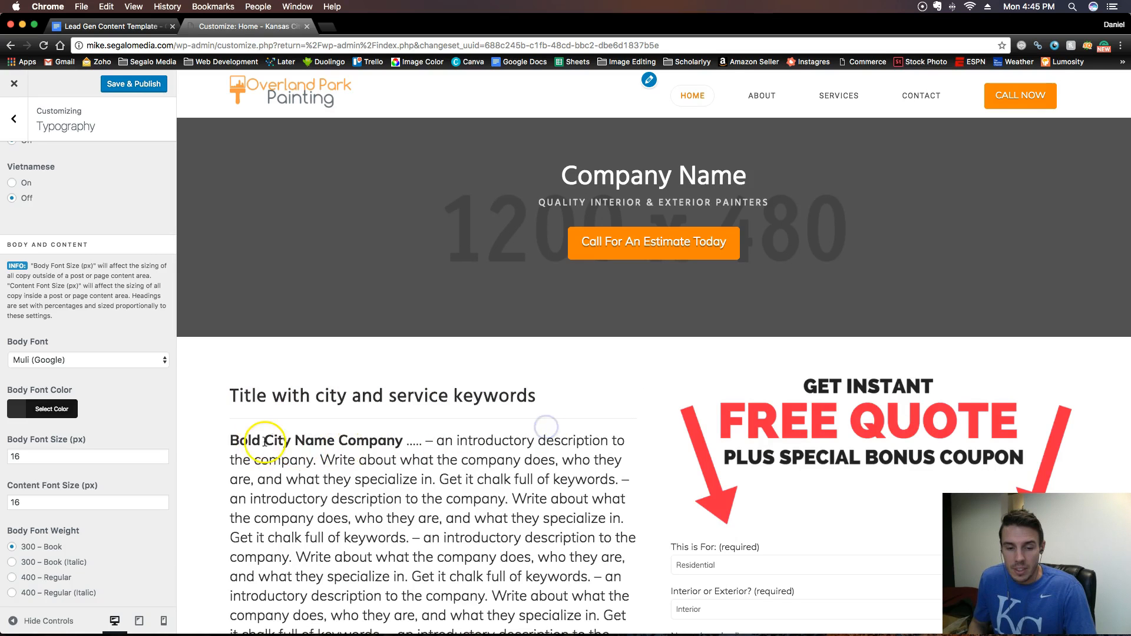
Highlight the introductory paragraph in the preview and set the body font to Open Sans (Google).
scroll(233, 374, down, 3)
drag(228, 334, 548, 599)
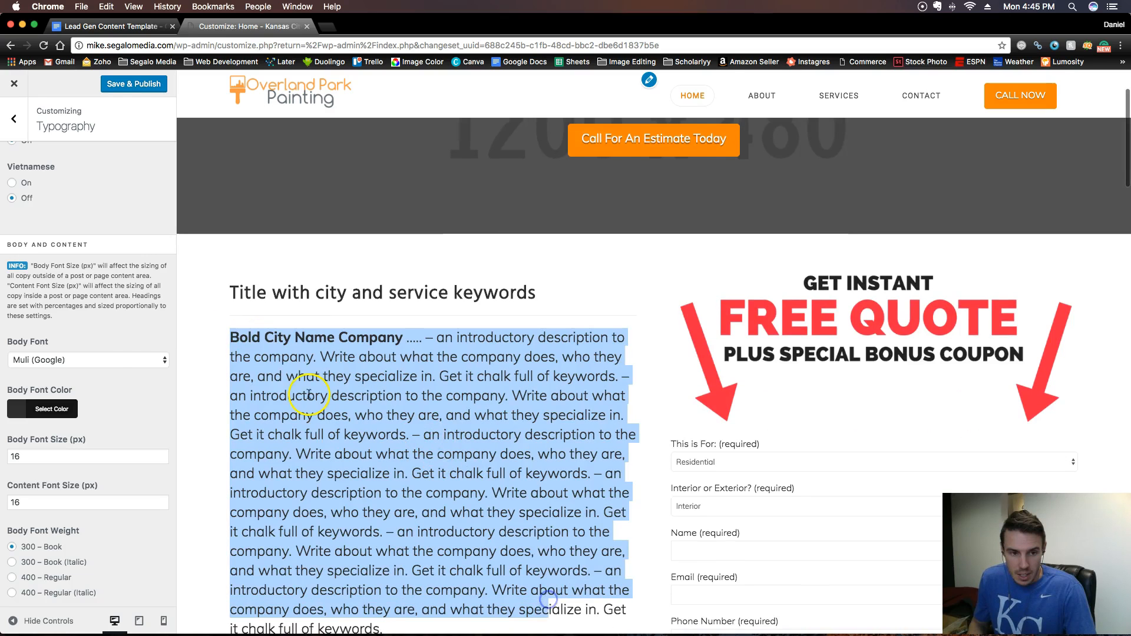
click(119, 361)
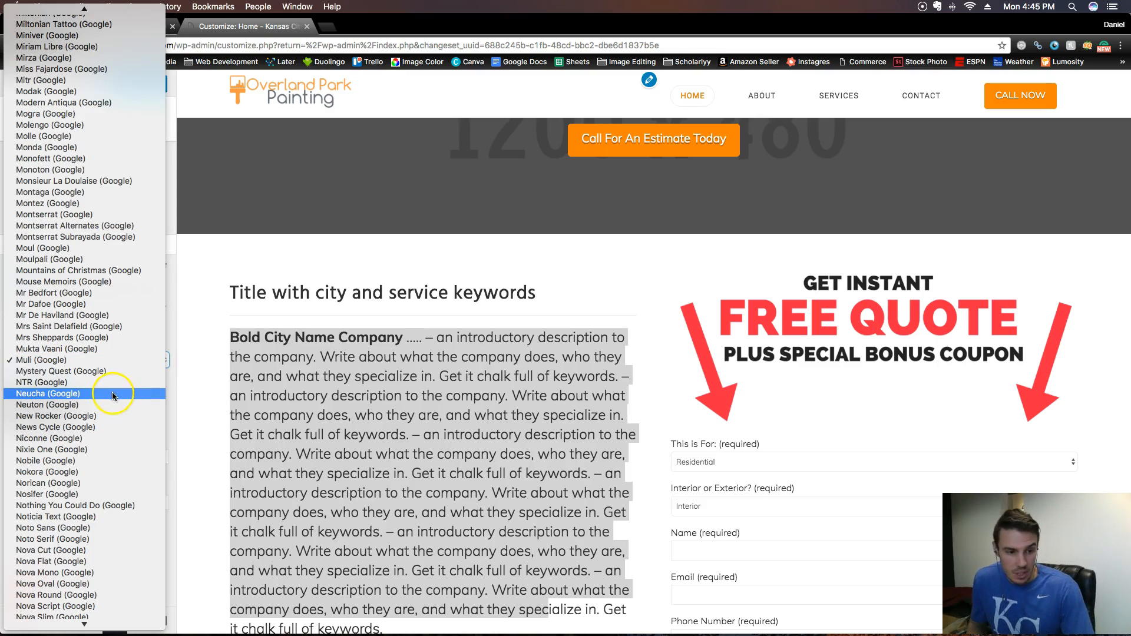
scroll(70, 475, down, 10)
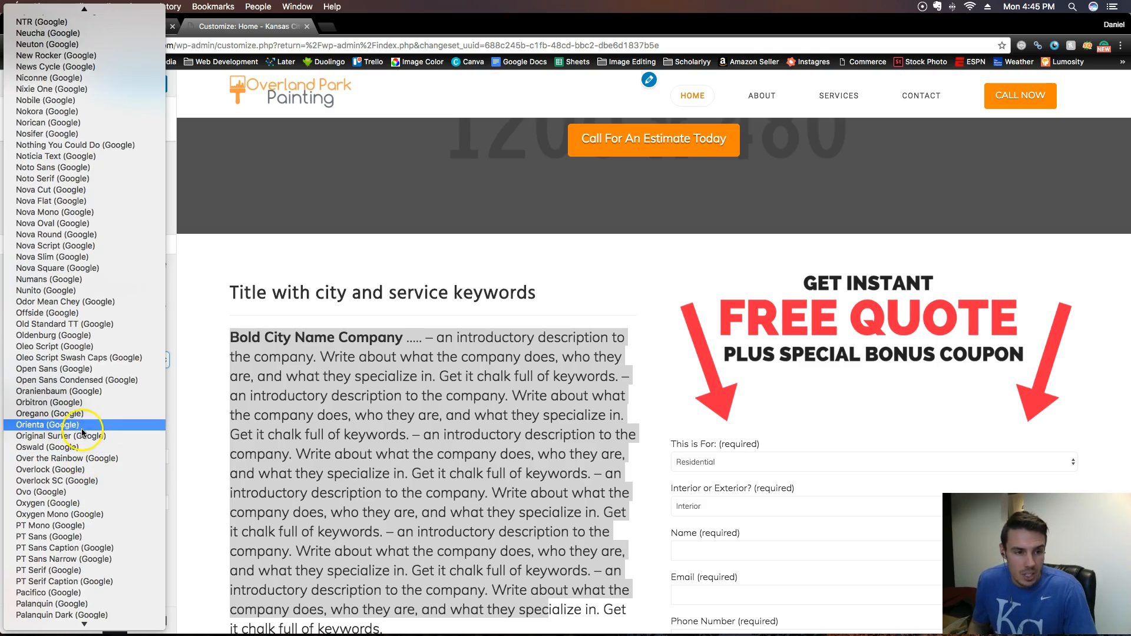
click(73, 373)
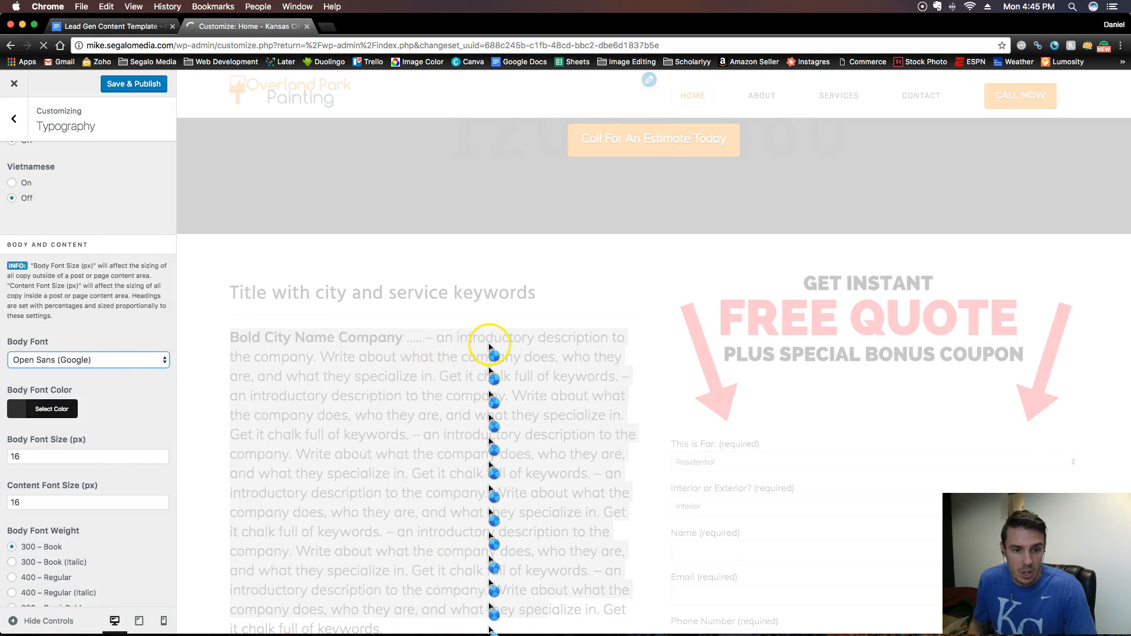
Examine how the body font looks across the homepage preview and look through the remaining typography settings.
scroll(532, 443, down, 5)
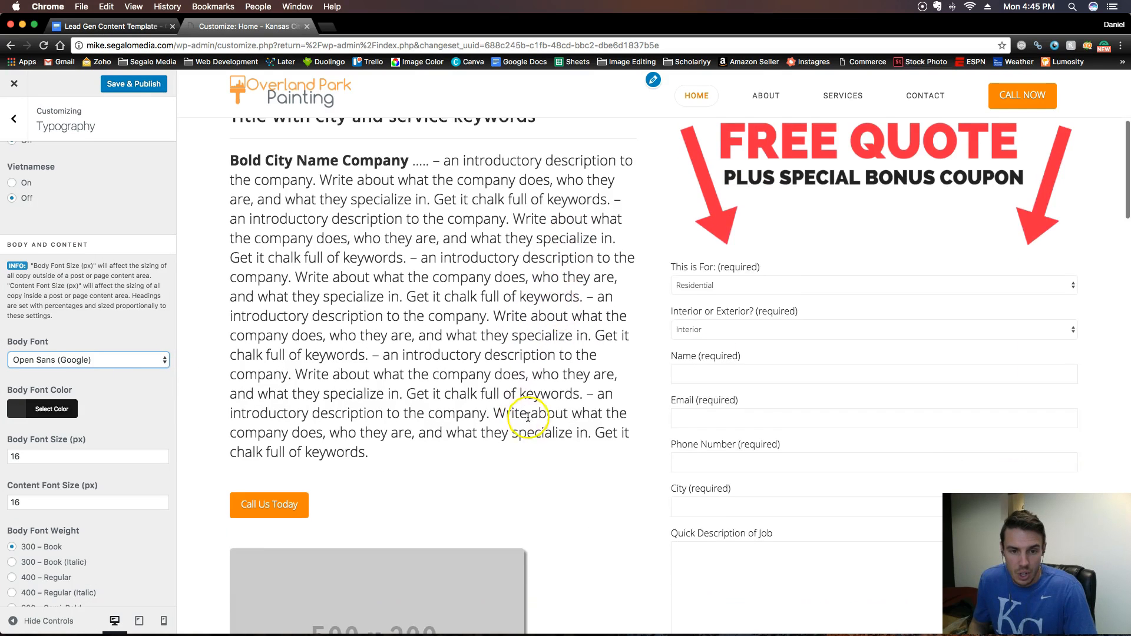
scroll(556, 384, down, 15)
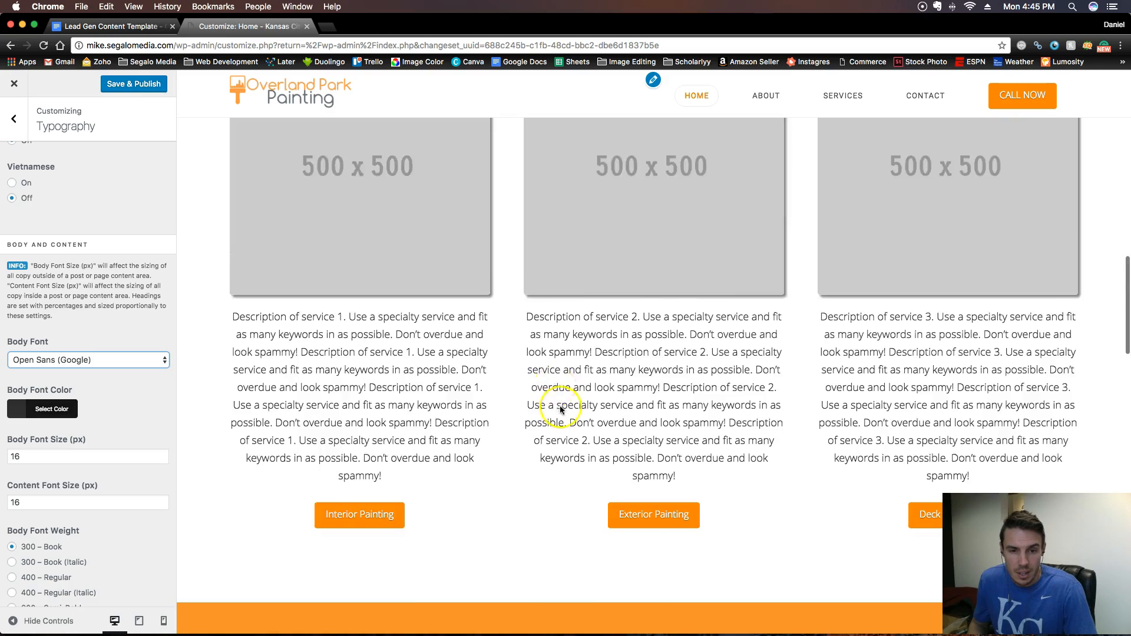
scroll(568, 450, up, 3)
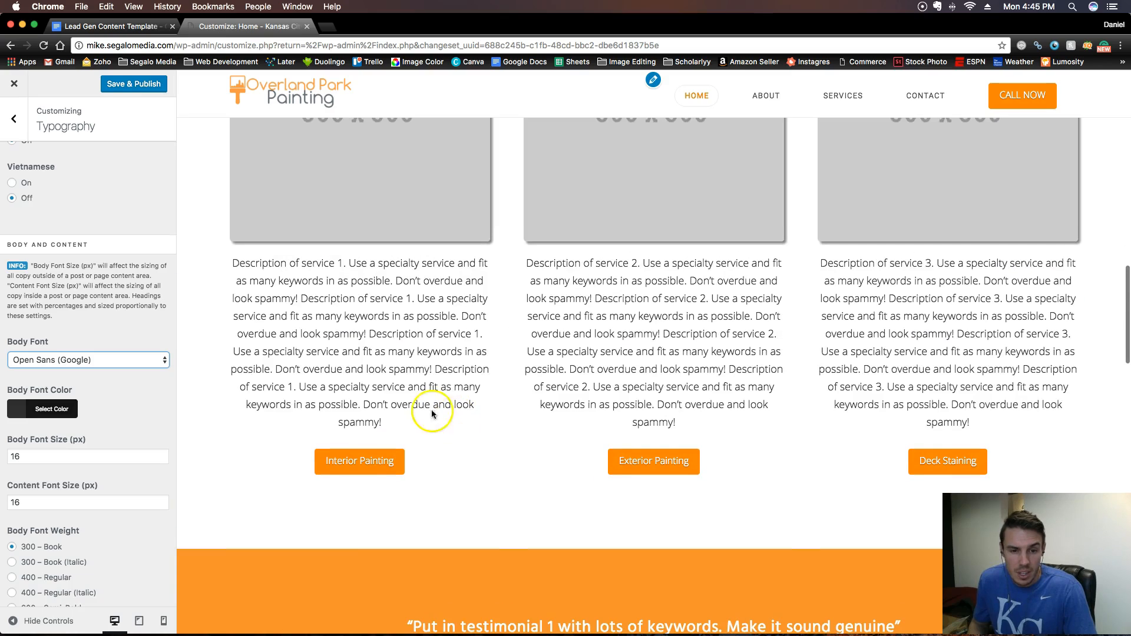
scroll(636, 409, down, 6)
scroll(635, 414, down, 15)
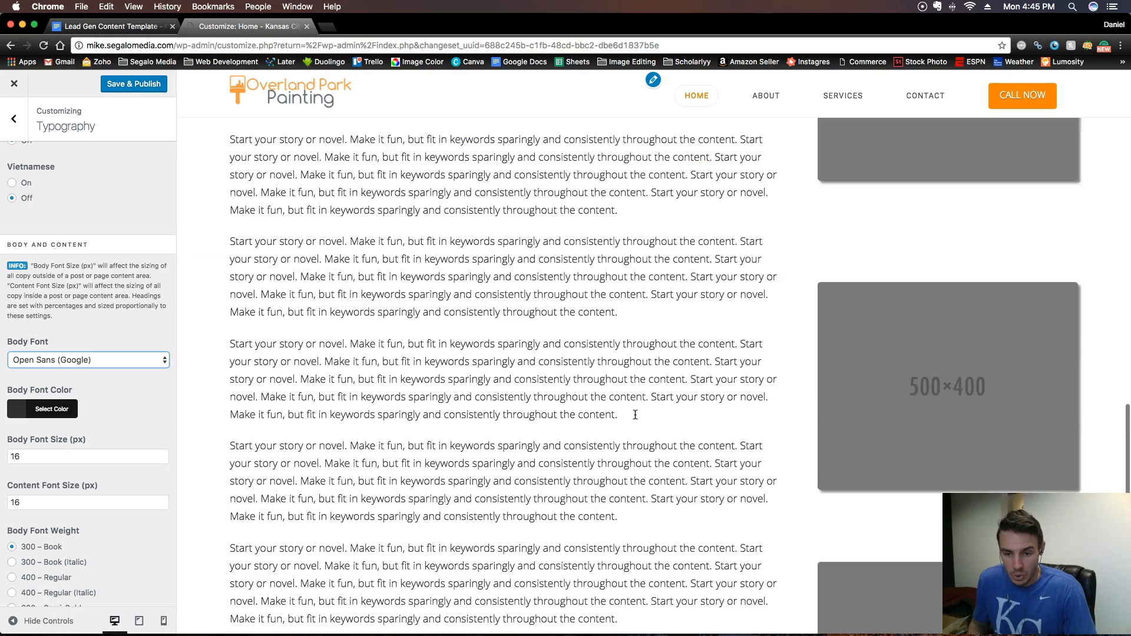
scroll(619, 412, up, 20)
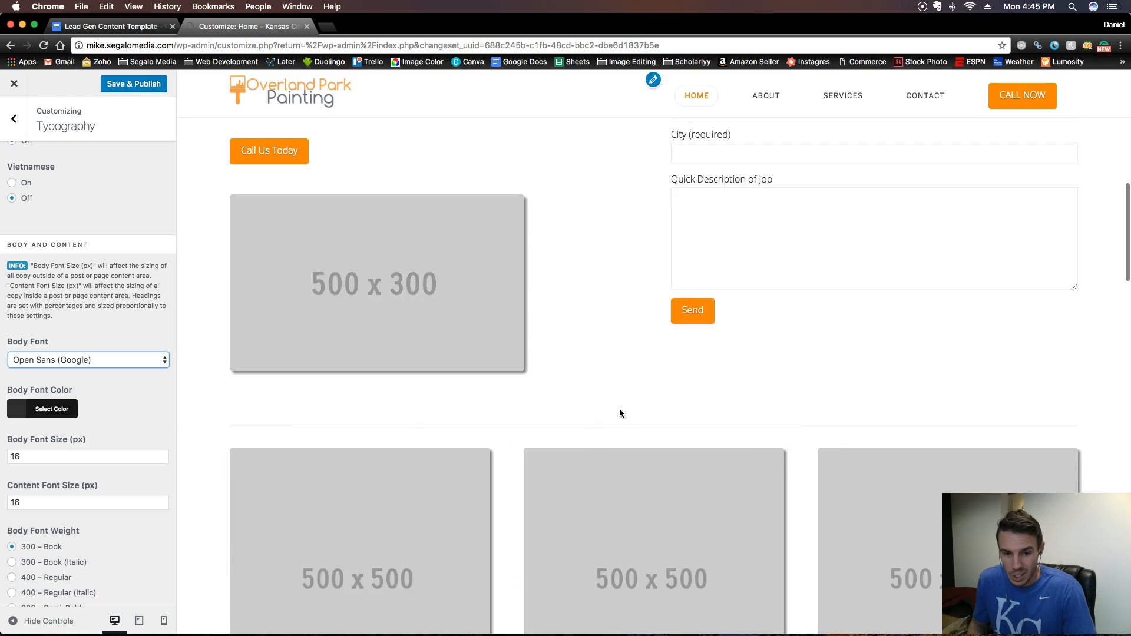
scroll(129, 307, up, 3)
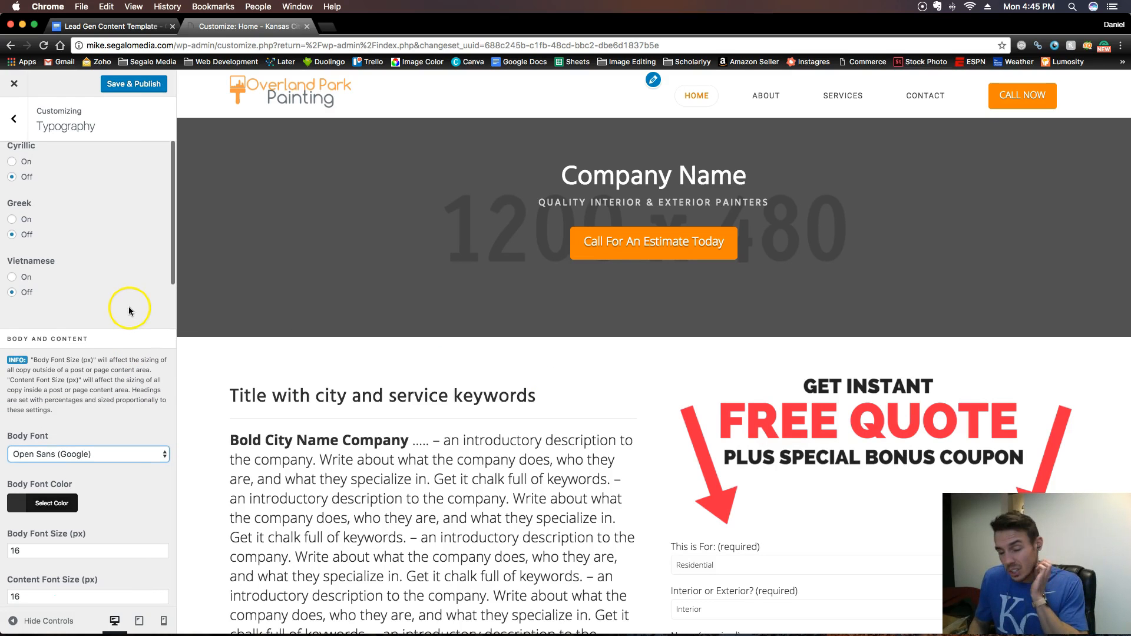
scroll(109, 353, down, 5)
scroll(103, 367, down, 10)
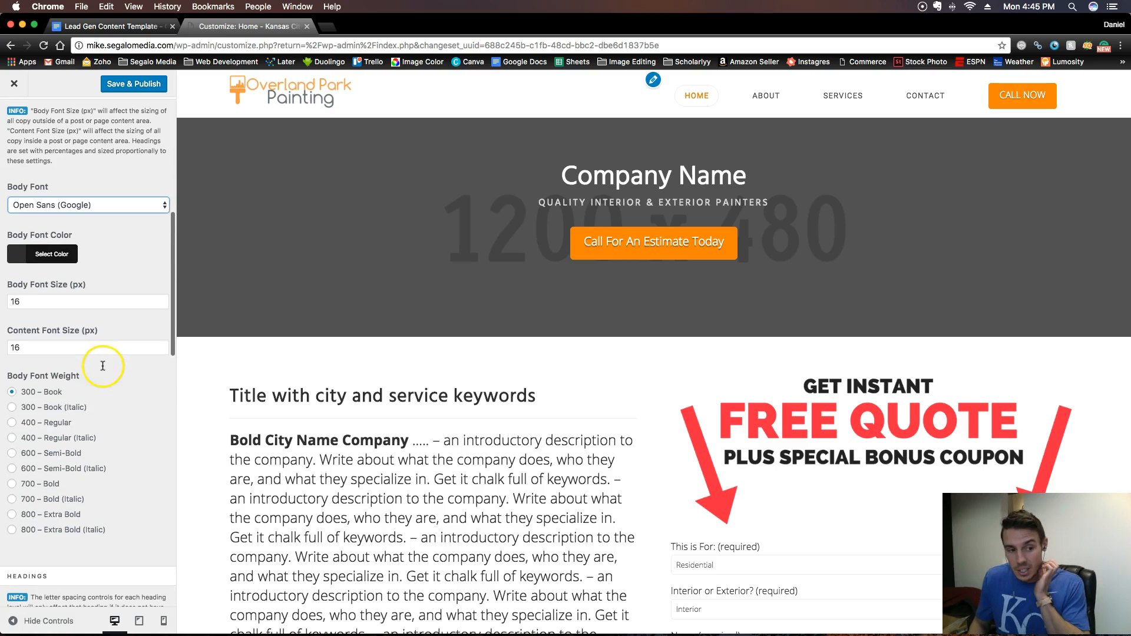
scroll(109, 373, down, 4)
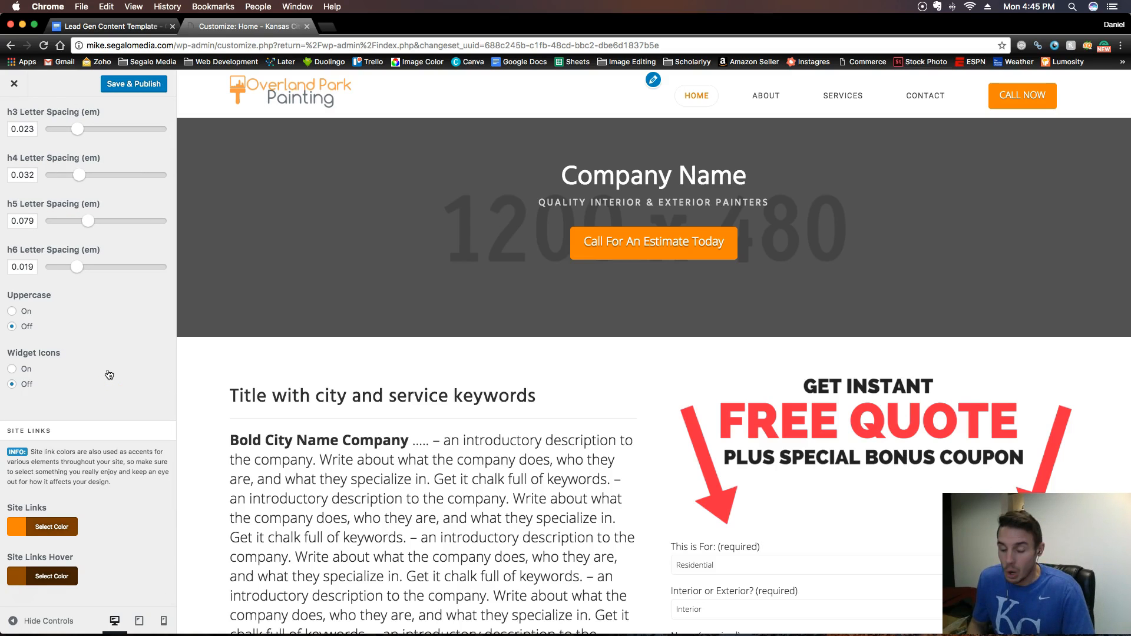
scroll(109, 348, up, 15)
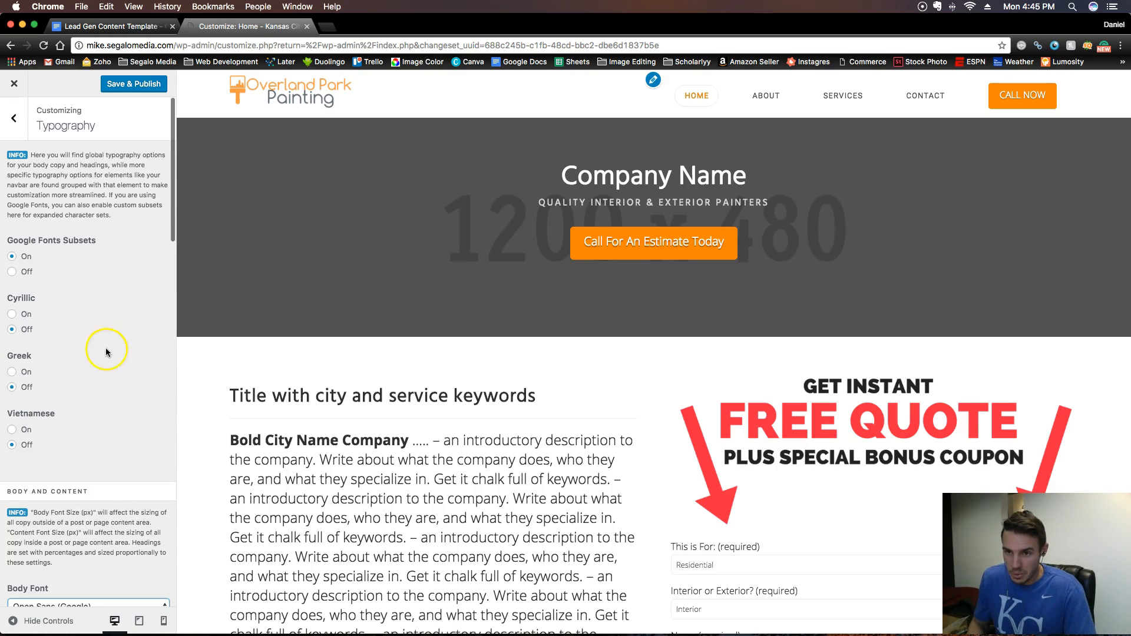
Leave the Typography settings and open the Buttons settings at the button color options.
click(9, 125)
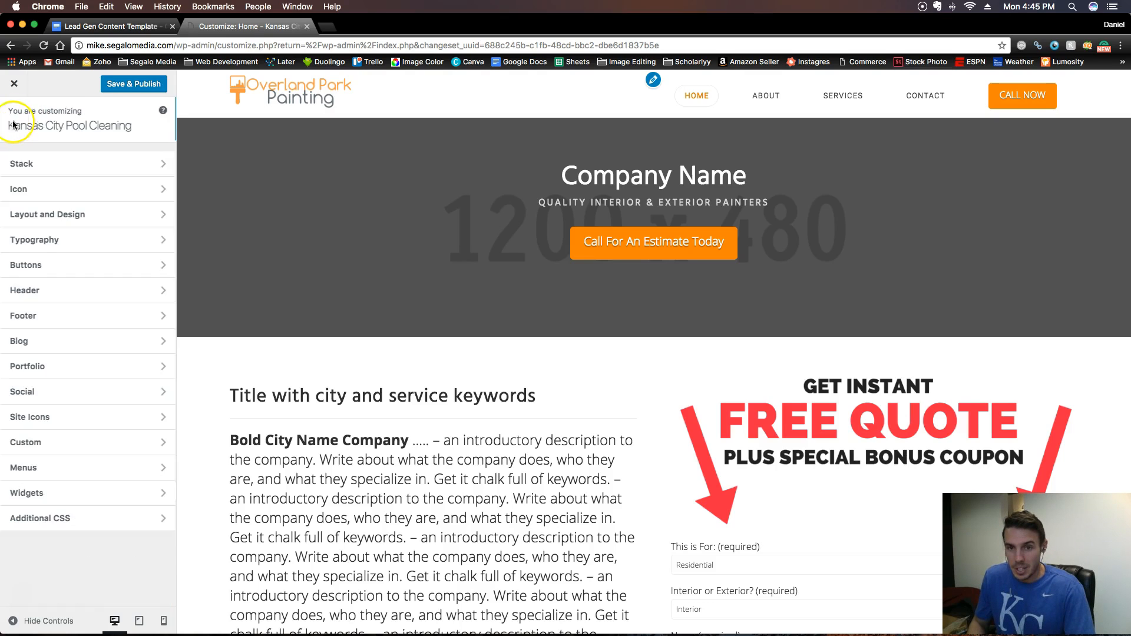
click(87, 273)
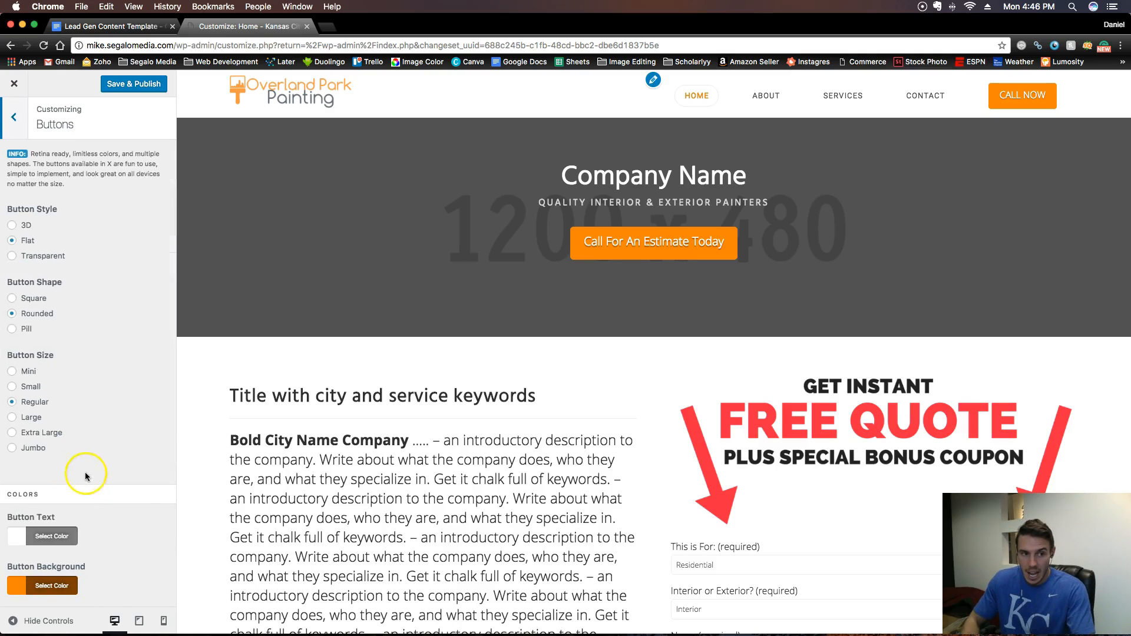
scroll(85, 472, down, 5)
Try grey rgb(94, 94, 94), orange rgb(247, 141, 24) and red-orange rgb(247, 64, 24) as the button background color.
click(48, 337)
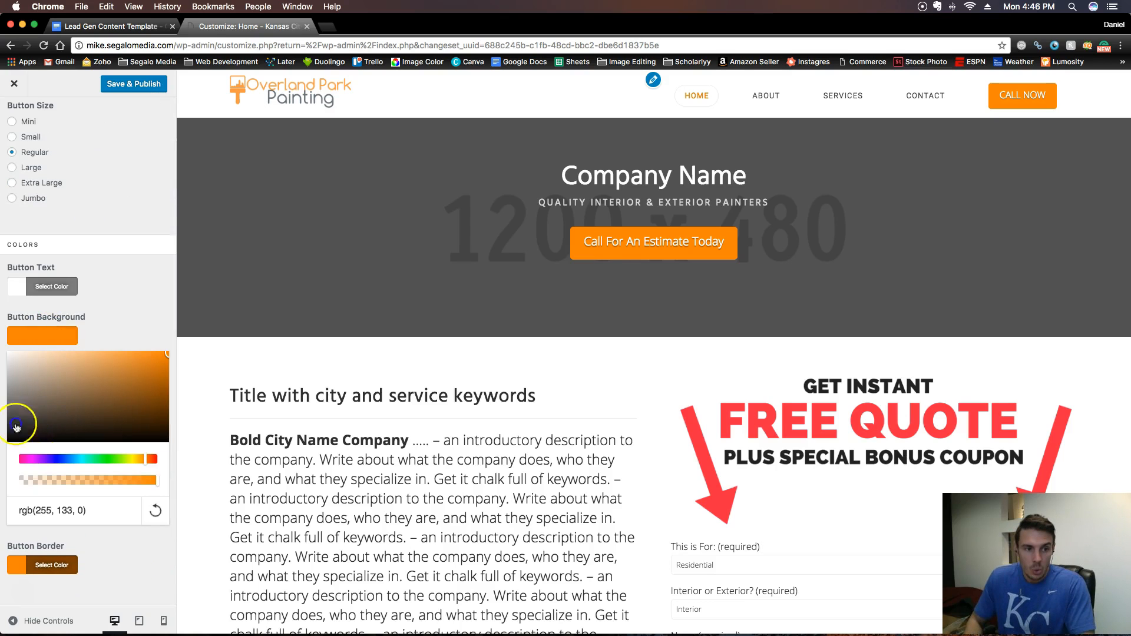
drag(16, 427, 9, 410)
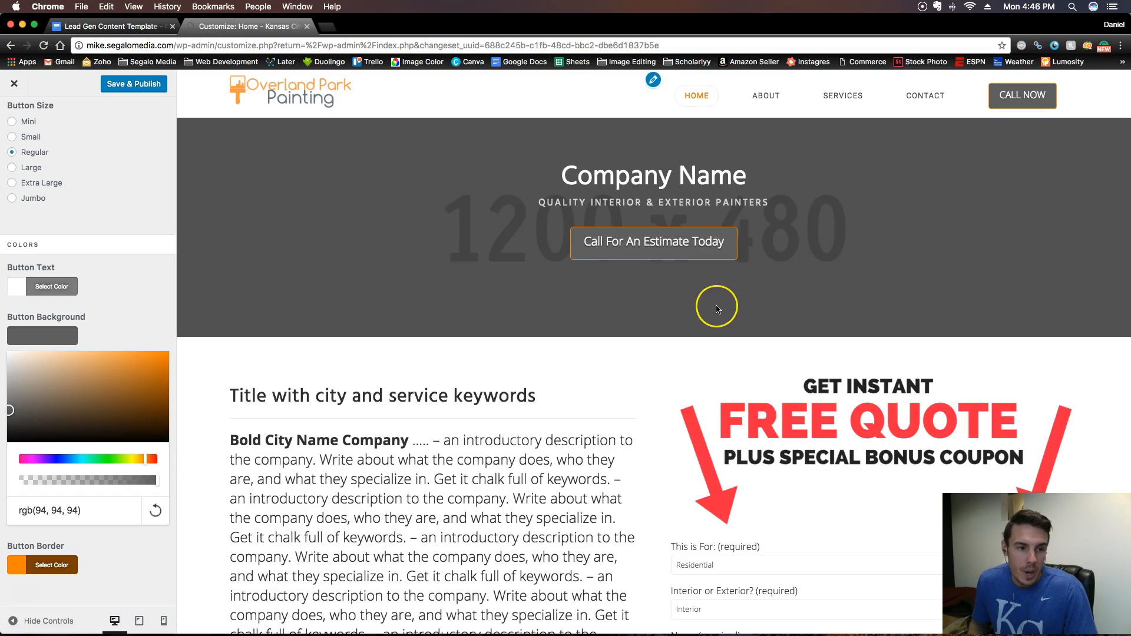
drag(133, 377, 160, 330)
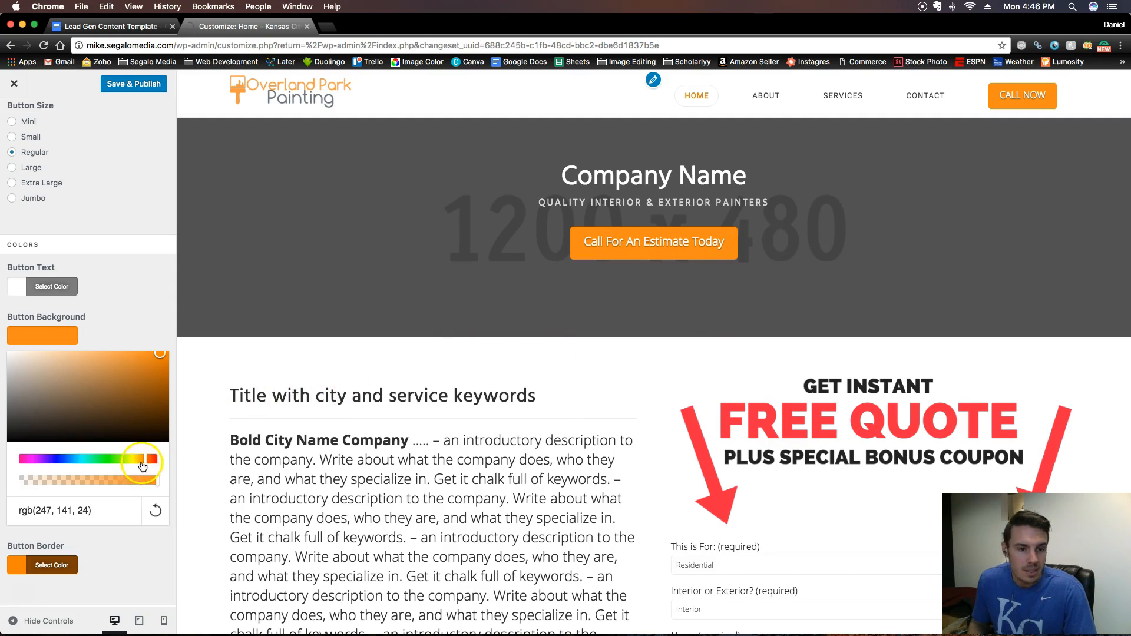
drag(155, 463, 157, 462)
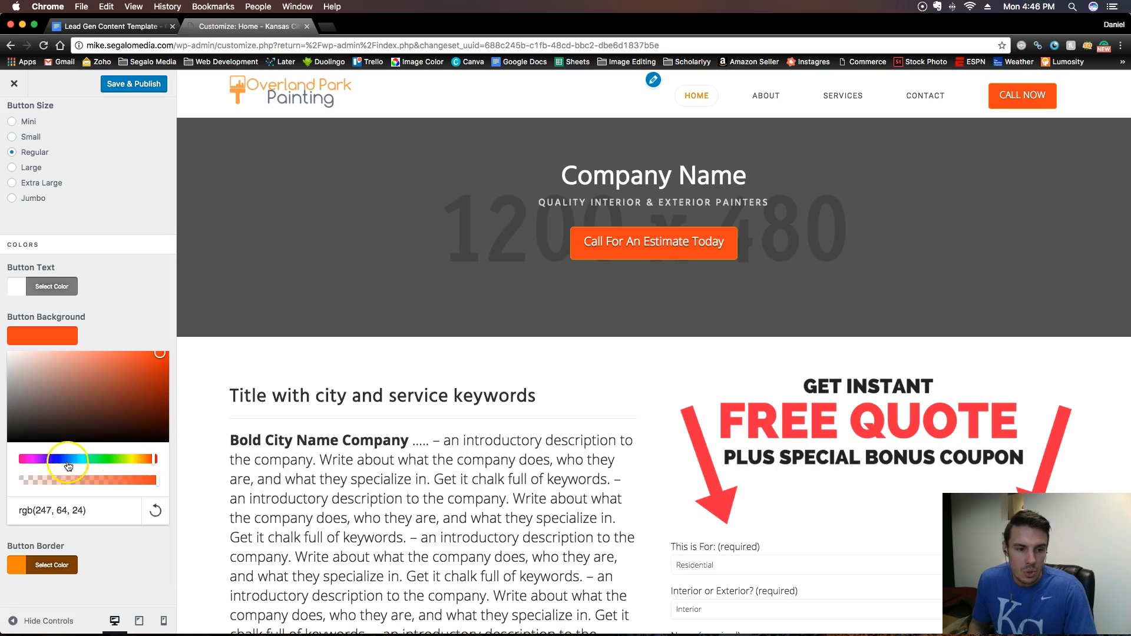
Try pink rgb(247, 24, 144), bright blue rgb(24, 97, 247) and softer blue rgb(95, 138, 230) as the button background color.
drag(68, 467, 32, 462)
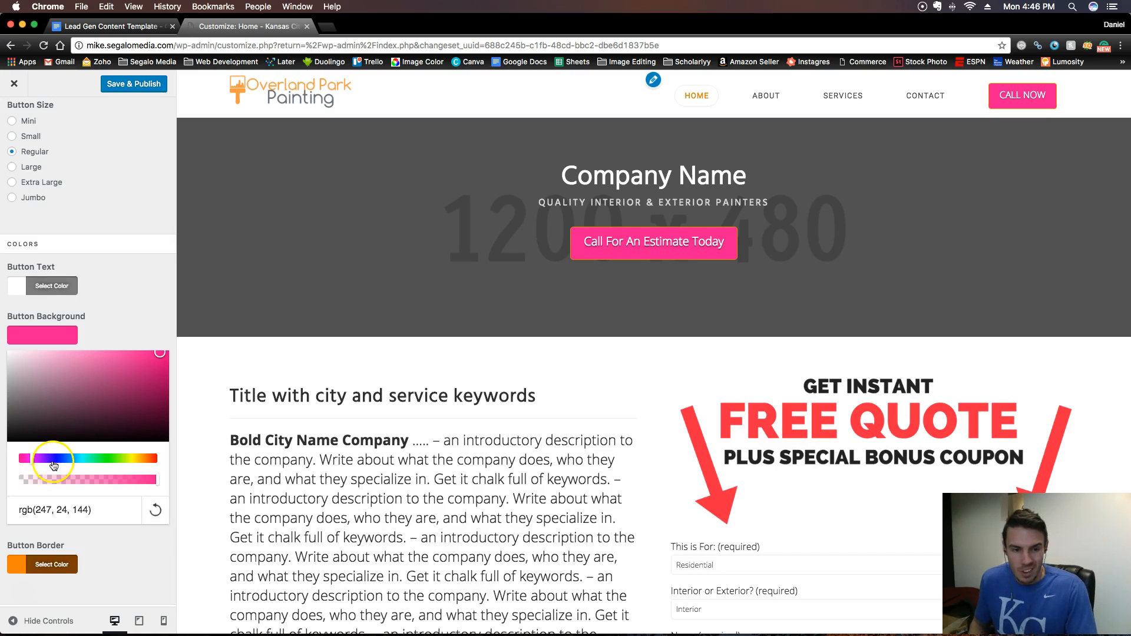
click(72, 459)
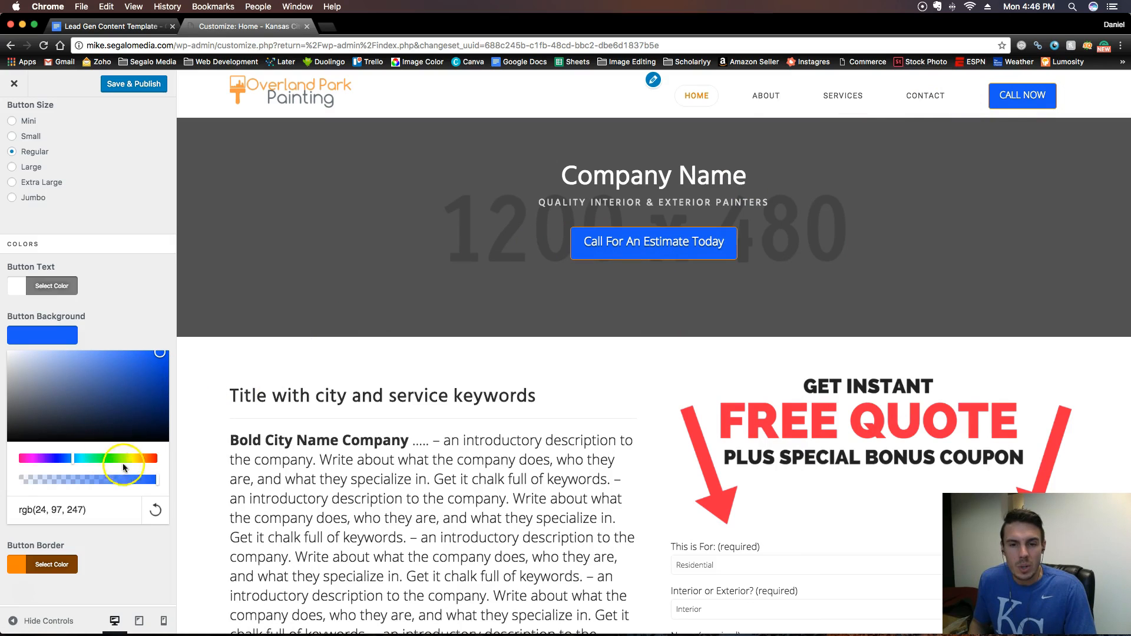
drag(159, 356, 125, 346)
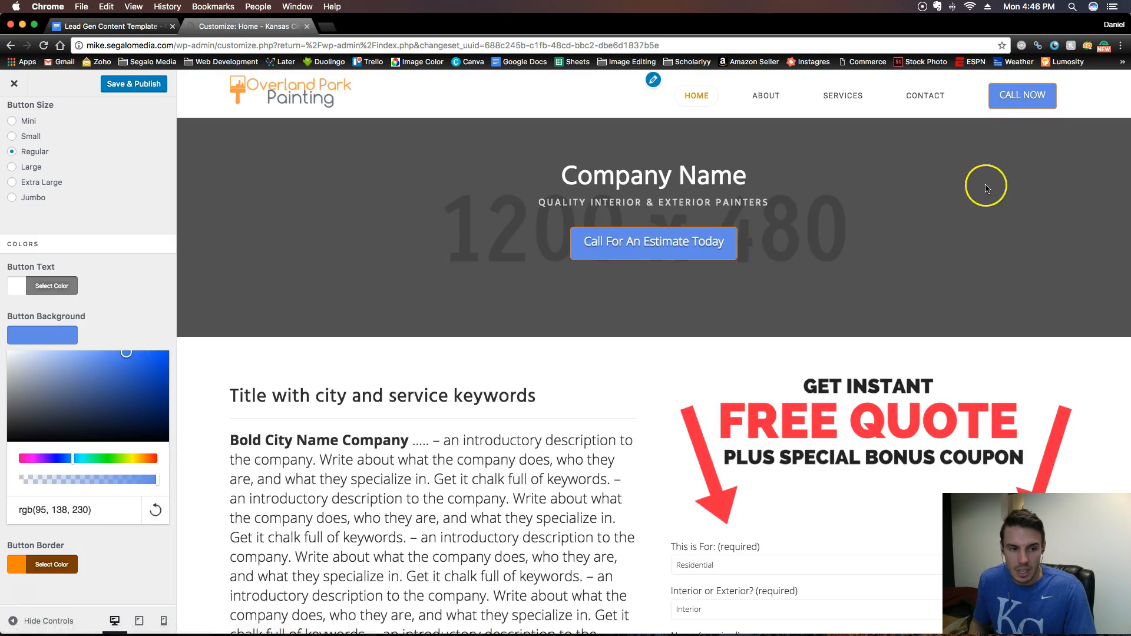
Try red rgb(245, 5, 5) and black rgb(0, 0, 0) as the button background color.
drag(108, 463, 169, 460)
drag(157, 362, 163, 358)
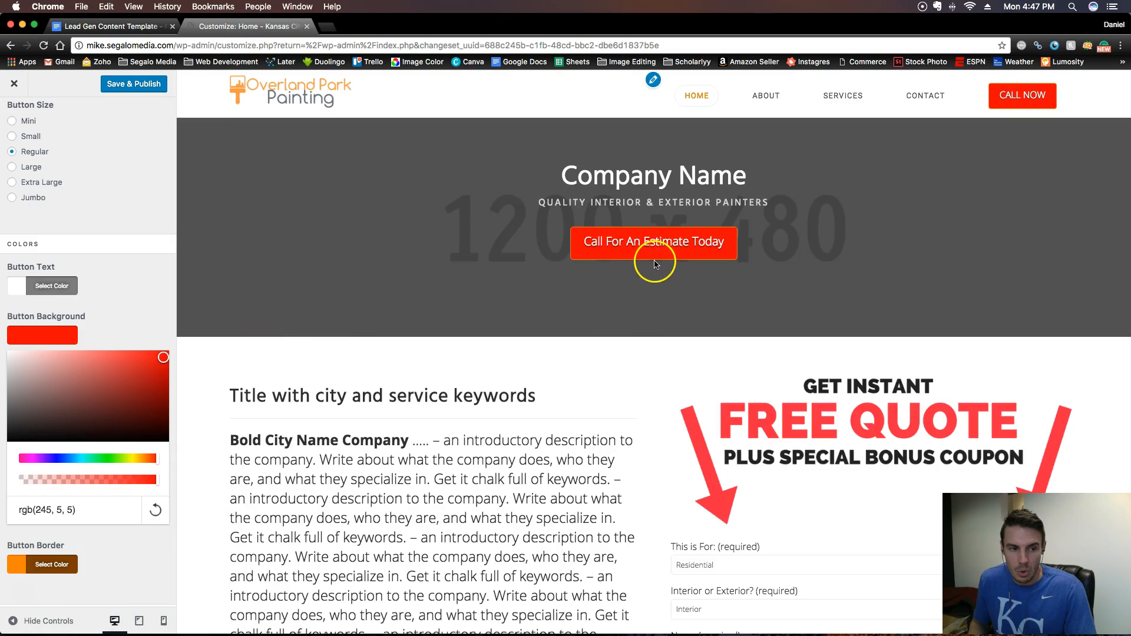
drag(166, 358, 164, 454)
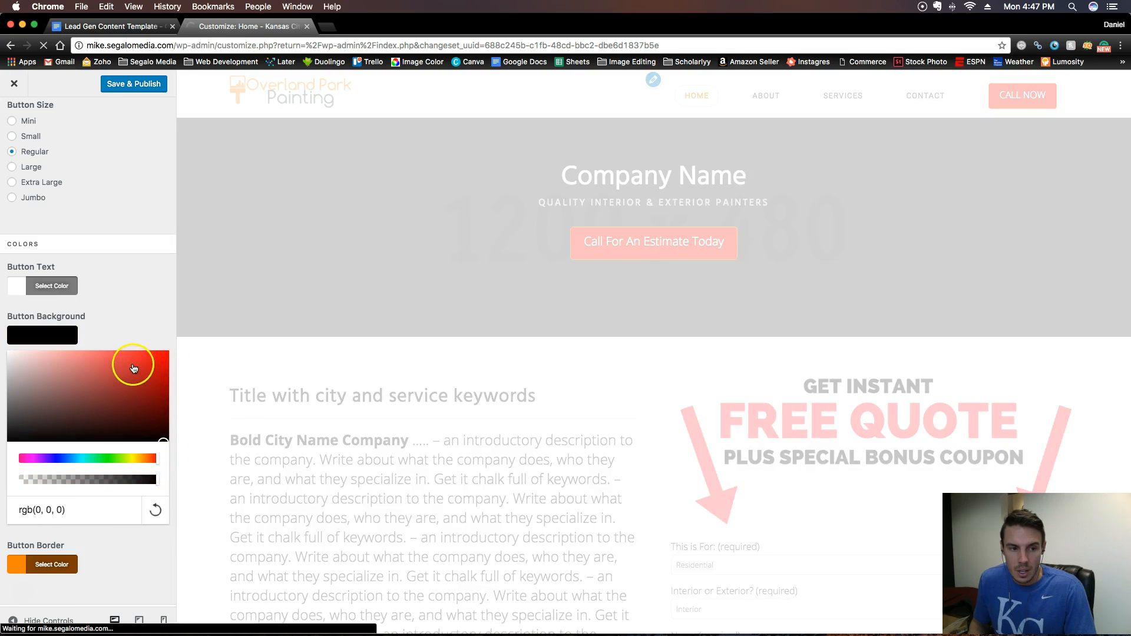
Try light red rgb(229, 98, 98), yellow rgb(226, 229, 98) and amber rgb(229, 188, 98) as the button background color.
click(122, 357)
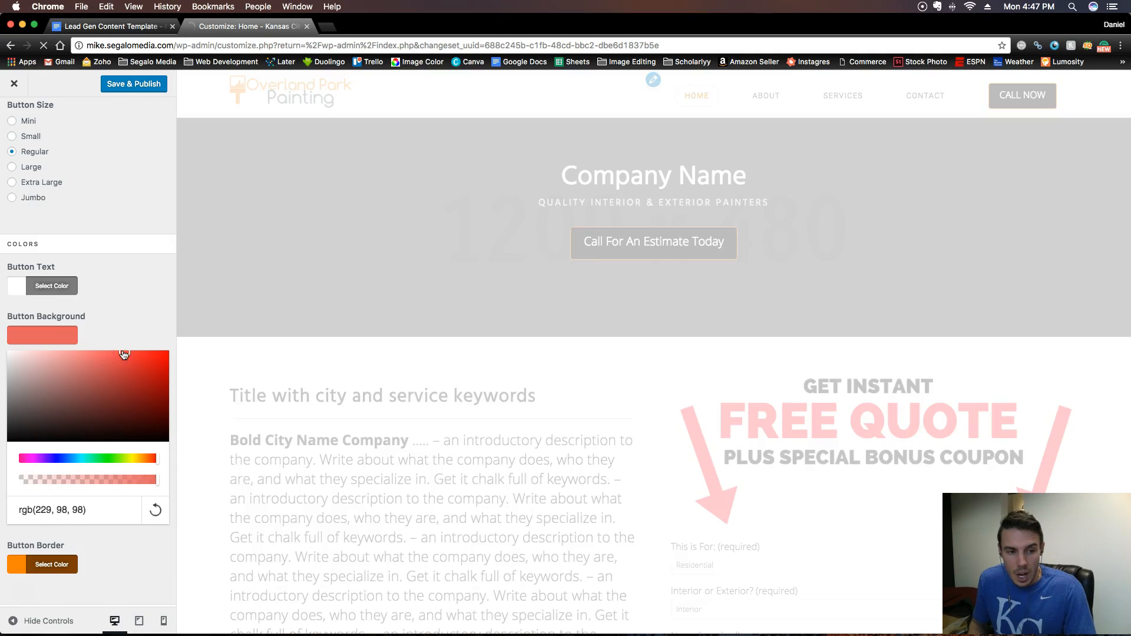
click(126, 355)
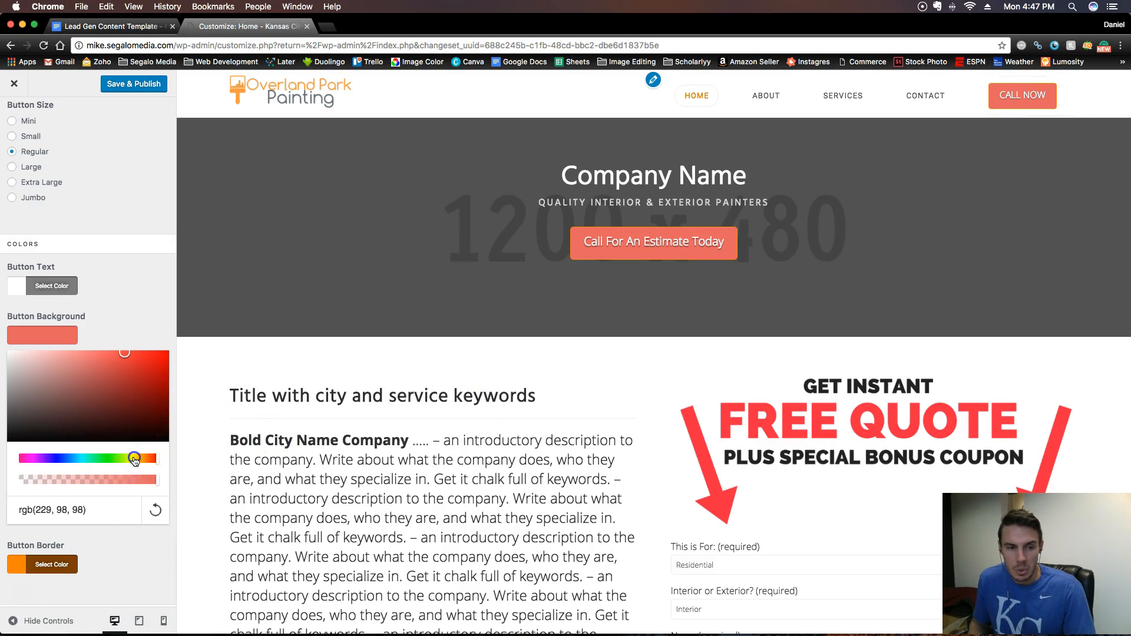
click(134, 458)
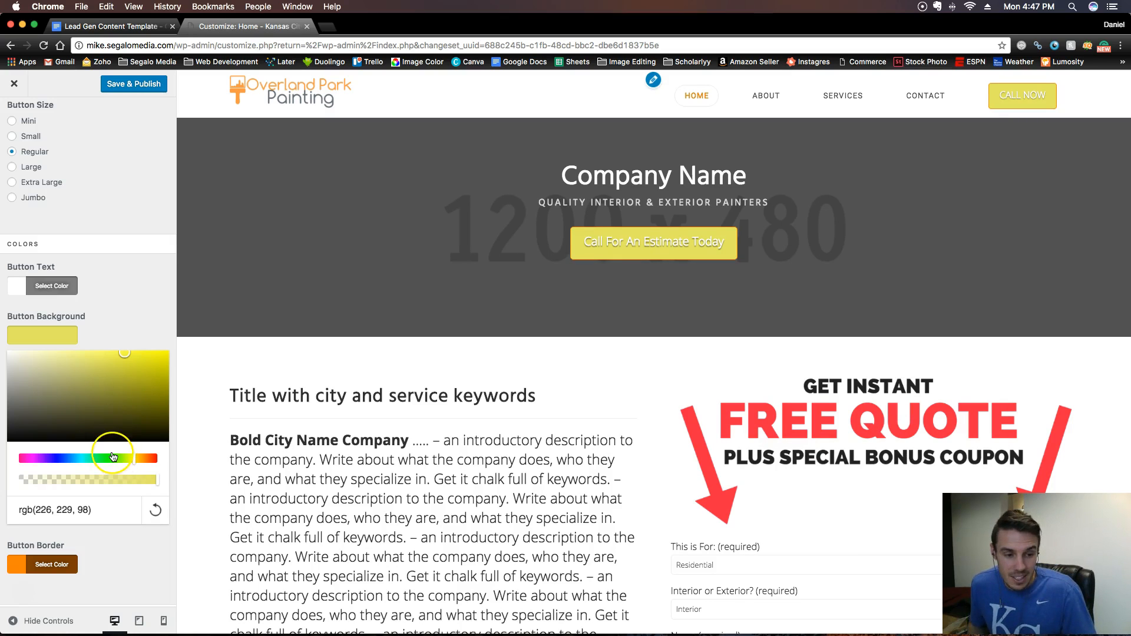
click(141, 460)
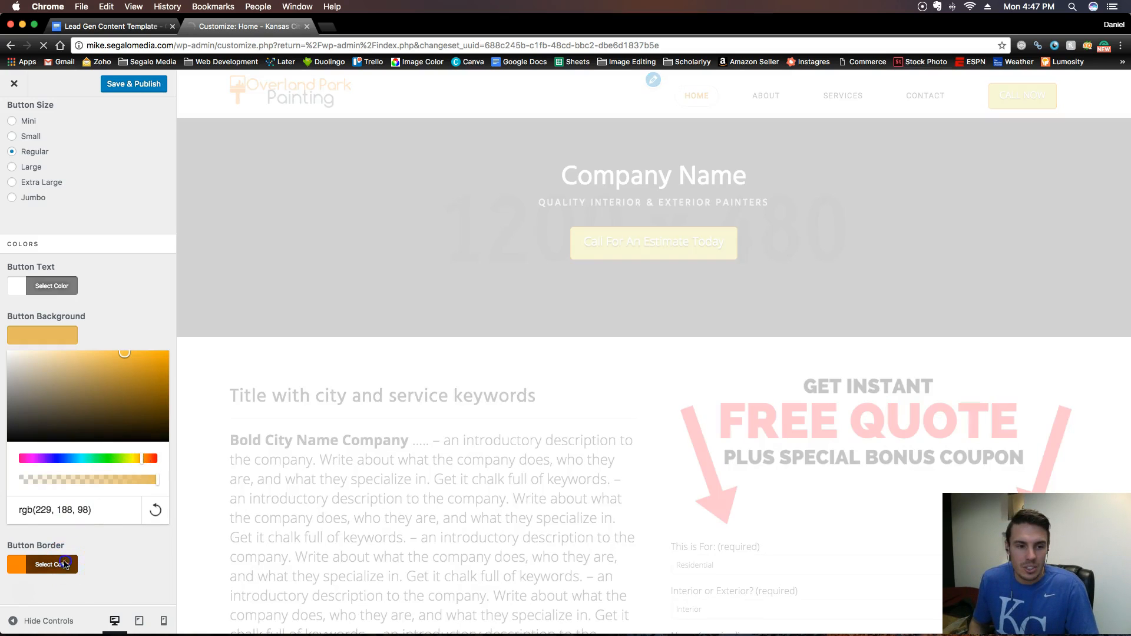
Copy the button border's color value and apply it to the button background as rgb(255, 133, 0).
click(69, 389)
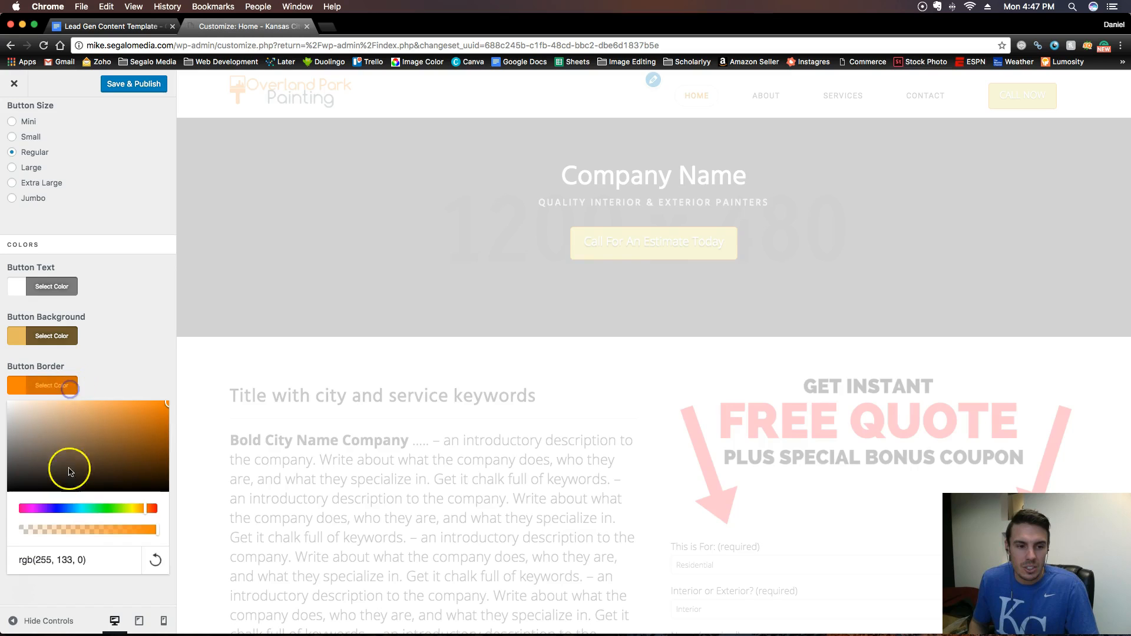
click(88, 553)
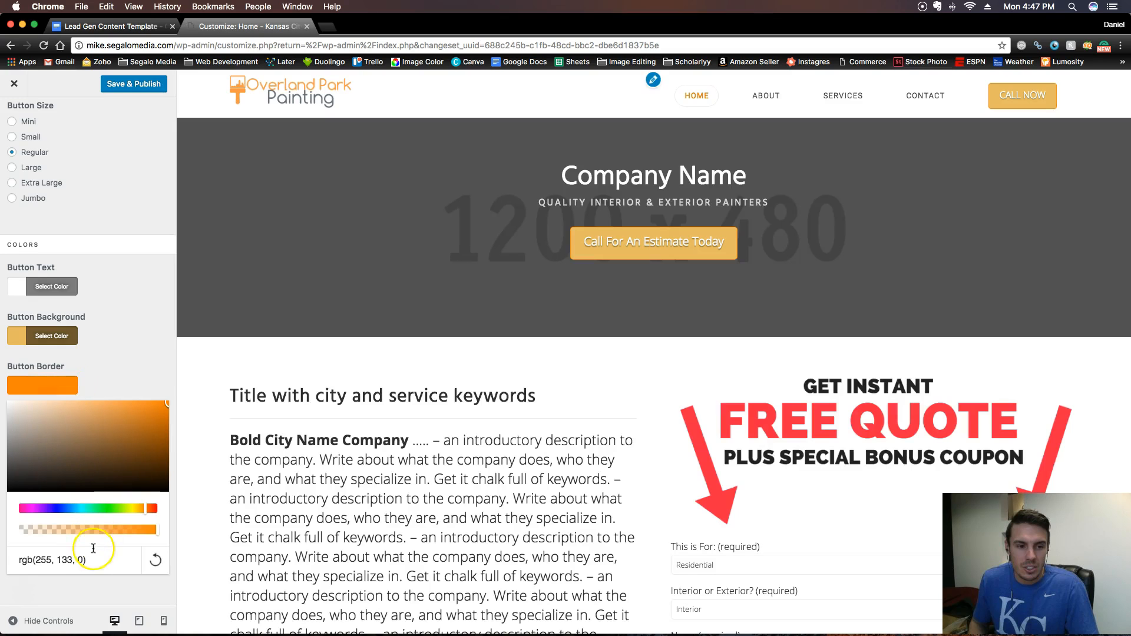
click(68, 334)
click(66, 517)
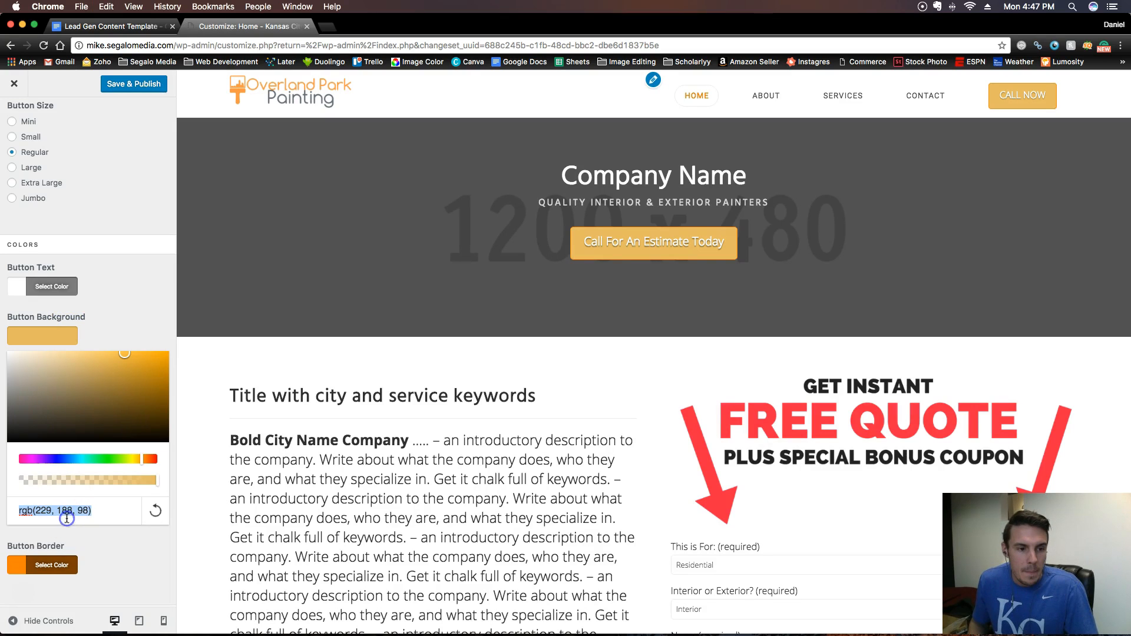
text(rgb(255, 133, 0))
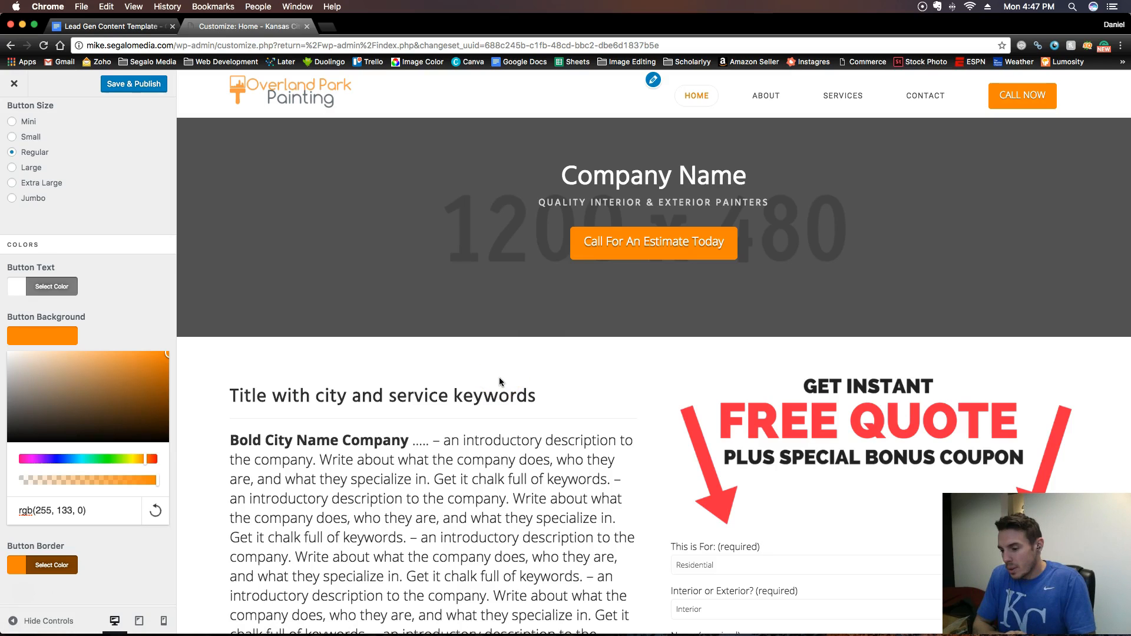
click(375, 283)
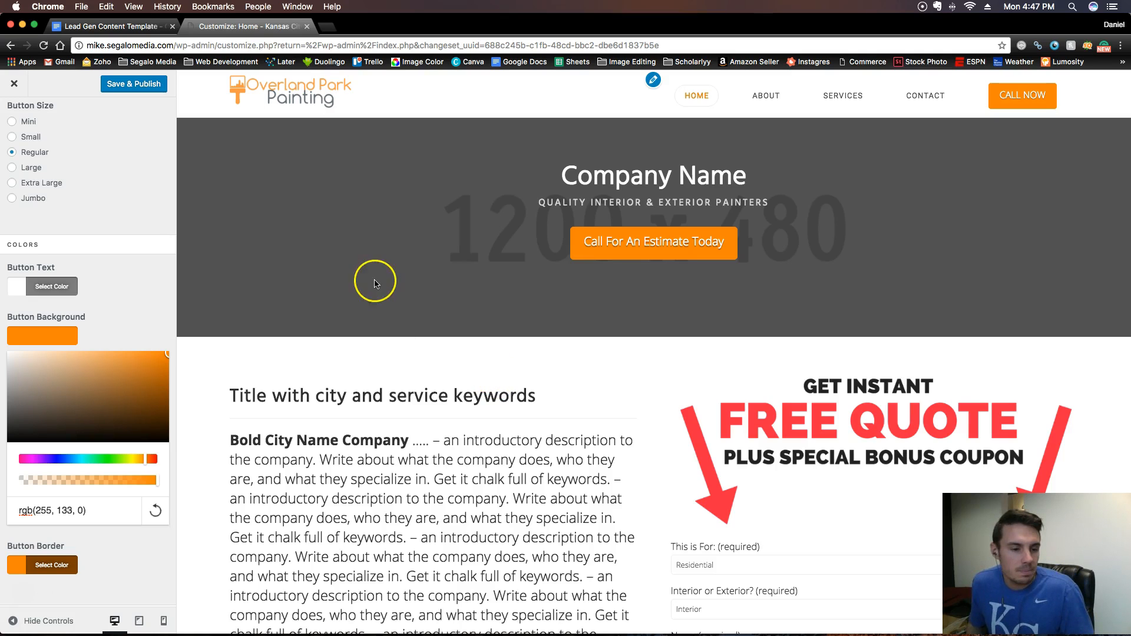
Set the button background to a medium blue, rgb(69, 161, 235).
scroll(97, 307, down, 3)
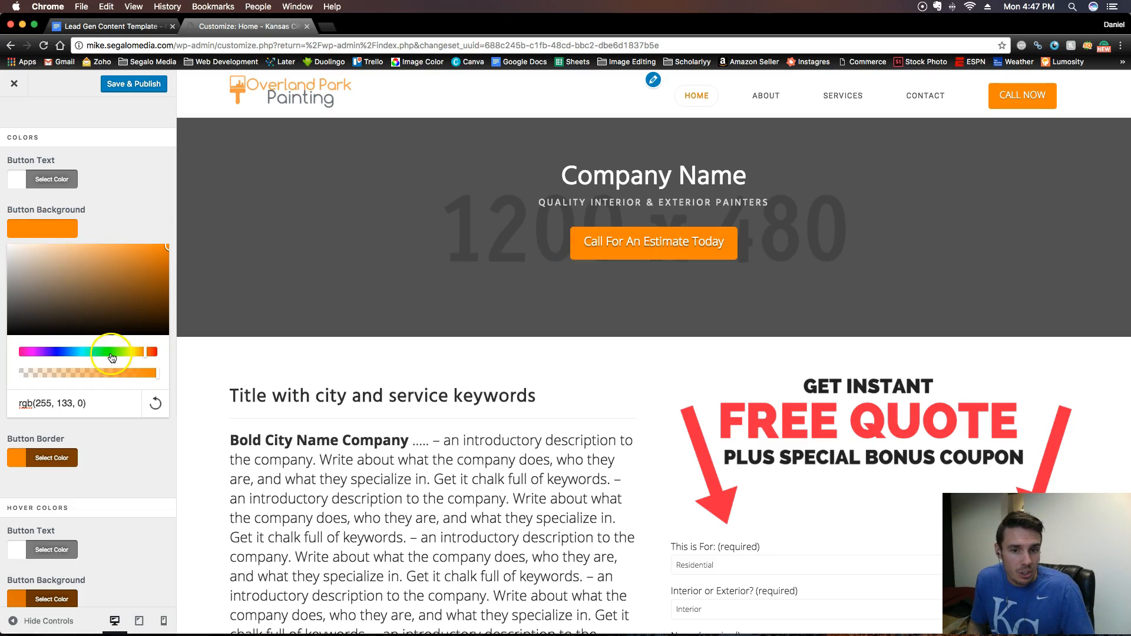
click(79, 356)
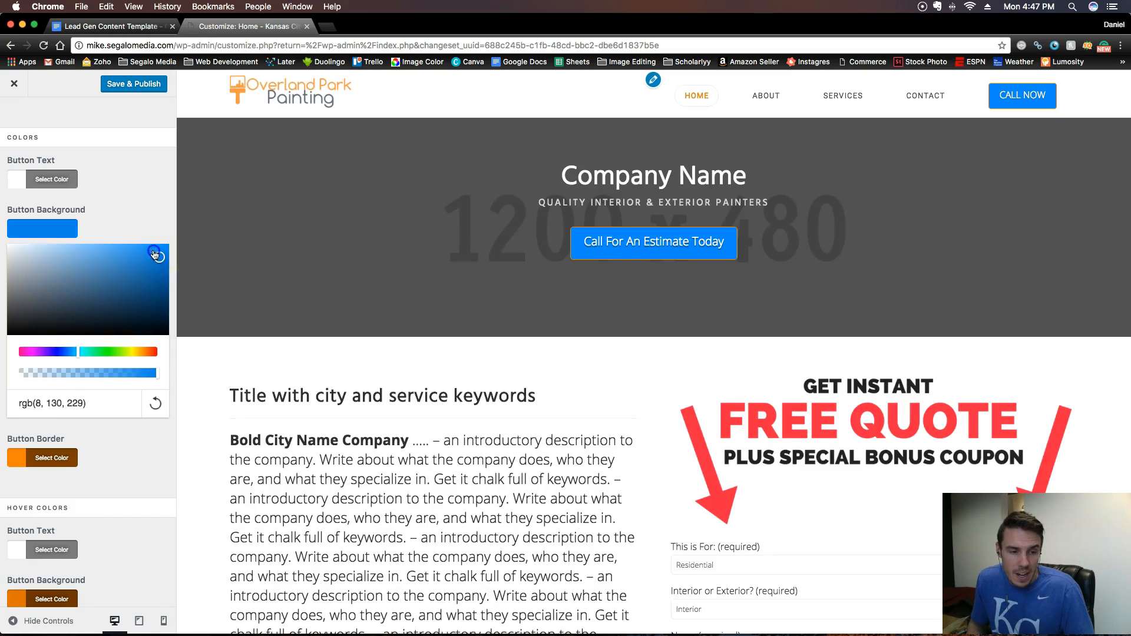
drag(155, 254, 144, 235)
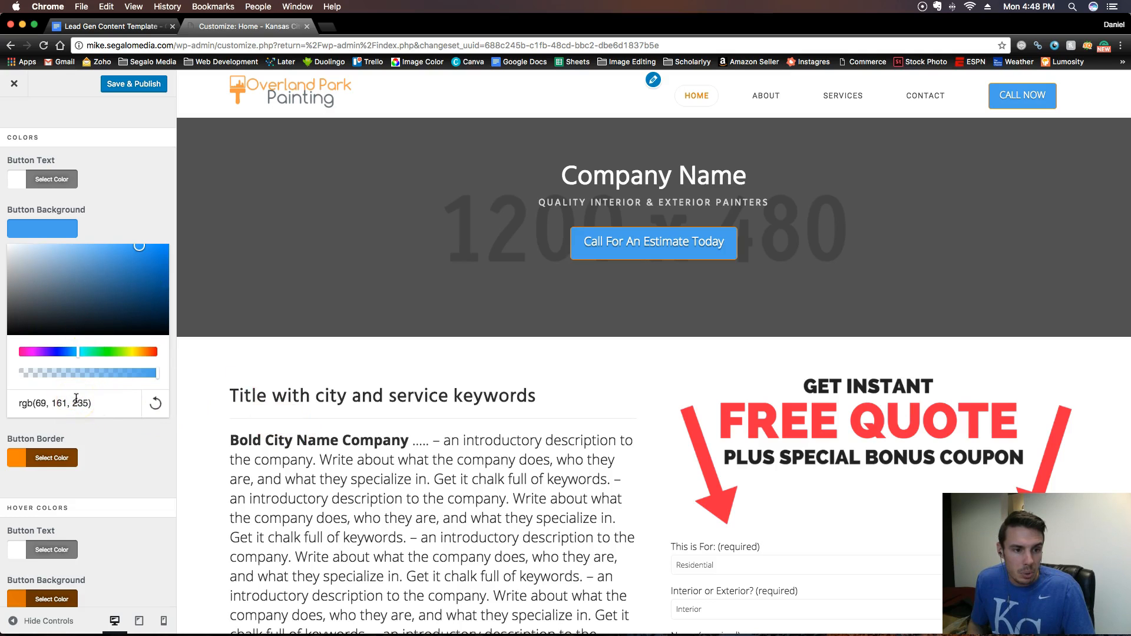
Set the button border to the same blue as the button background, rgb(69, 161, 235).
click(61, 477)
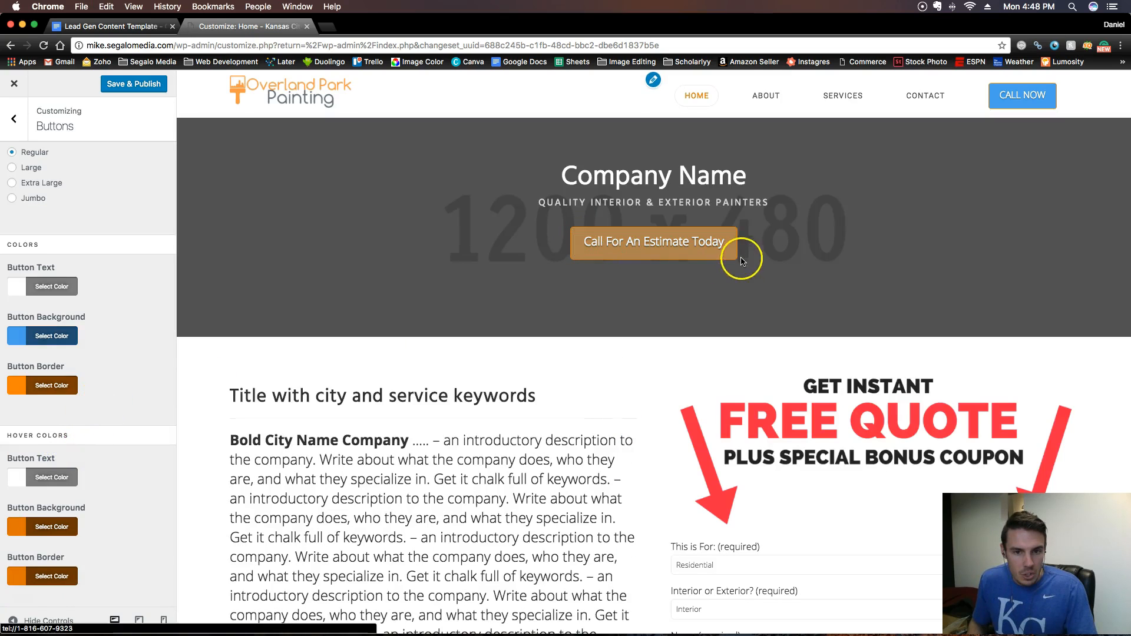
click(42, 386)
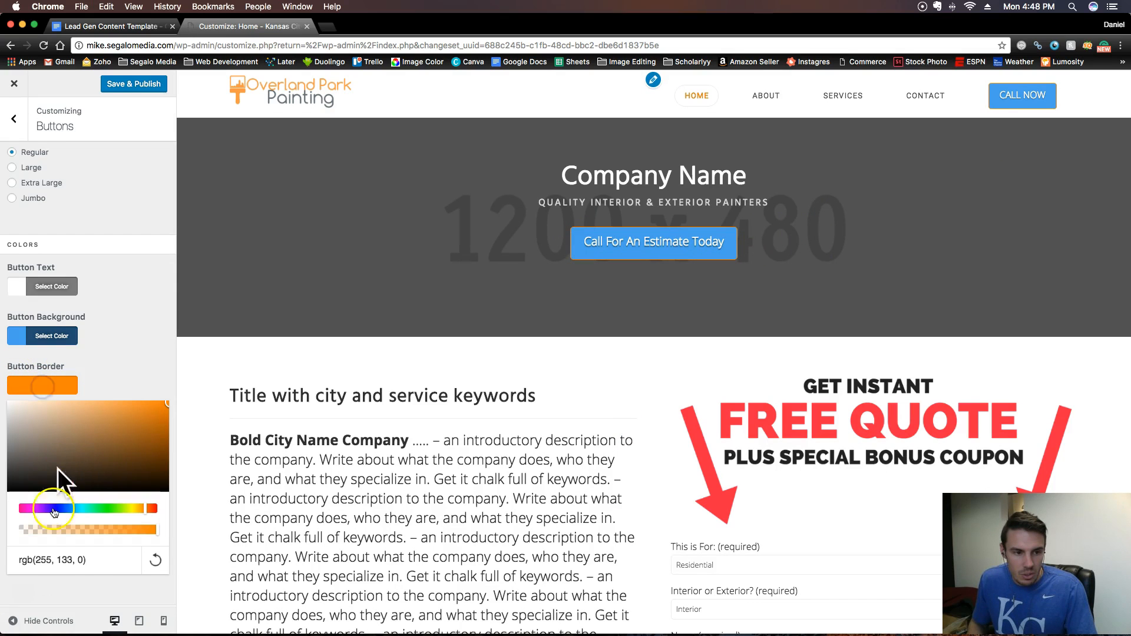
text(rgb(69, 161, 235))
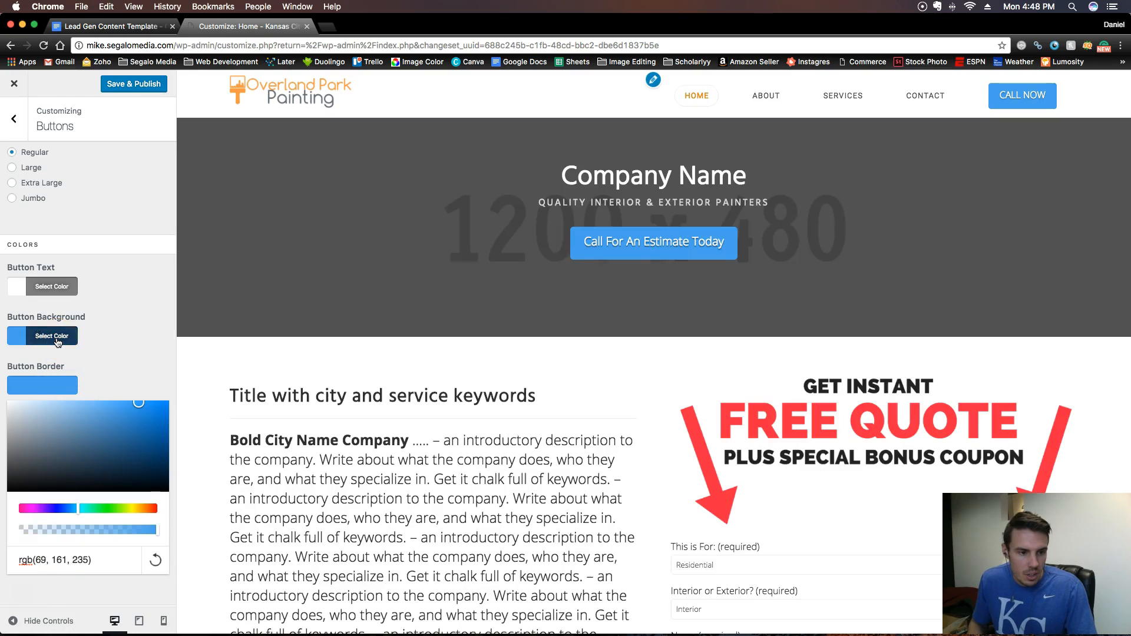
Set the button background hover color to a dark blue, rgb(0, 85, 153).
scroll(143, 324, down, 5)
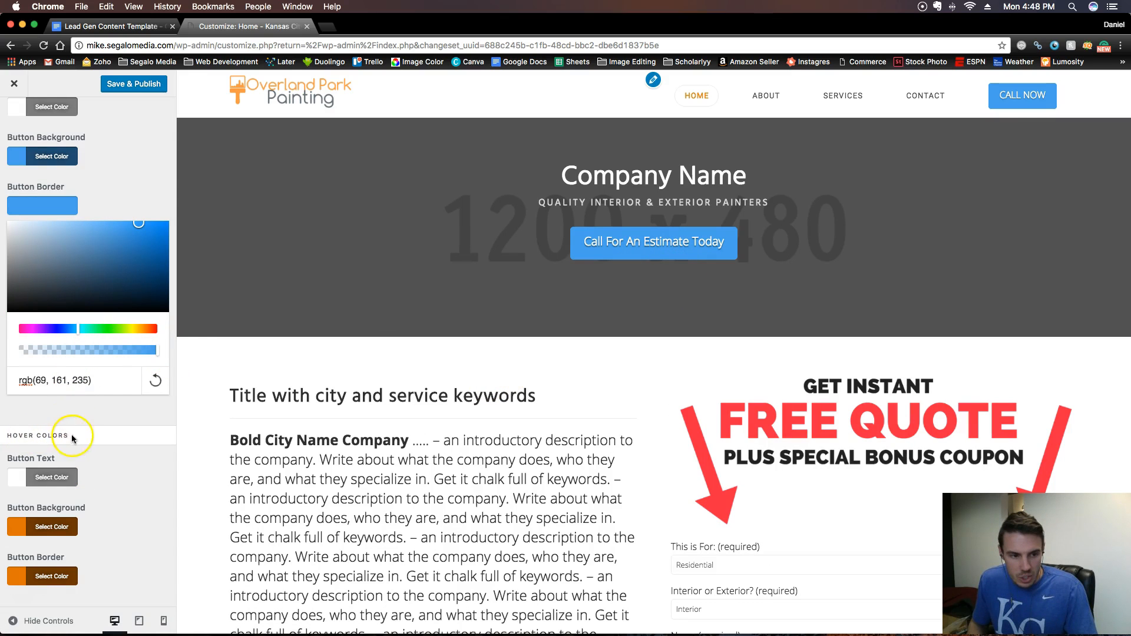
click(51, 526)
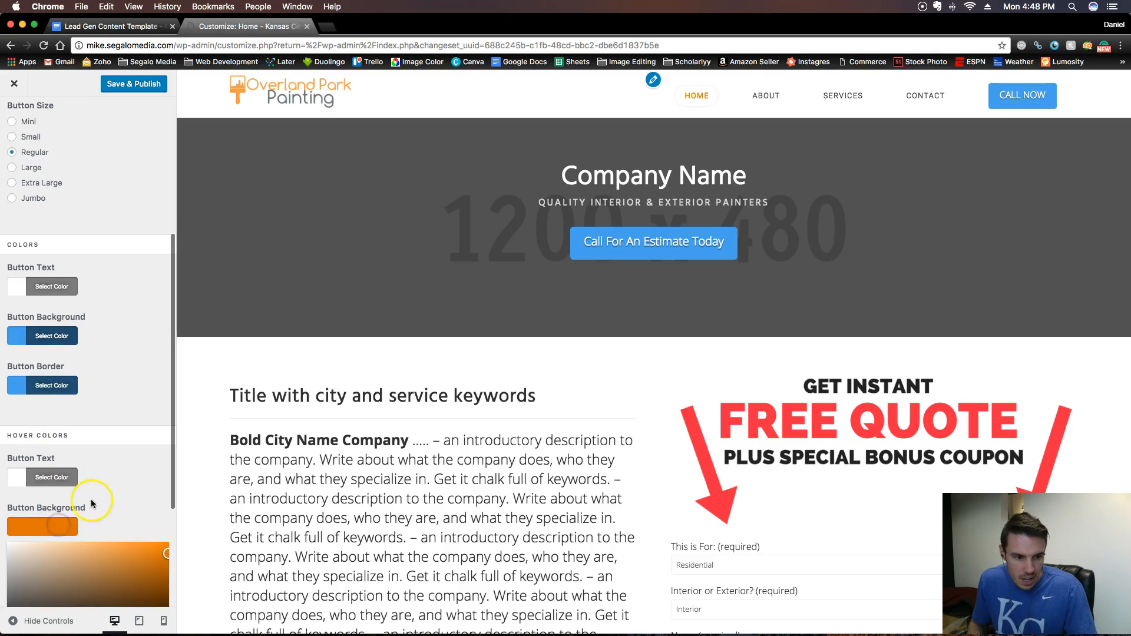
scroll(132, 476, down, 3)
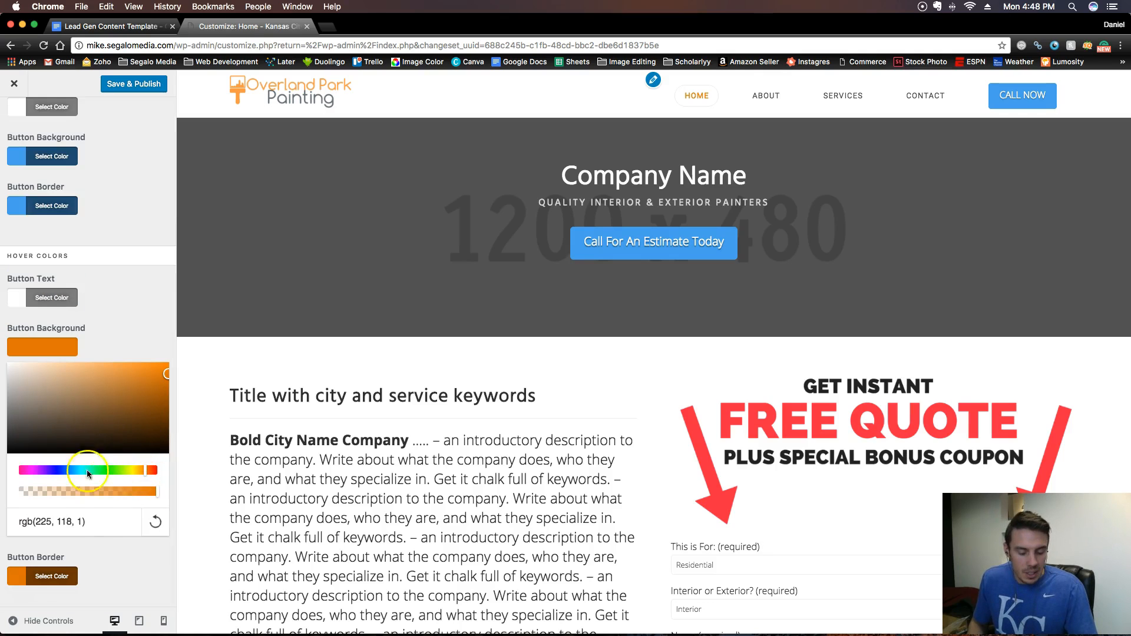
double_click(63, 523)
text(rgb(69, 161, 235))
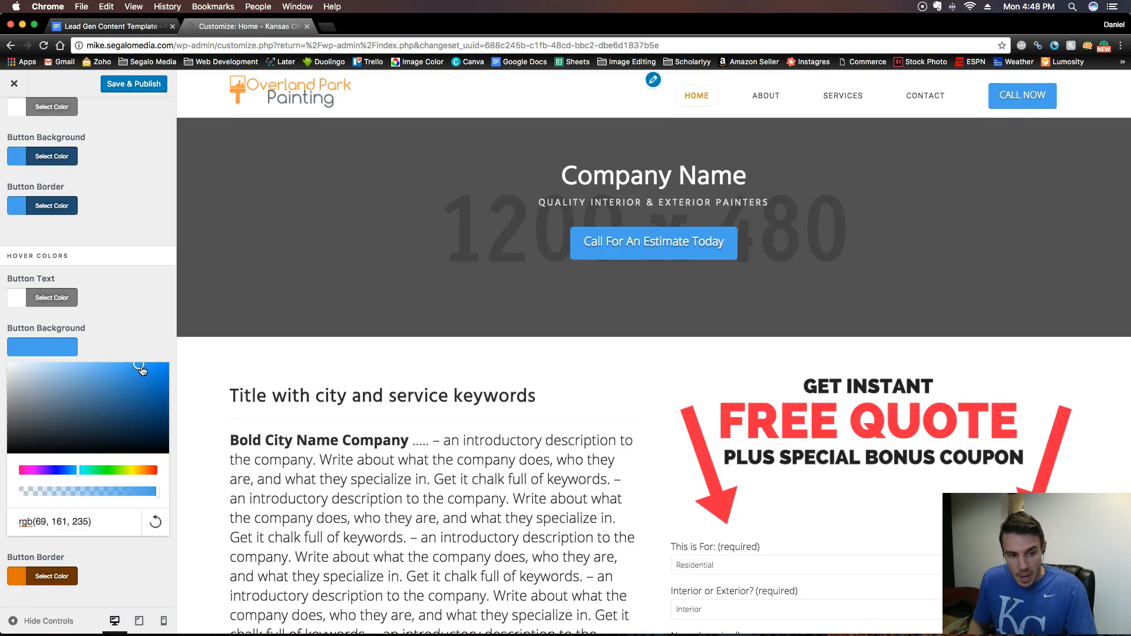
drag(142, 369, 176, 400)
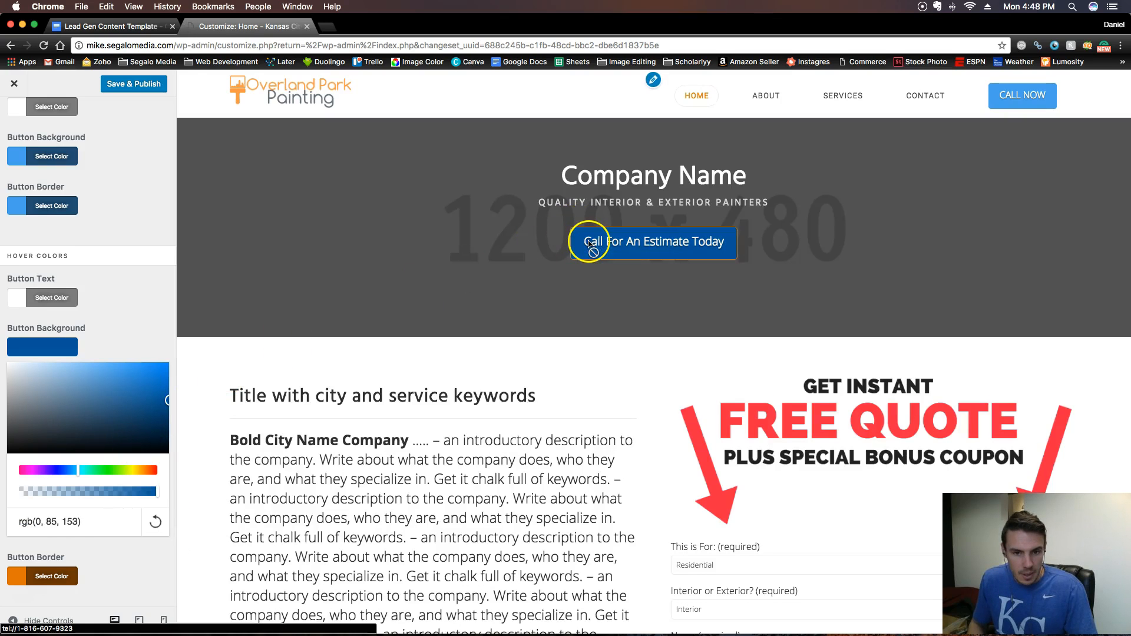
Apply the hover background's dark blue, rgb(0, 85, 153), to the button border hover color and leave the button settings.
key(super+c)
click(69, 574)
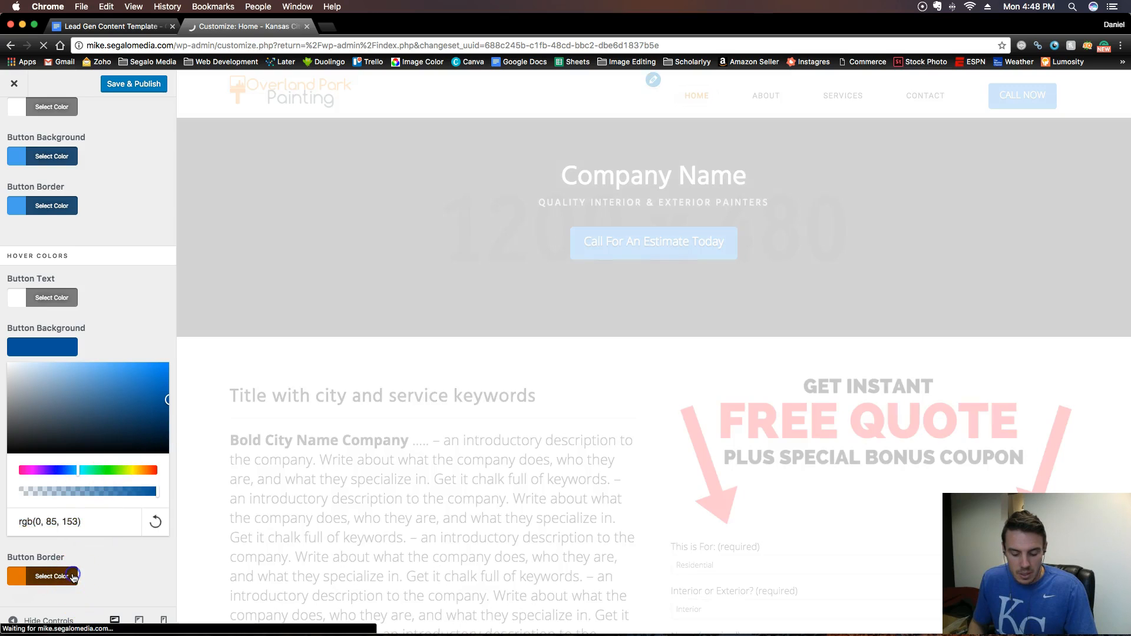
click(87, 573)
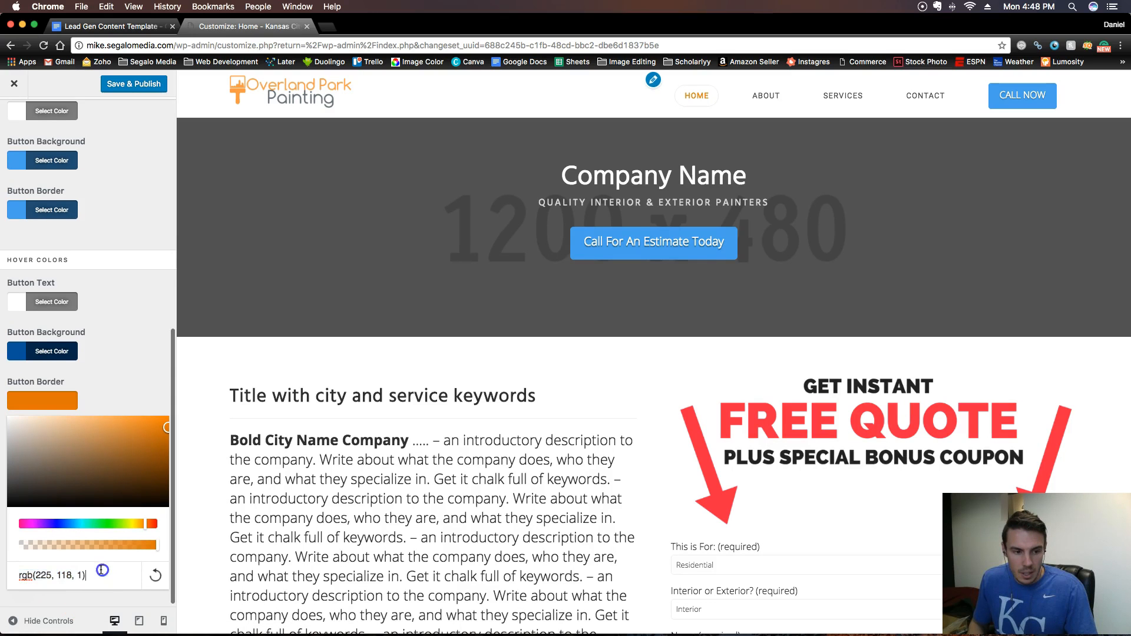
drag(75, 575, 19, 574)
click(118, 577)
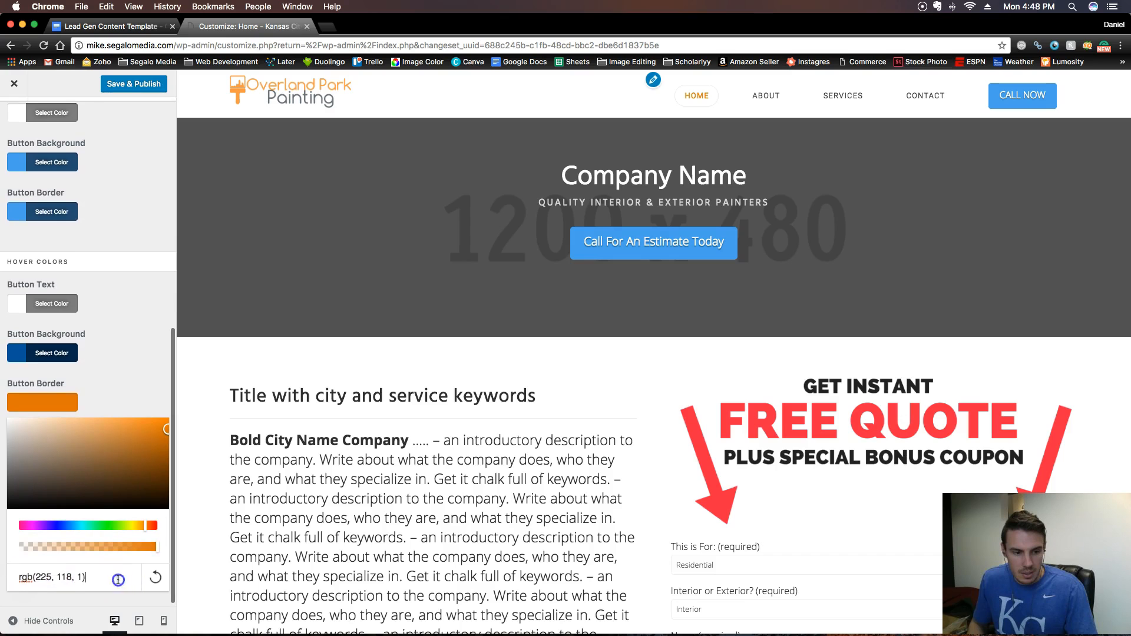
key(ctrl+v)
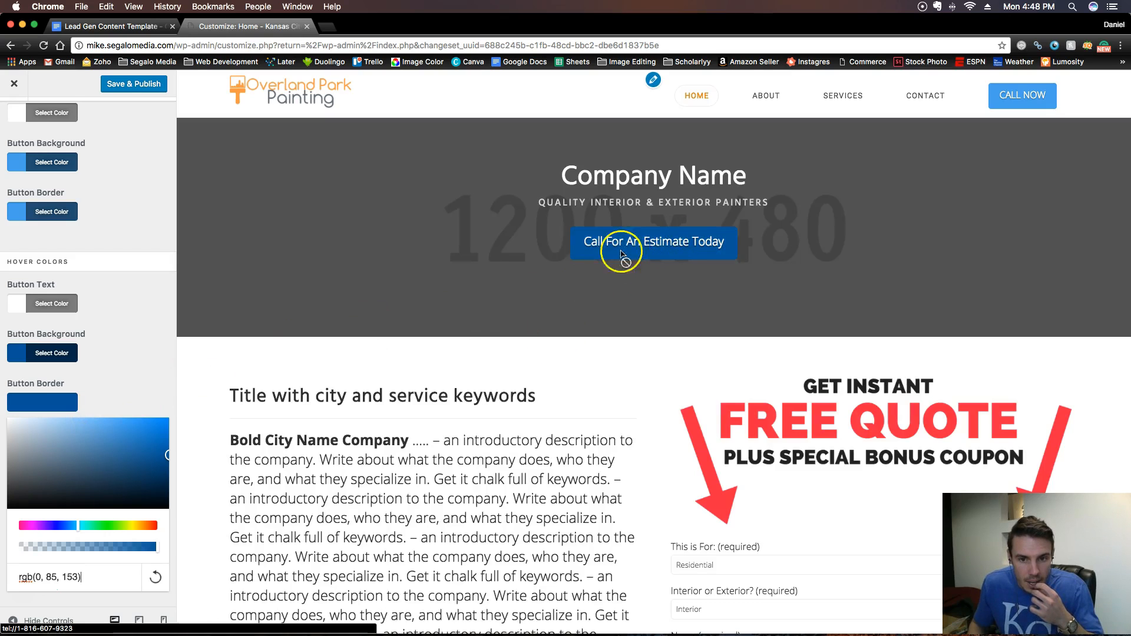
scroll(89, 365, down, 1)
scroll(93, 362, up, 10)
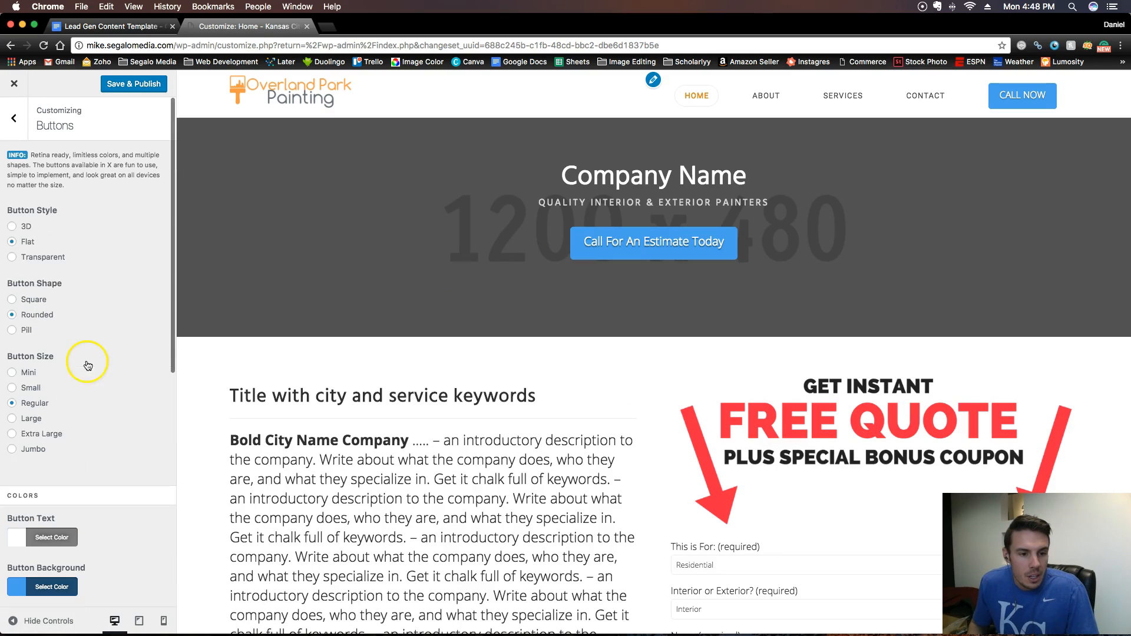
click(14, 119)
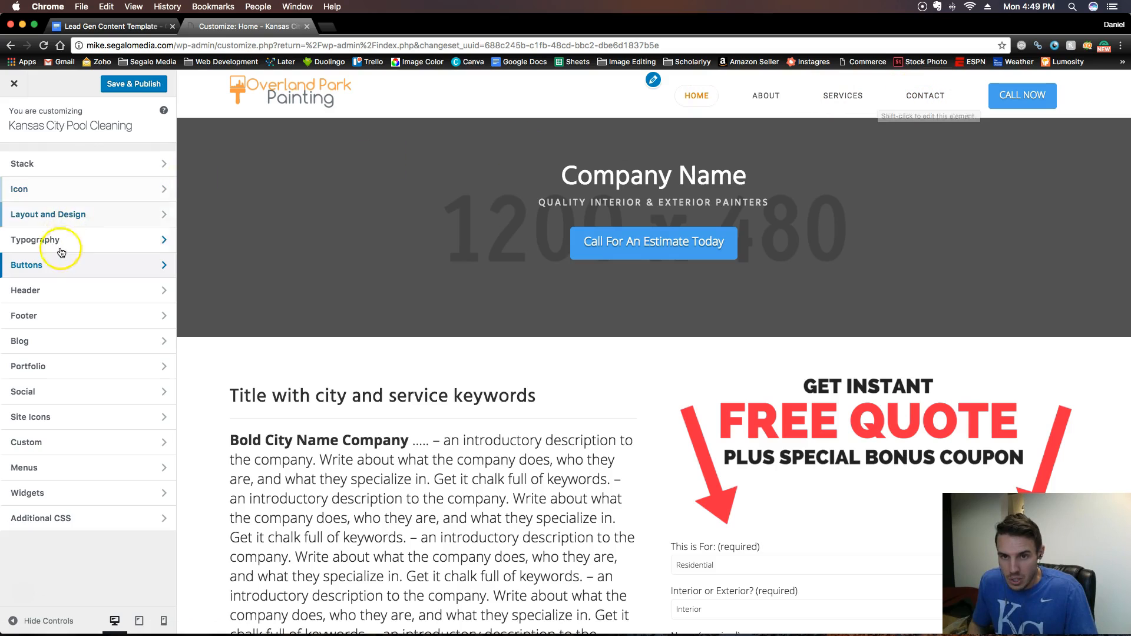
Set the navbar font in the header settings to Hind (Google).
click(58, 292)
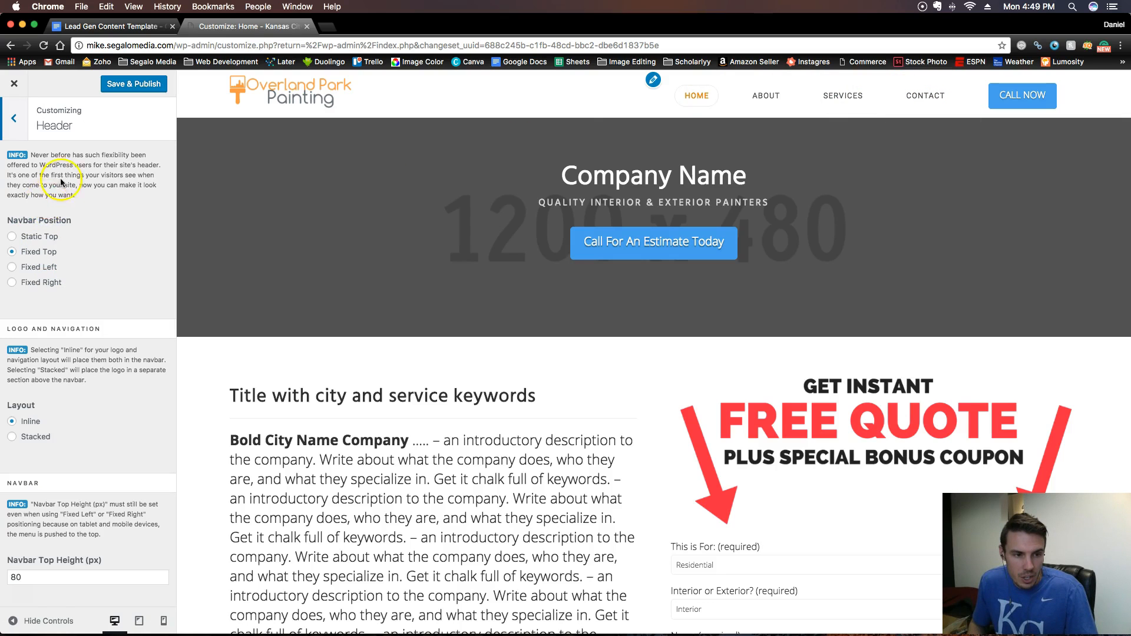
scroll(97, 236, down, 5)
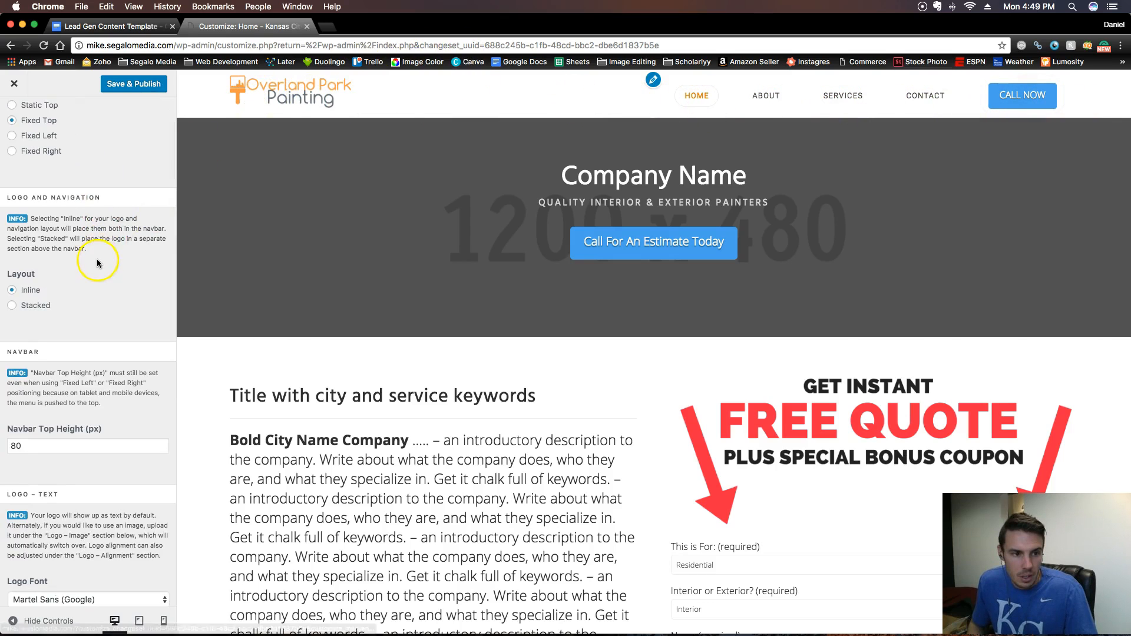
scroll(94, 262, down, 5)
scroll(92, 265, down, 8)
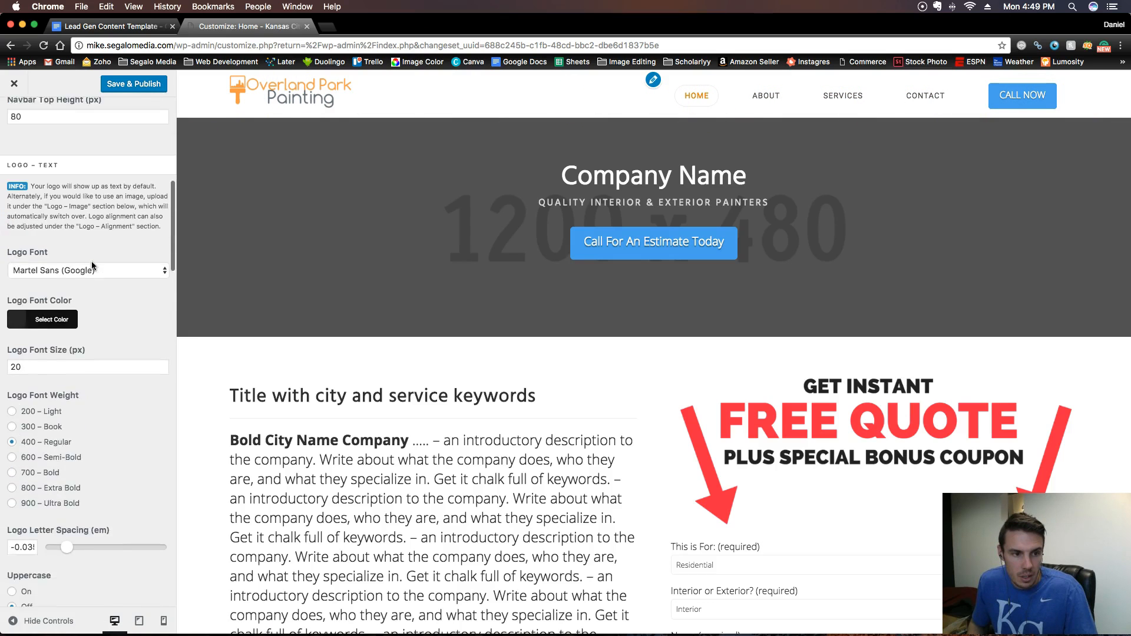
scroll(87, 273, down, 20)
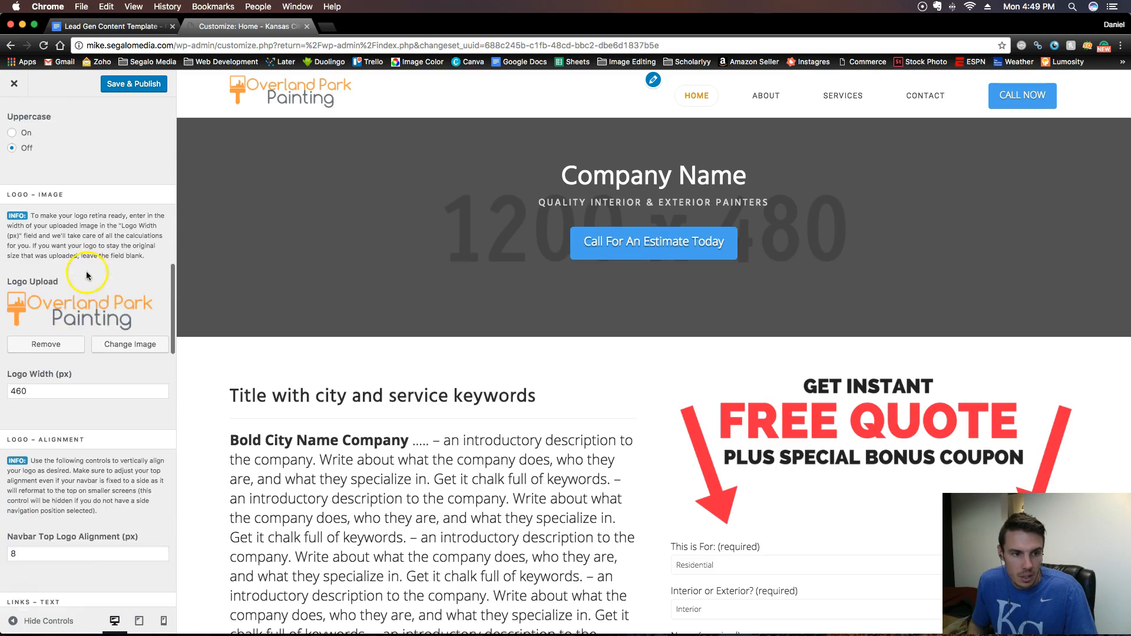
scroll(84, 273, down, 3)
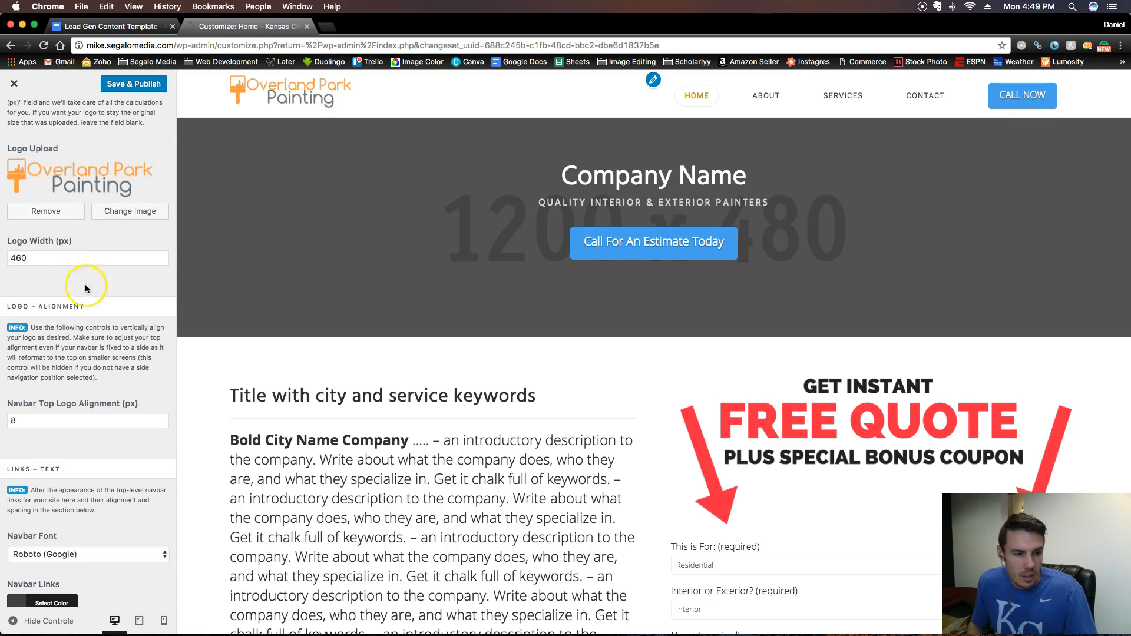
scroll(85, 270, down, 12)
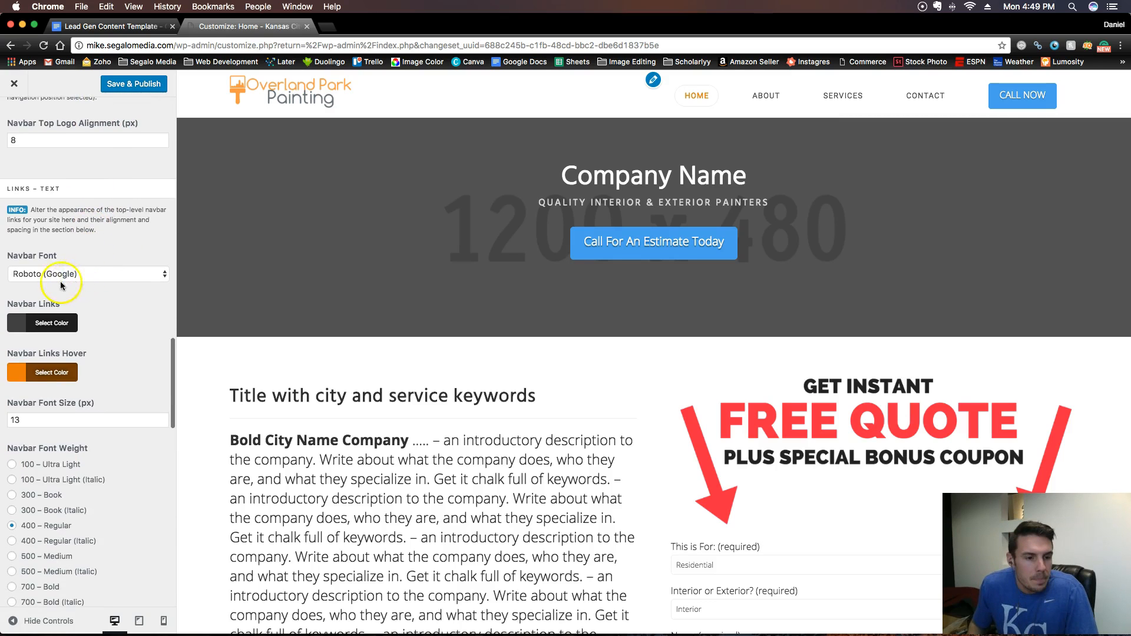
click(137, 272)
scroll(126, 197, up, 5)
scroll(112, 206, up, 20)
scroll(112, 206, up, 20)
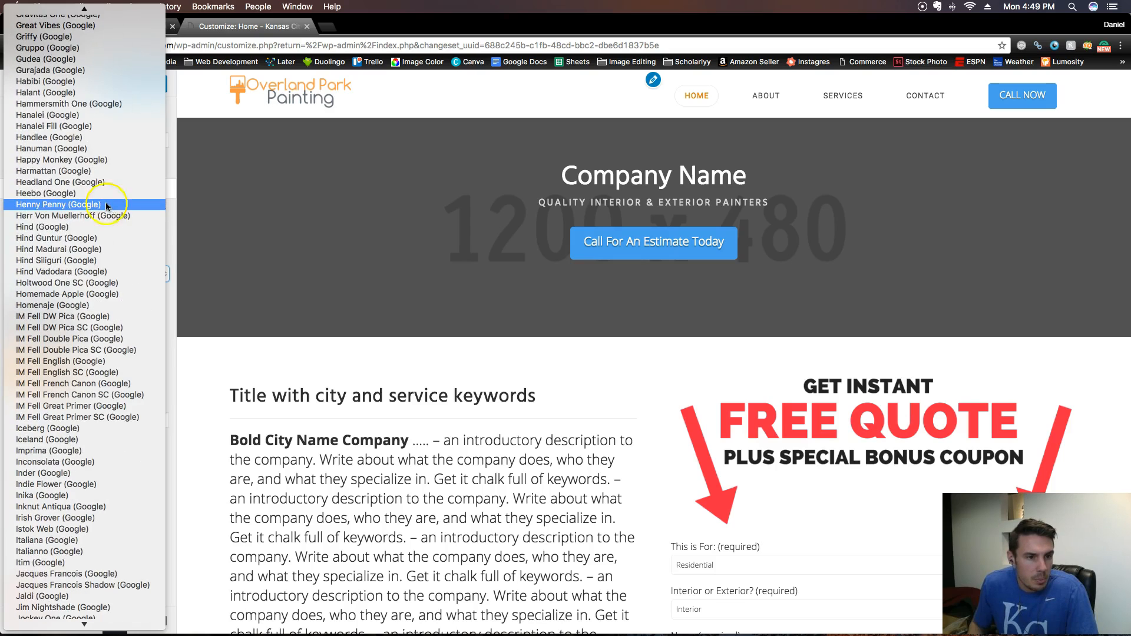
click(43, 230)
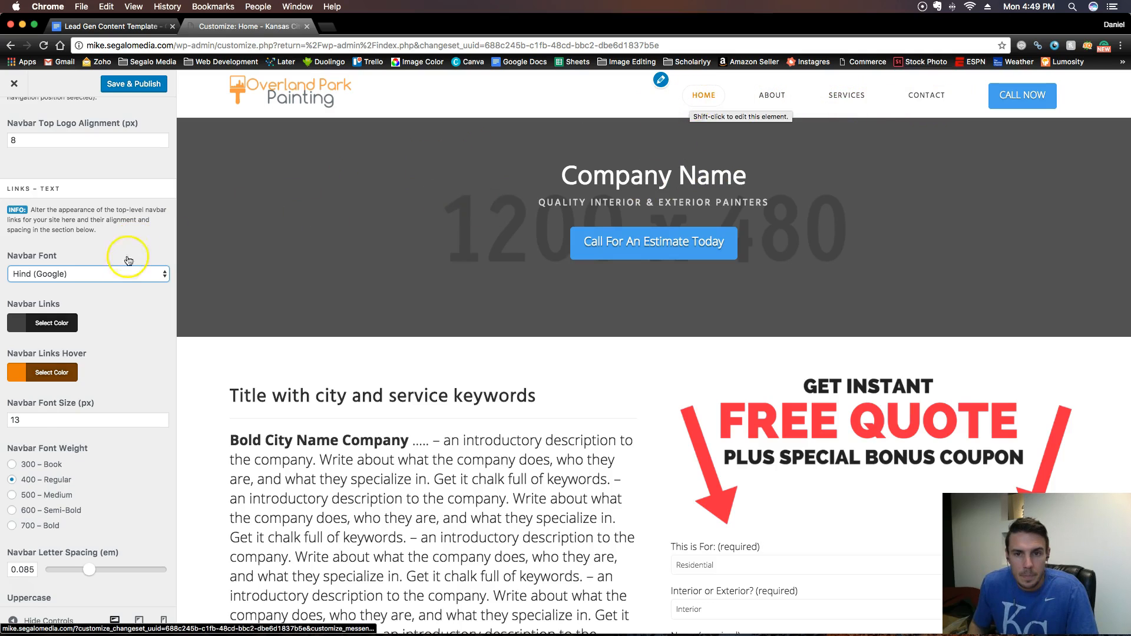
Set the navbar font size to 14 px and the navbar links color to near-black, rgb(33, 33, 33).
click(18, 420)
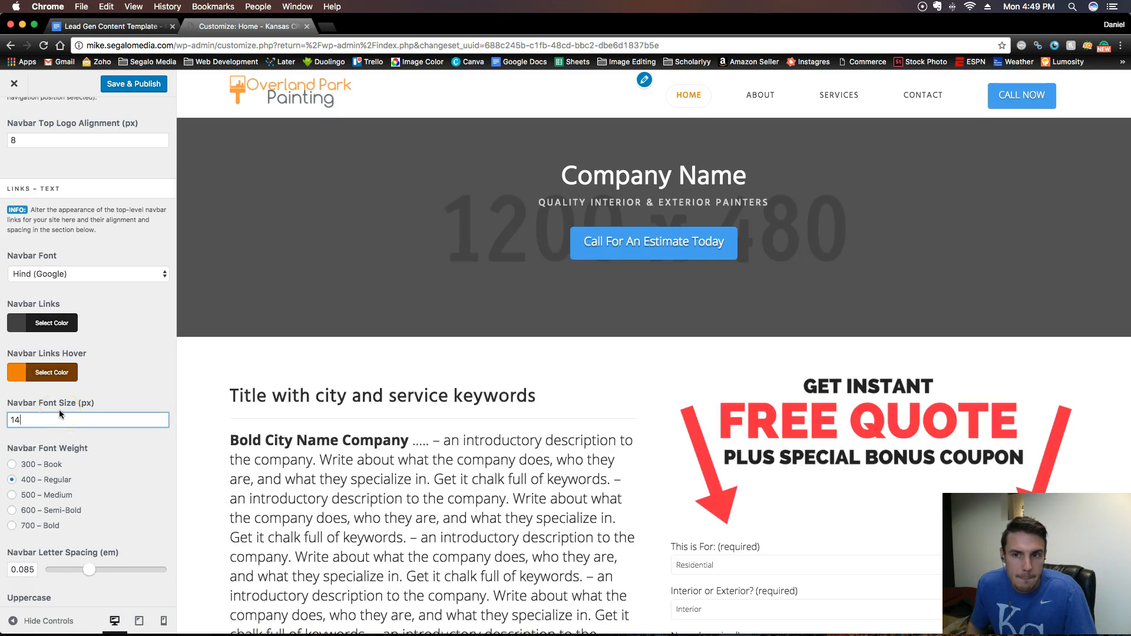
click(79, 417)
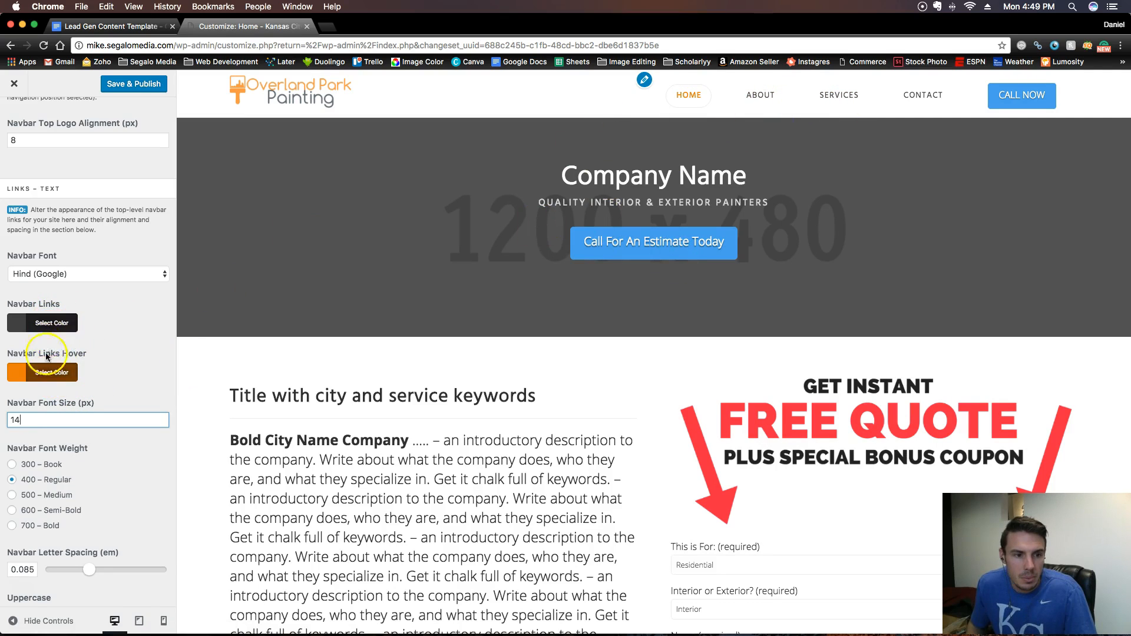
click(50, 324)
drag(14, 412, 10, 419)
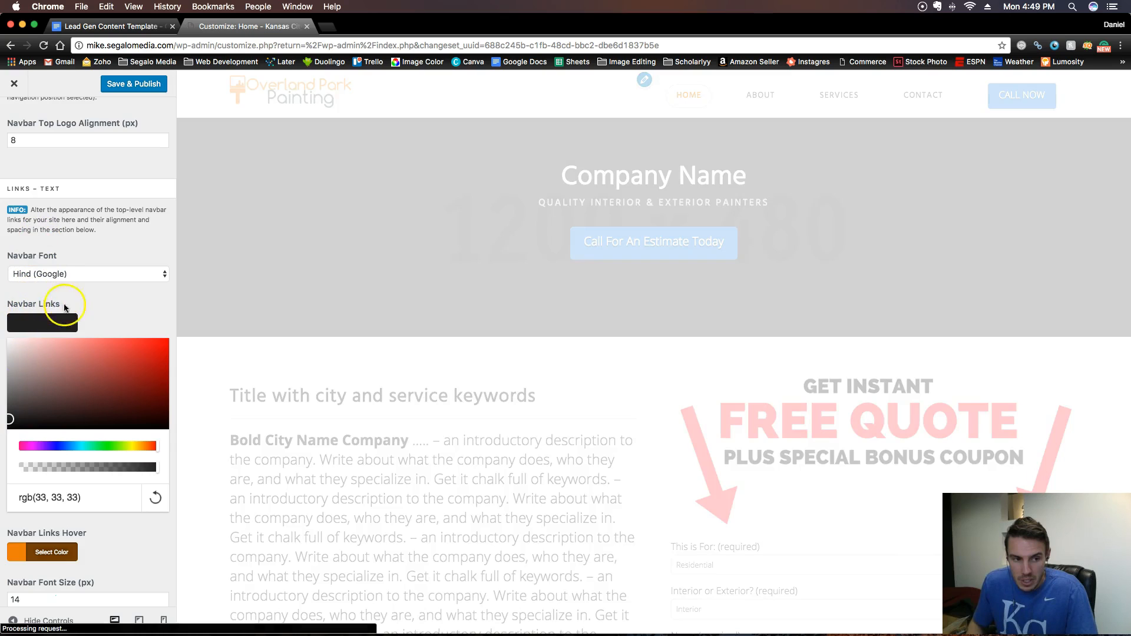
Try the dark blue rgb(0, 85, 153) as the navbar links hover color.
scroll(59, 306, down, 5)
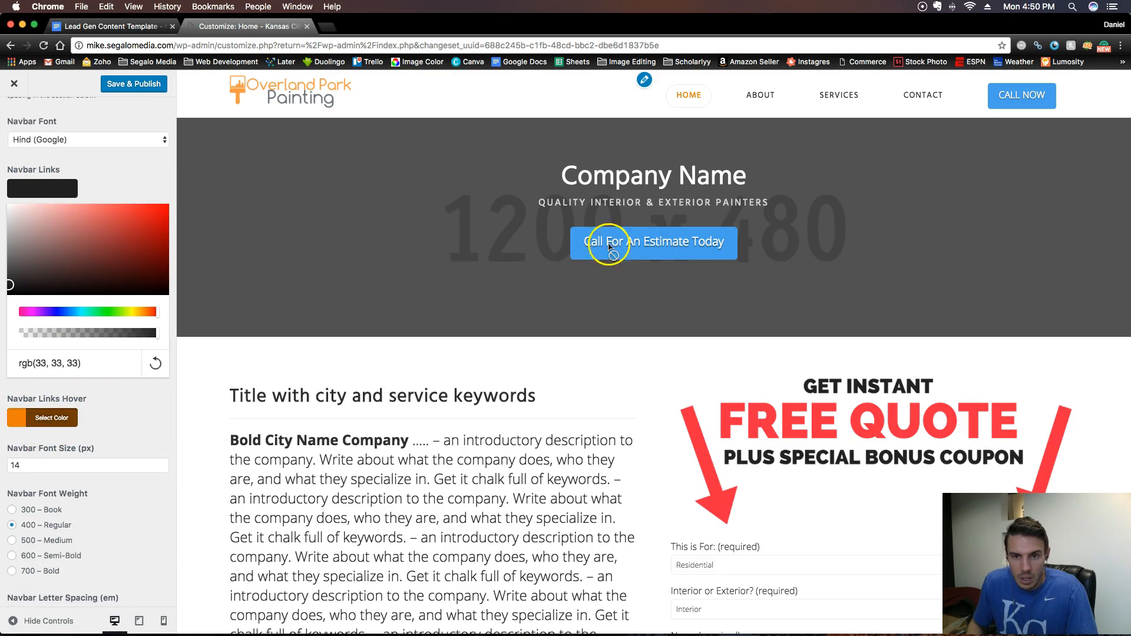
click(58, 420)
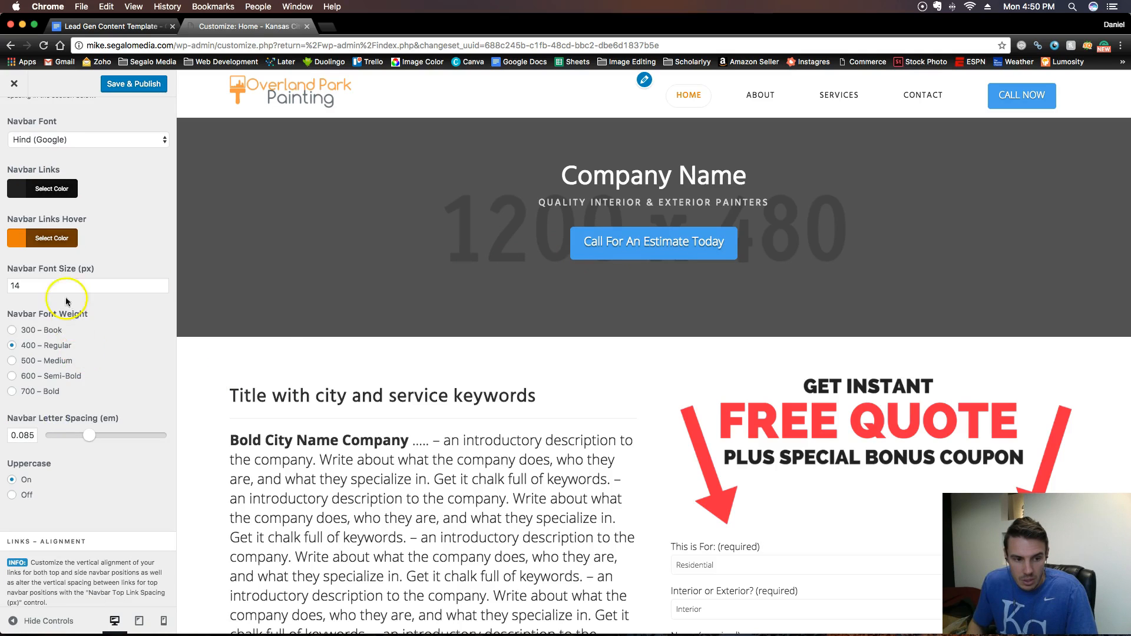
click(62, 243)
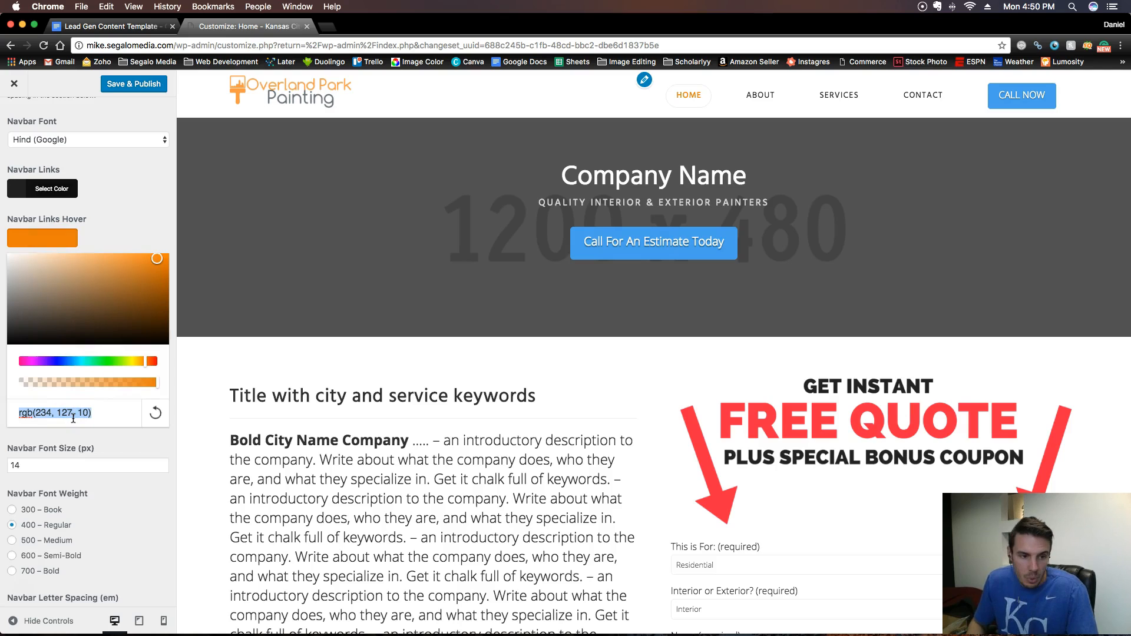
text(rgb(0, 85, 153))
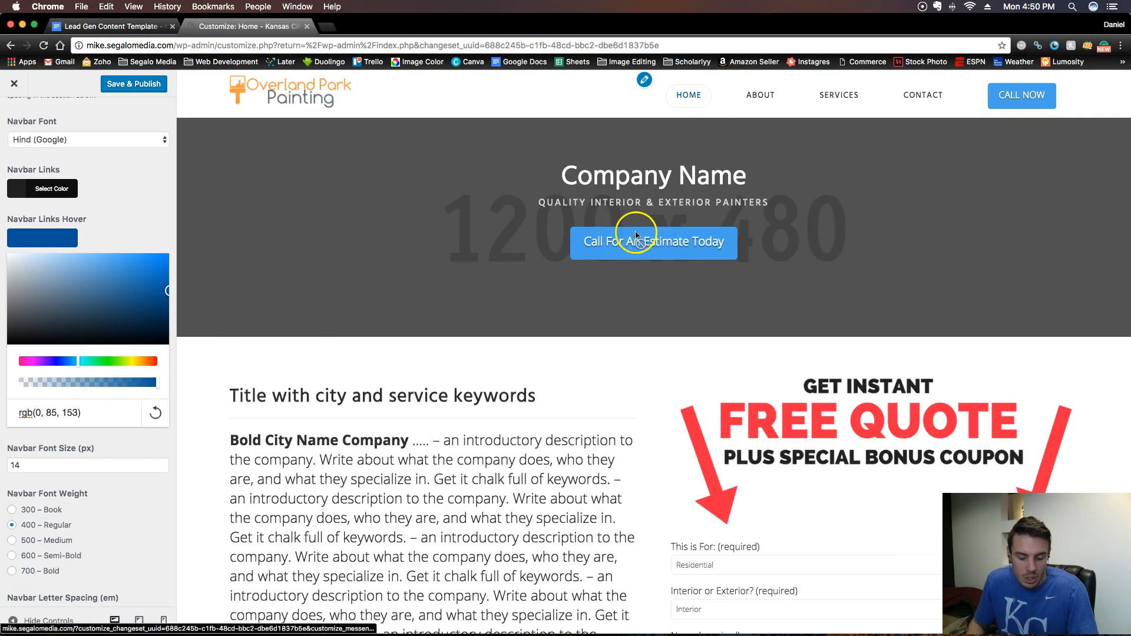
Return to the button settings and copy the regular button background's color value.
scroll(67, 218, up, 6)
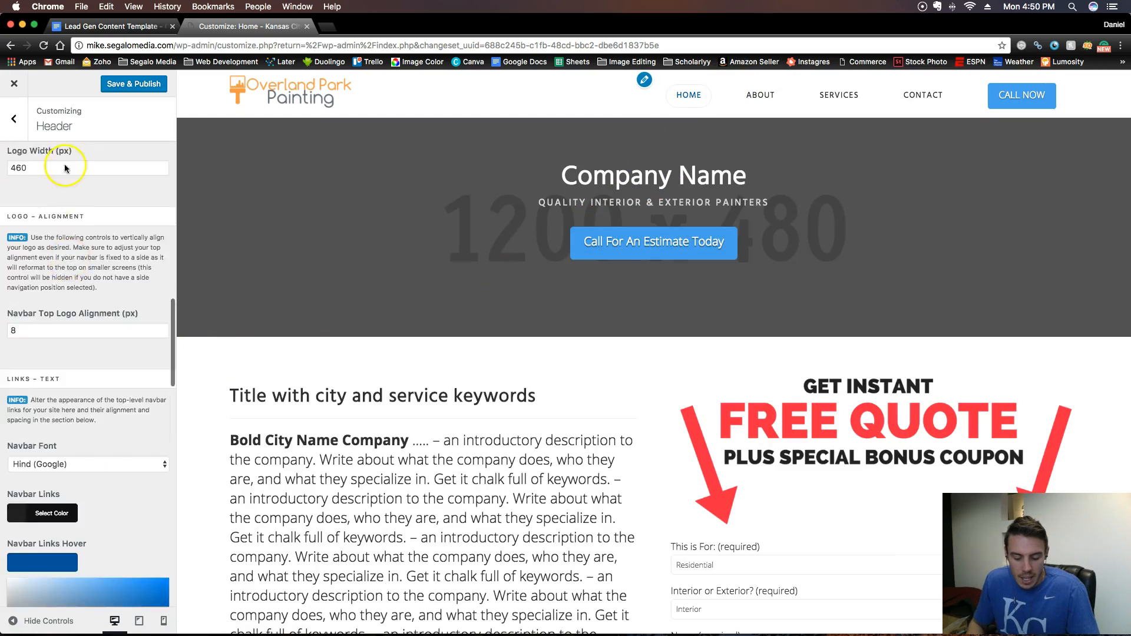
click(13, 117)
click(38, 270)
scroll(67, 293, down, 5)
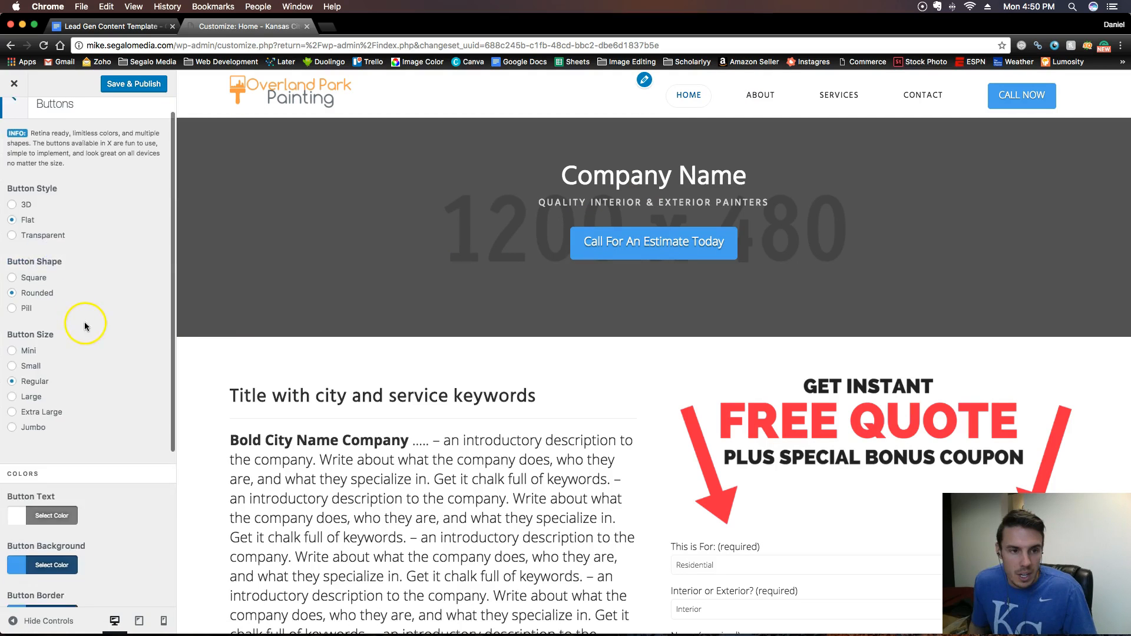
click(67, 334)
scroll(96, 480, down, 1)
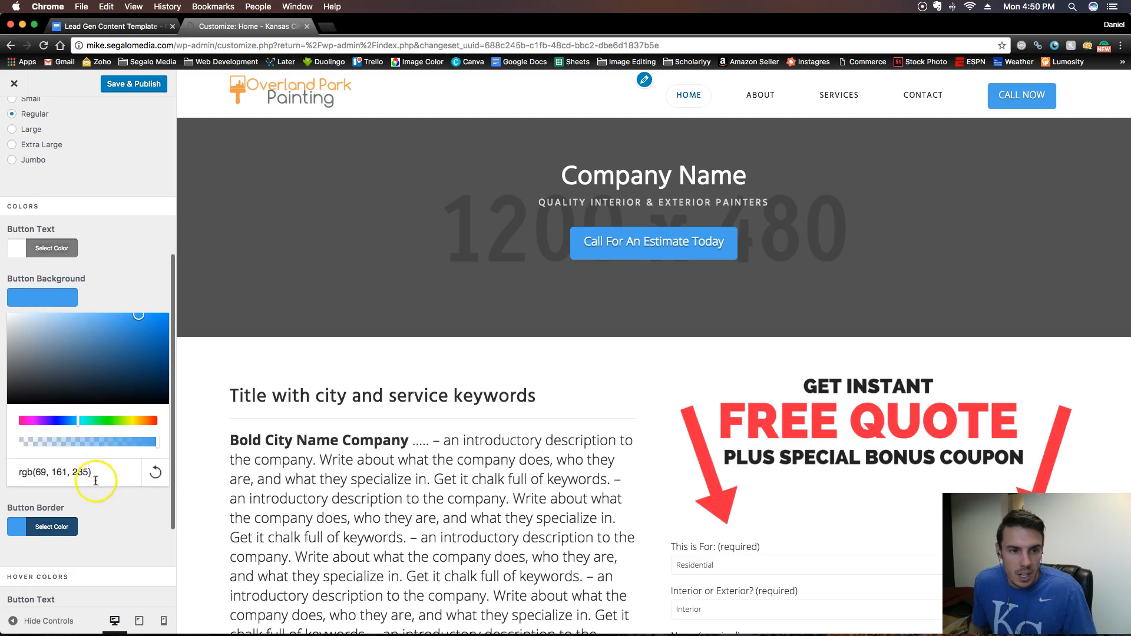
triple_click(93, 474)
key(cmd+c)
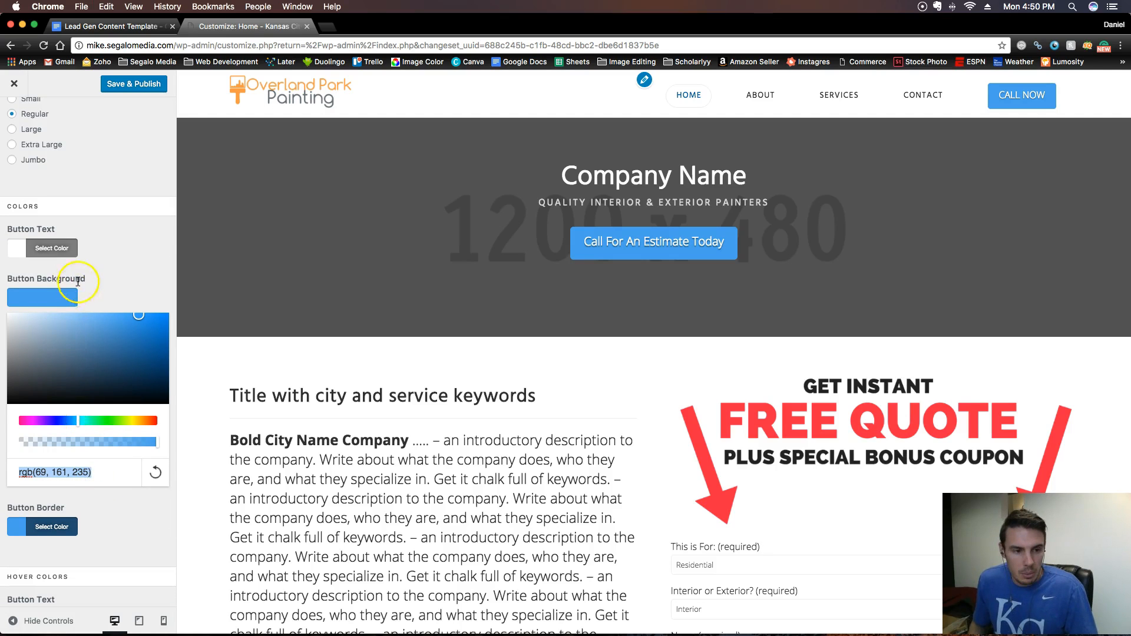
Paste the copied button blue, rgb(69, 161, 235), as the navbar links hover color in the header settings.
scroll(75, 198, up, 8)
click(14, 118)
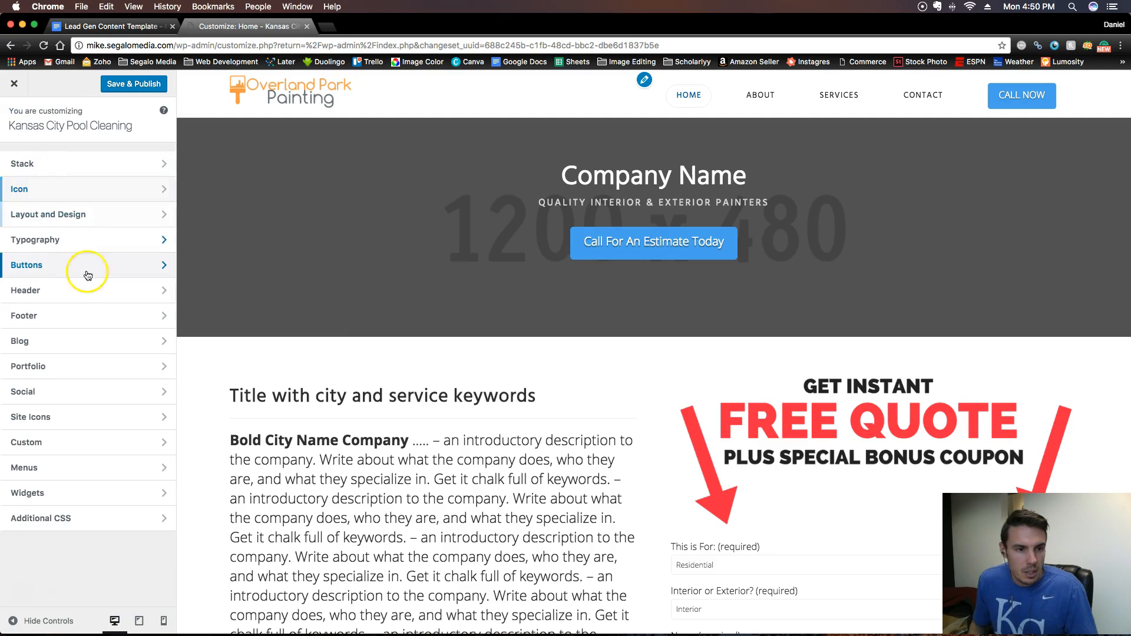
click(85, 291)
scroll(89, 291, down, 15)
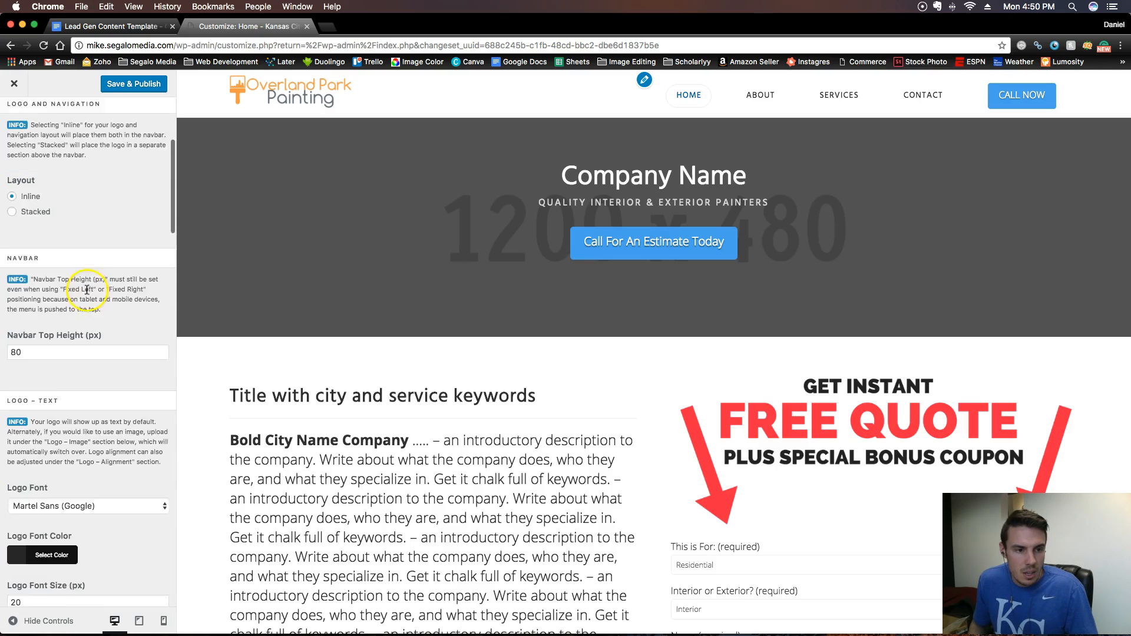
scroll(83, 289, down, 8)
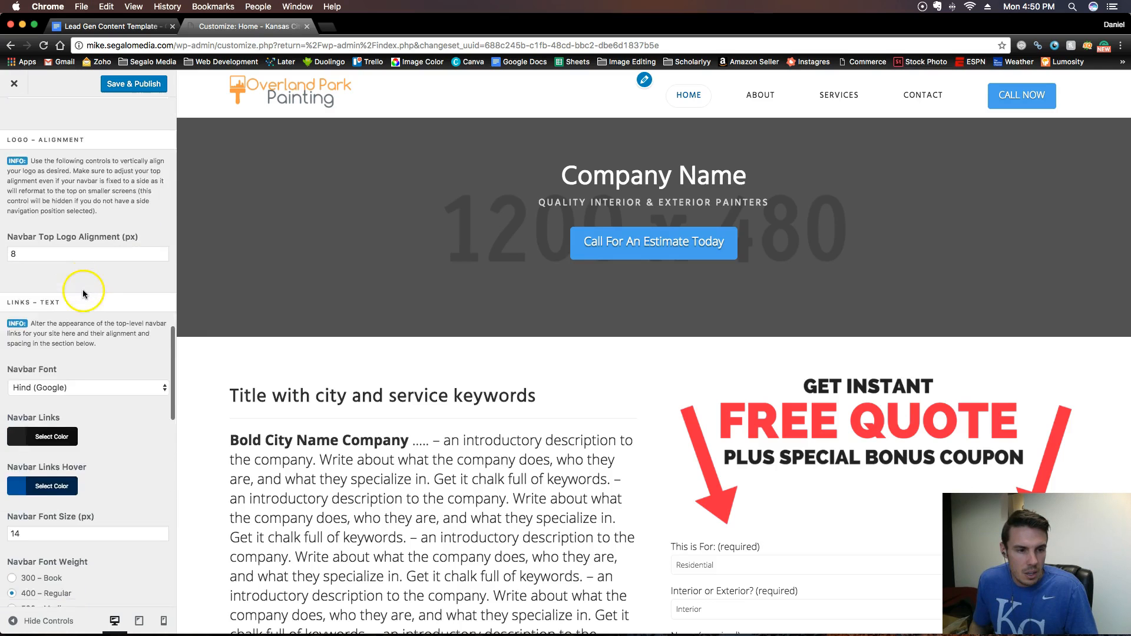
click(61, 273)
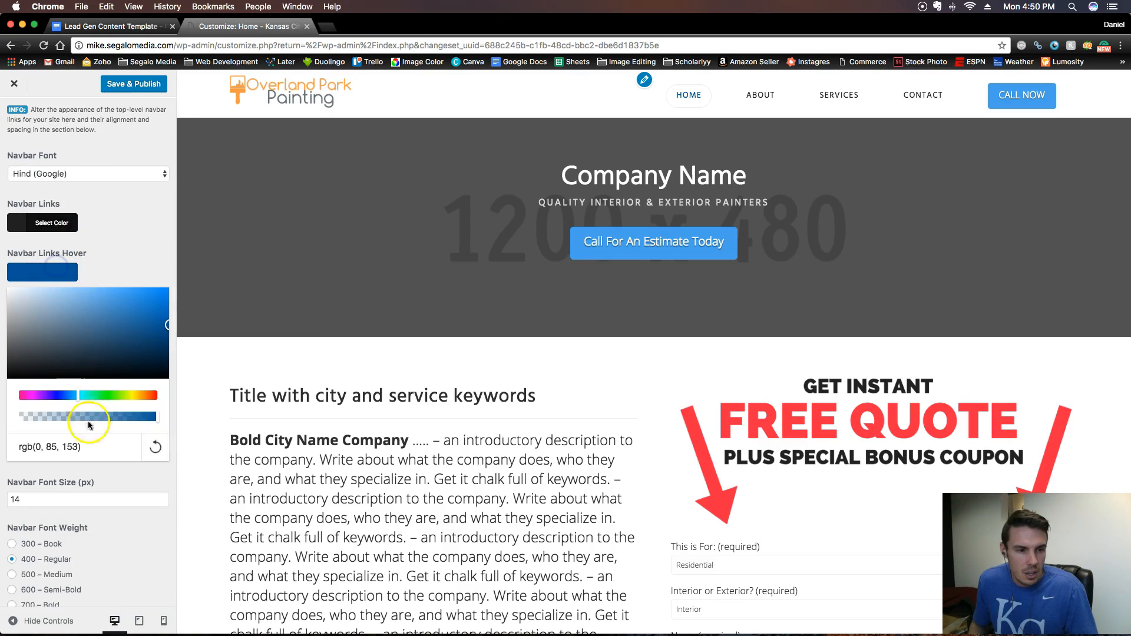
key(cmd+v)
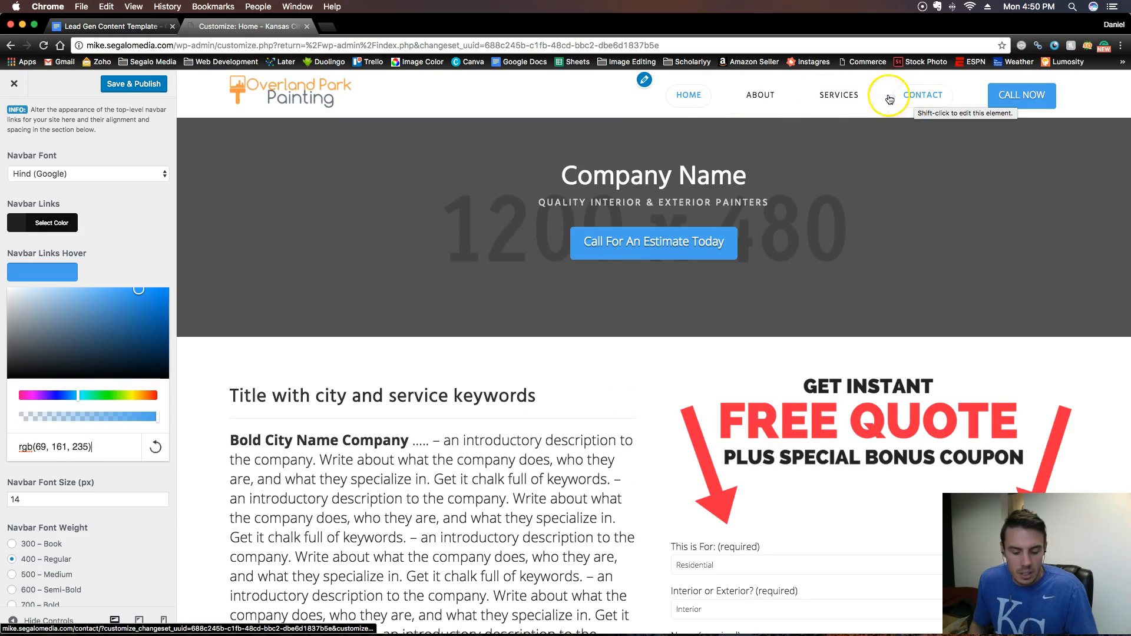
Review the remaining navbar options in the header settings and check the home page preview down to its footer links.
scroll(147, 449, down, 5)
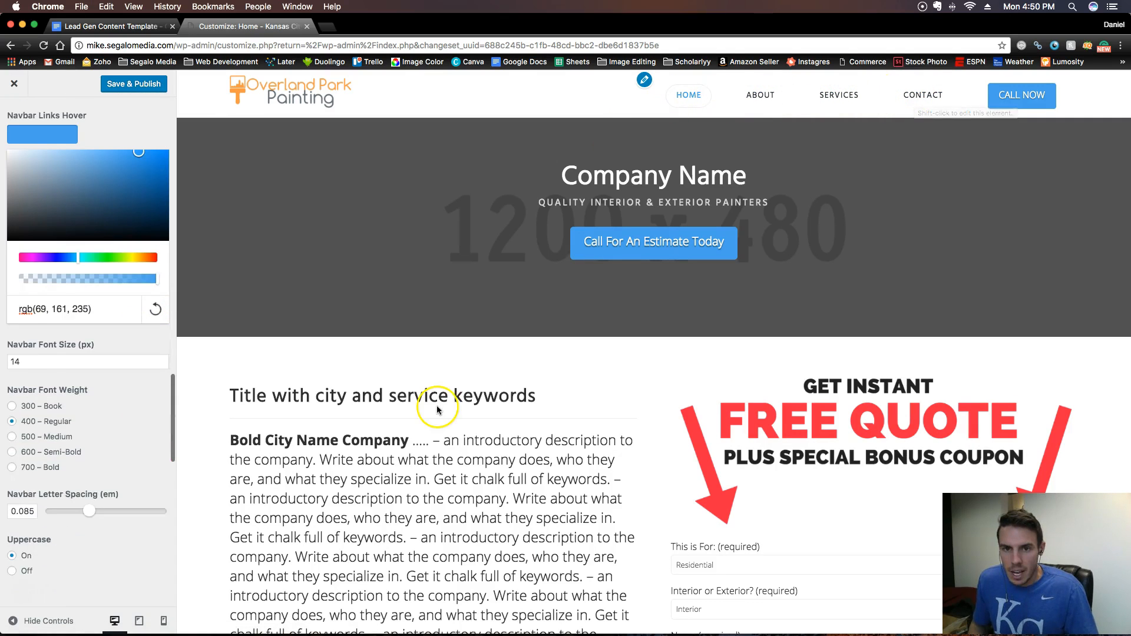
scroll(438, 404, down, 1)
click(527, 386)
scroll(524, 386, down, 15)
scroll(522, 387, down, 10)
click(639, 412)
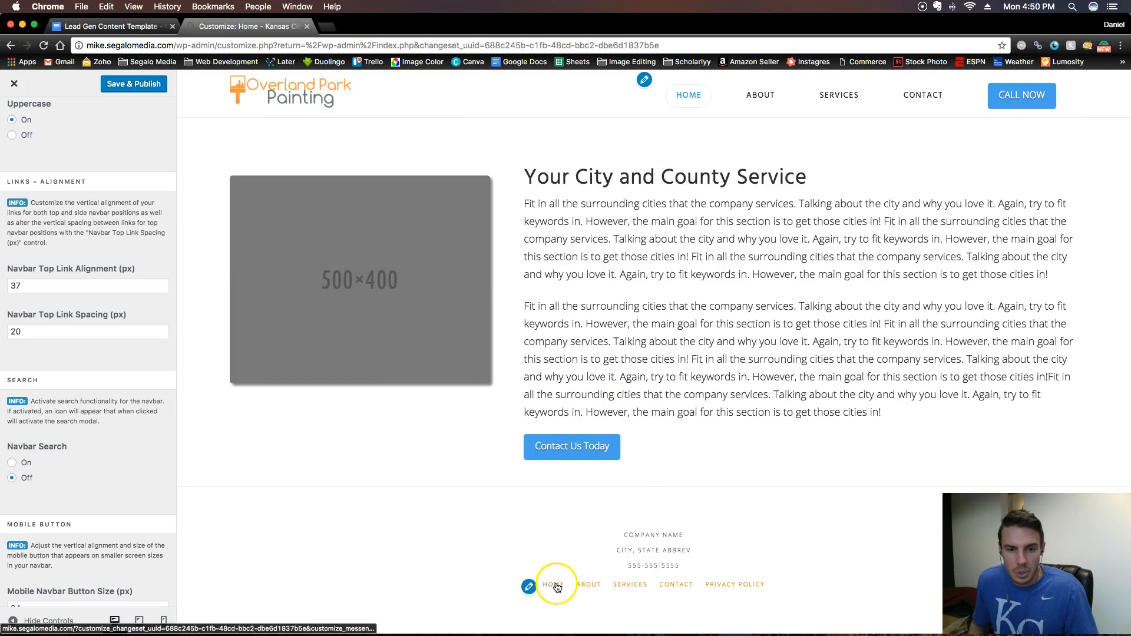
scroll(353, 413, up, 15)
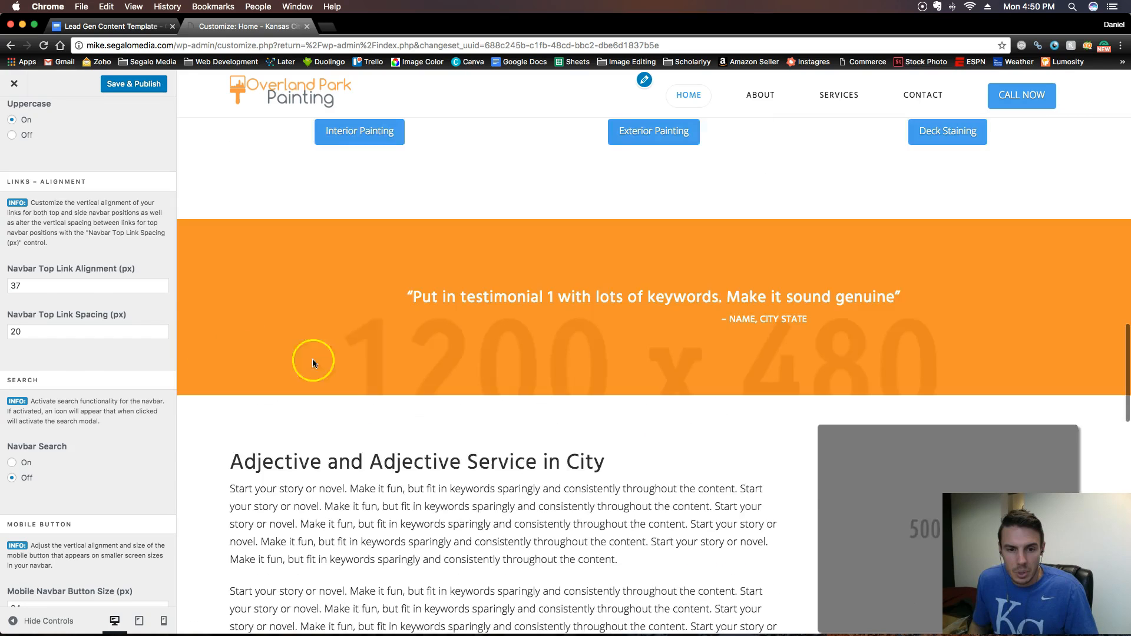
scroll(143, 326, up, 10)
scroll(565, 258, up, 10)
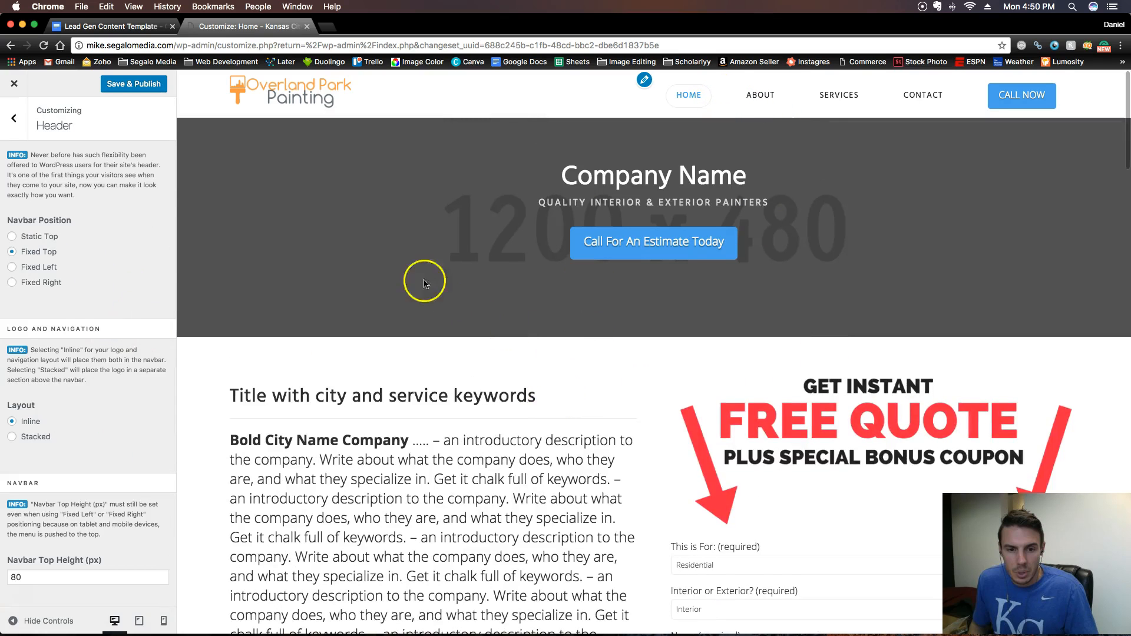
Examine the header settings for logo text, logo image, logo alignment and navbar link styling.
scroll(94, 354, down, 15)
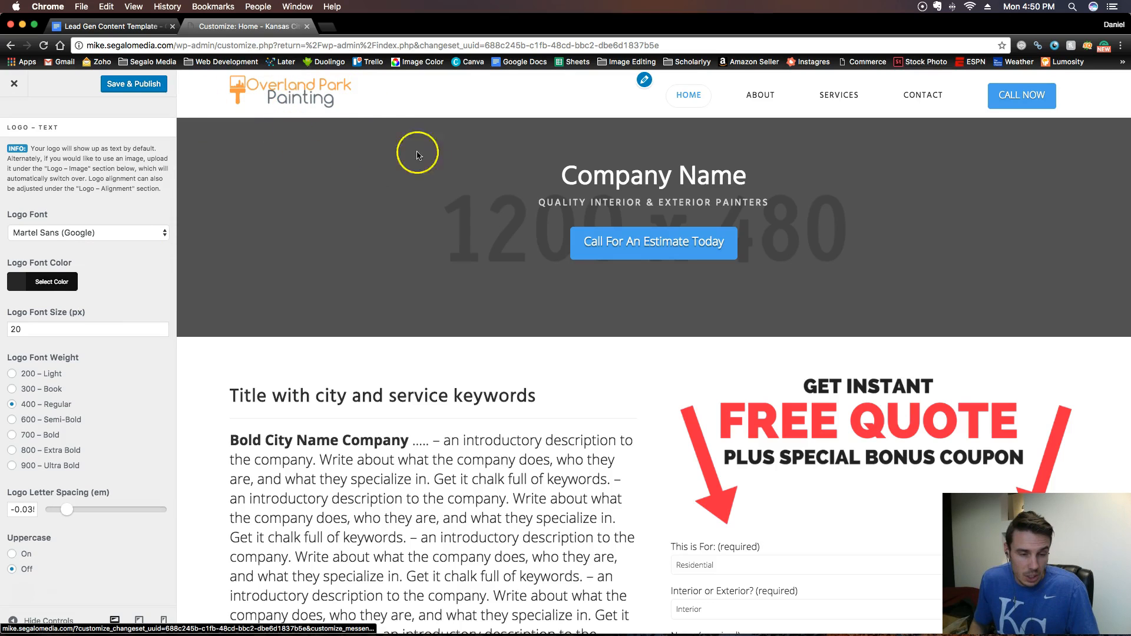
scroll(143, 273, down, 10)
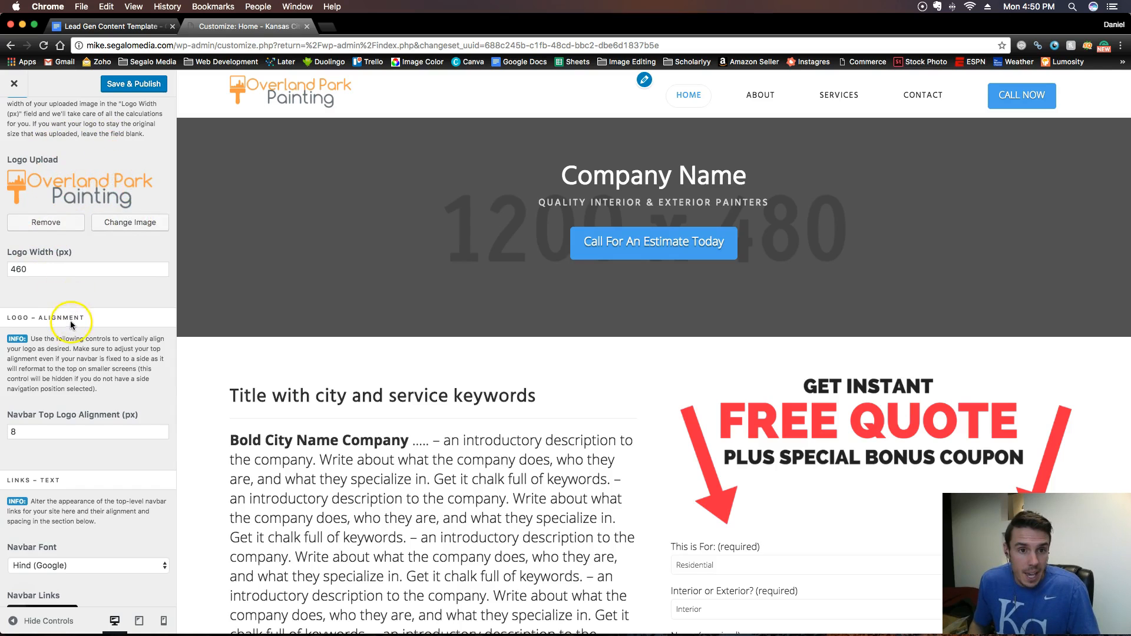
scroll(70, 321, down, 10)
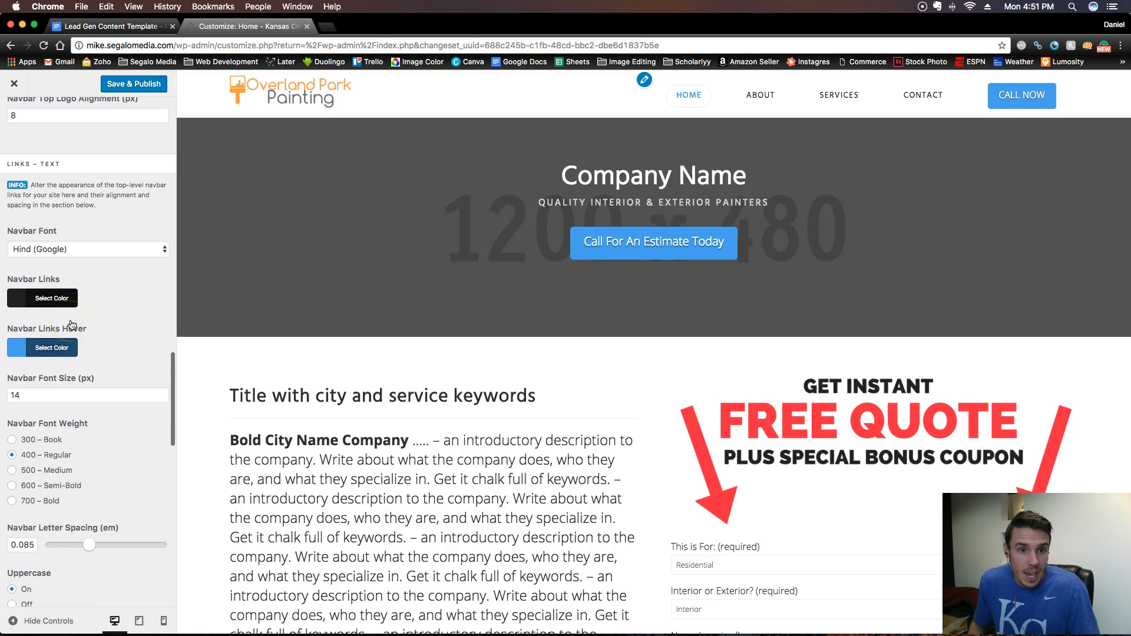
scroll(72, 324, up, 11)
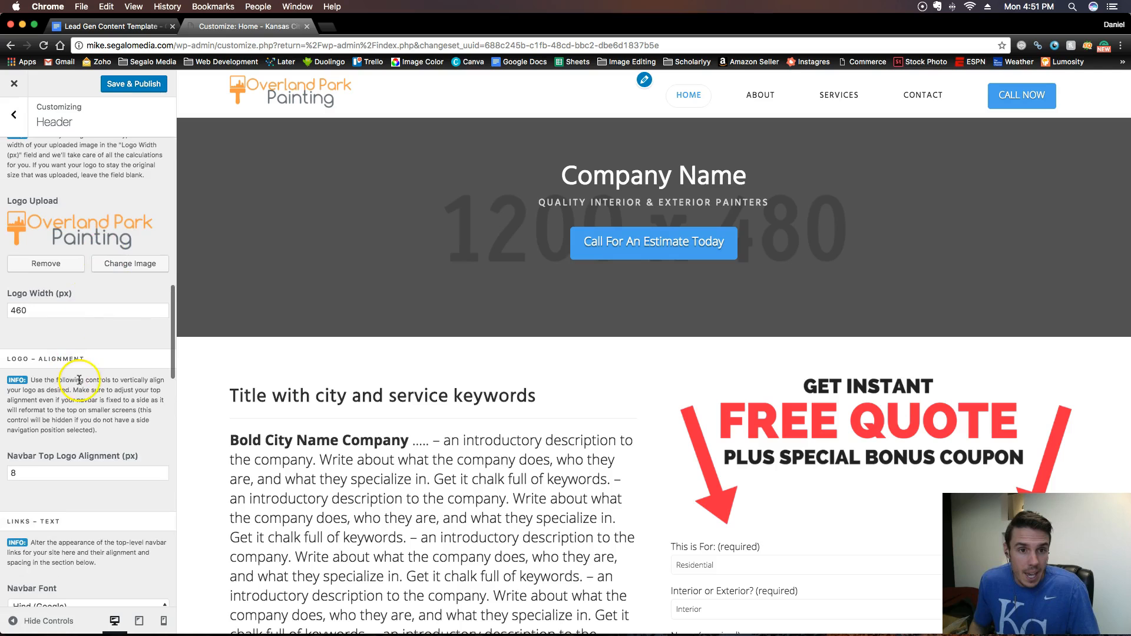
scroll(79, 380, down, 3)
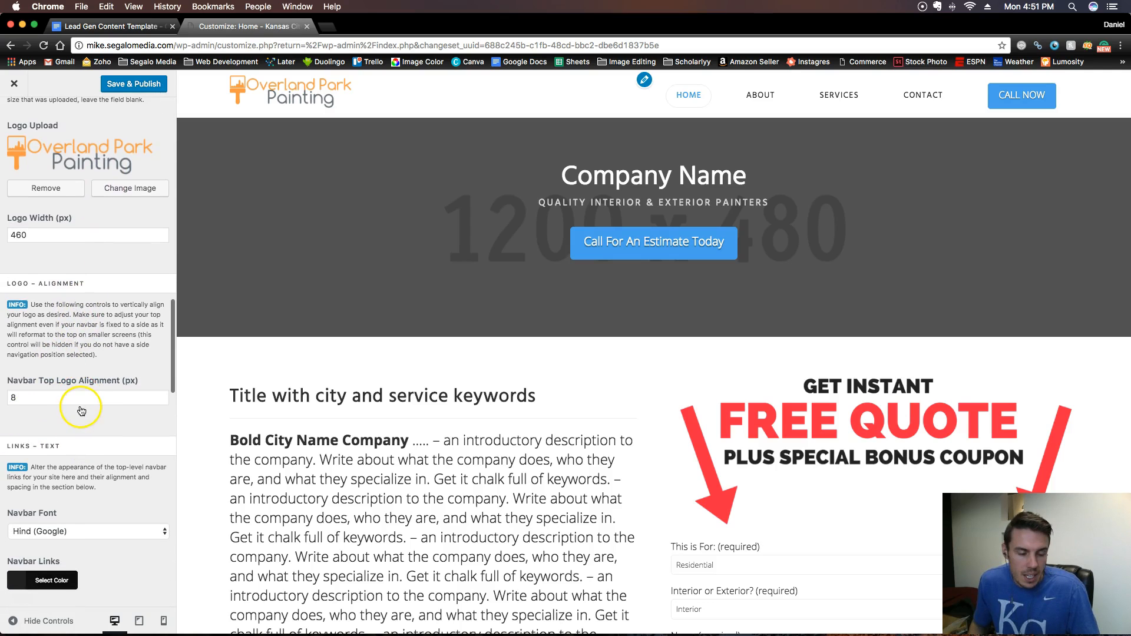
scroll(81, 411, down, 15)
scroll(85, 405, up, 20)
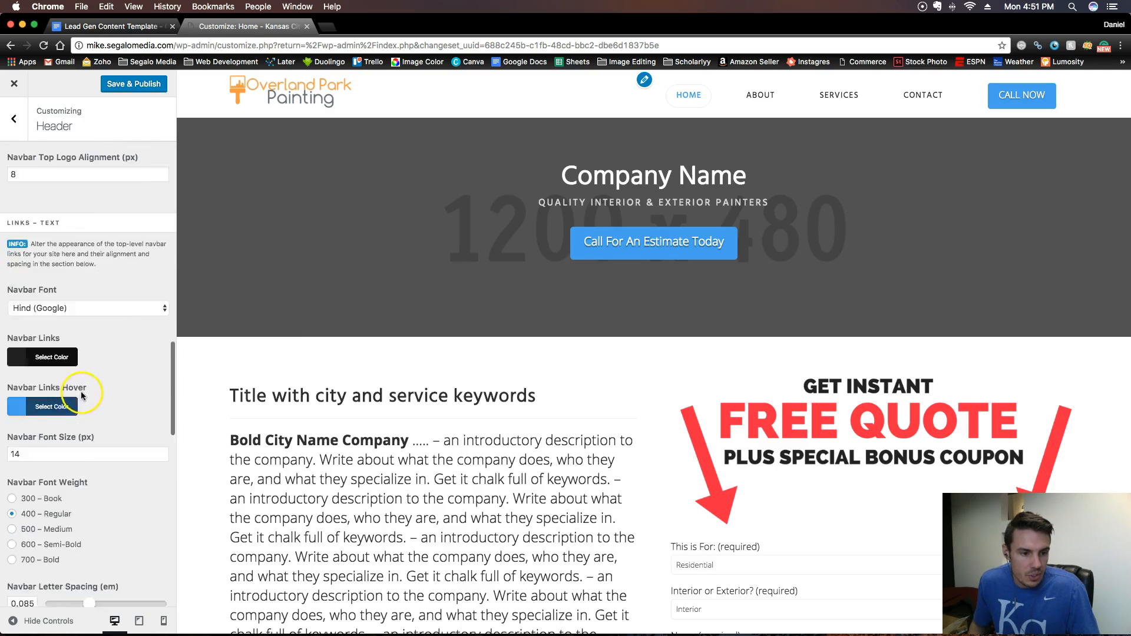
Examine the footer settings and compare the footer content markup with the company details in the previewed page's footer.
click(16, 125)
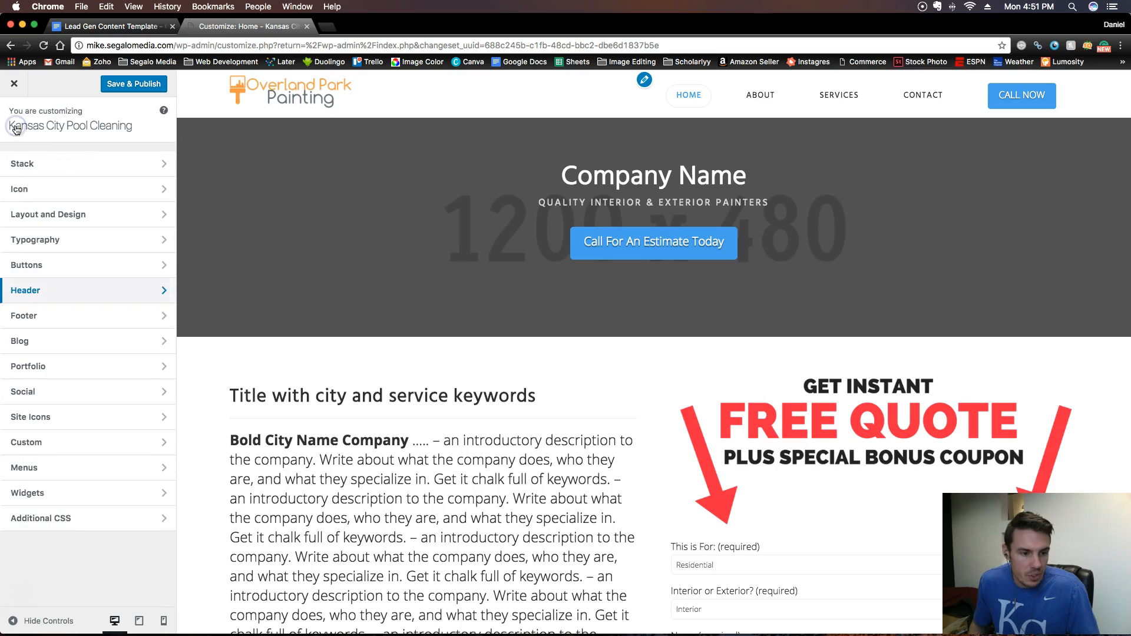
click(99, 312)
scroll(96, 396, down, 5)
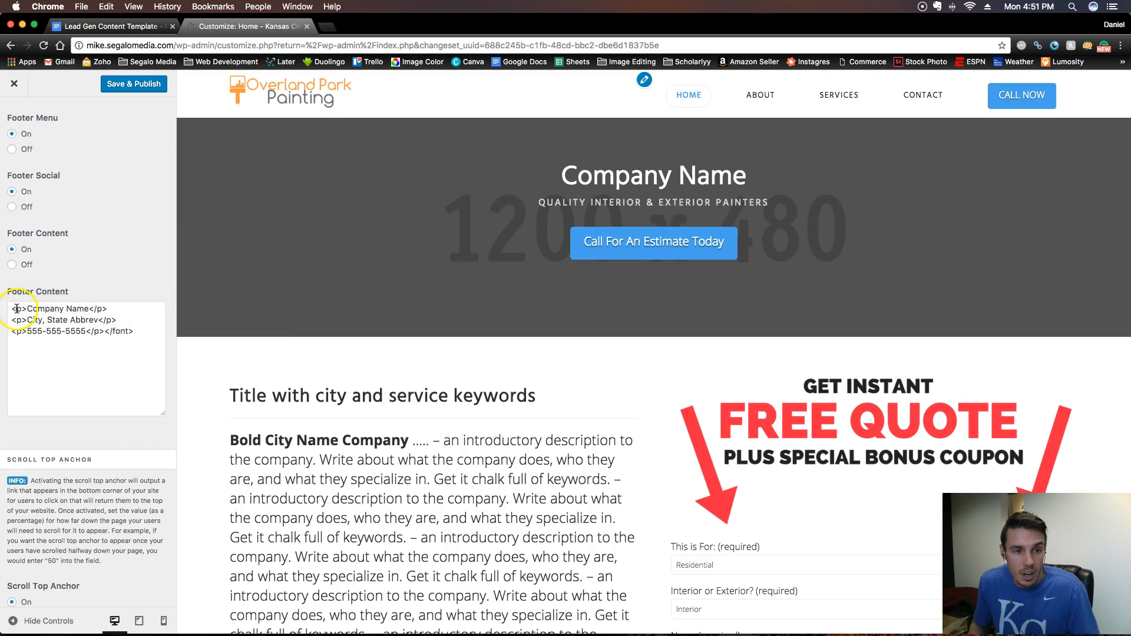
drag(19, 308, 52, 319)
drag(133, 331, 35, 306)
scroll(423, 406, down, 20)
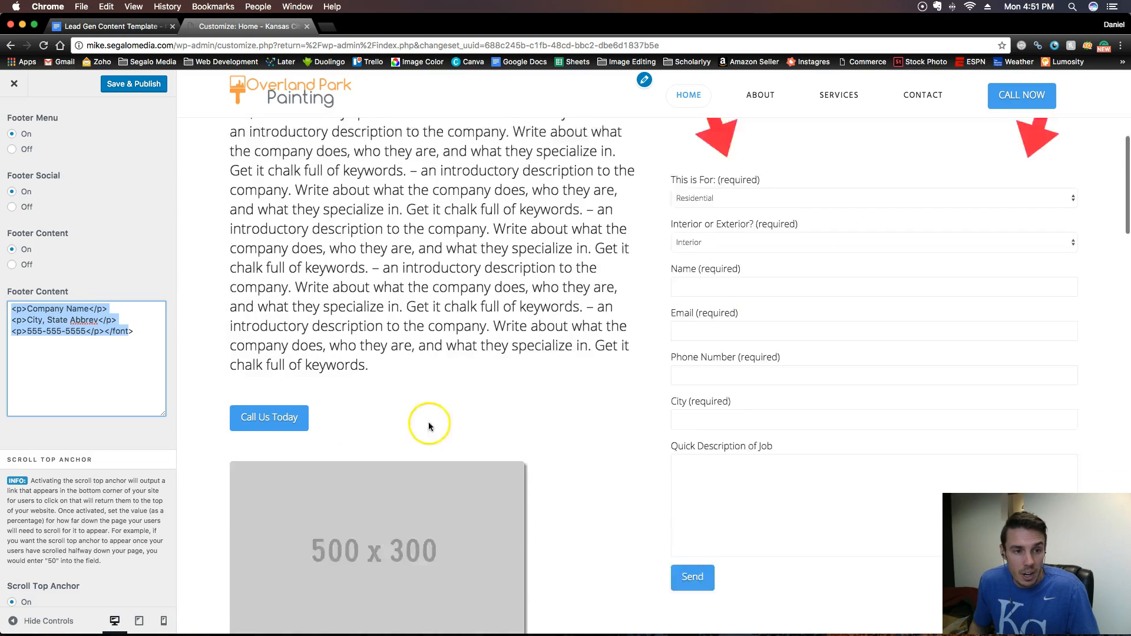
scroll(527, 481, down, 3)
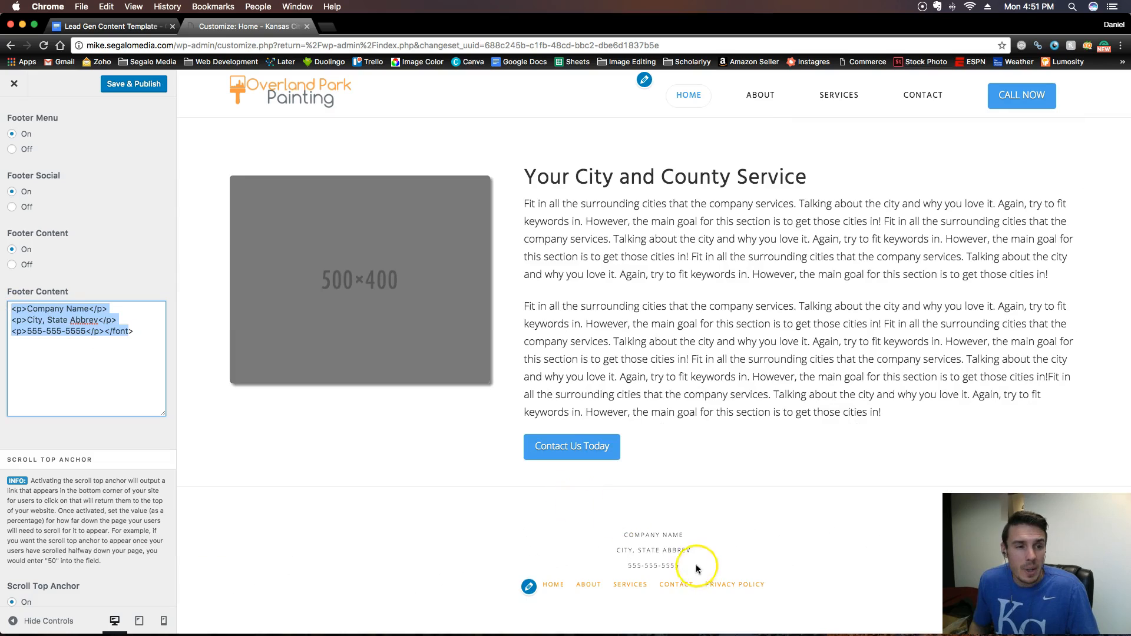
drag(701, 567, 618, 534)
click(636, 528)
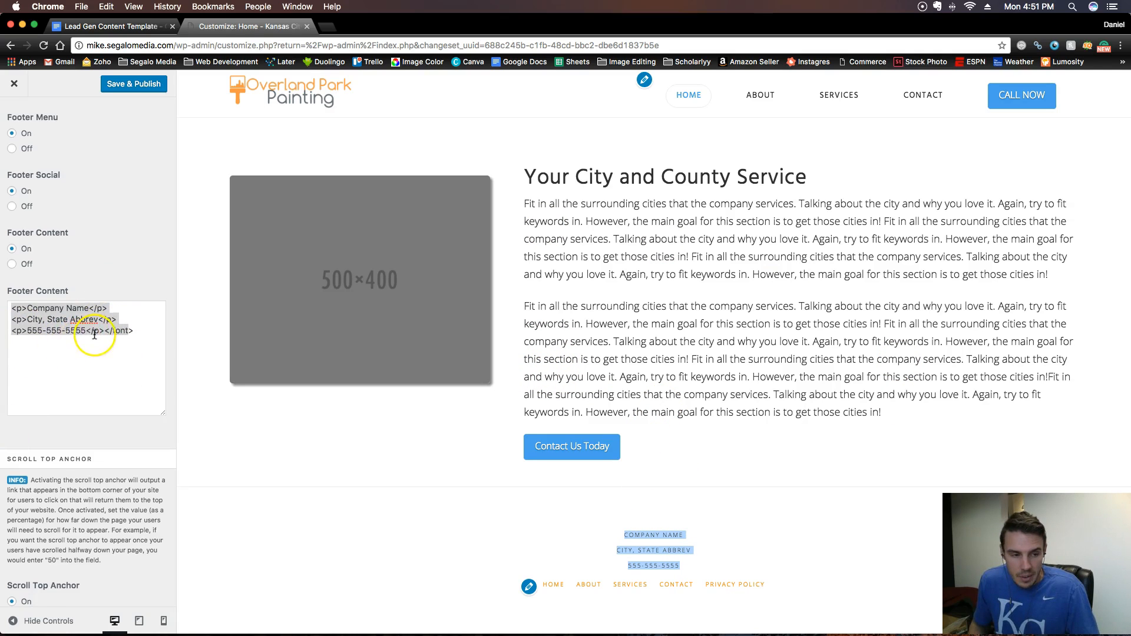
scroll(82, 353, down, 3)
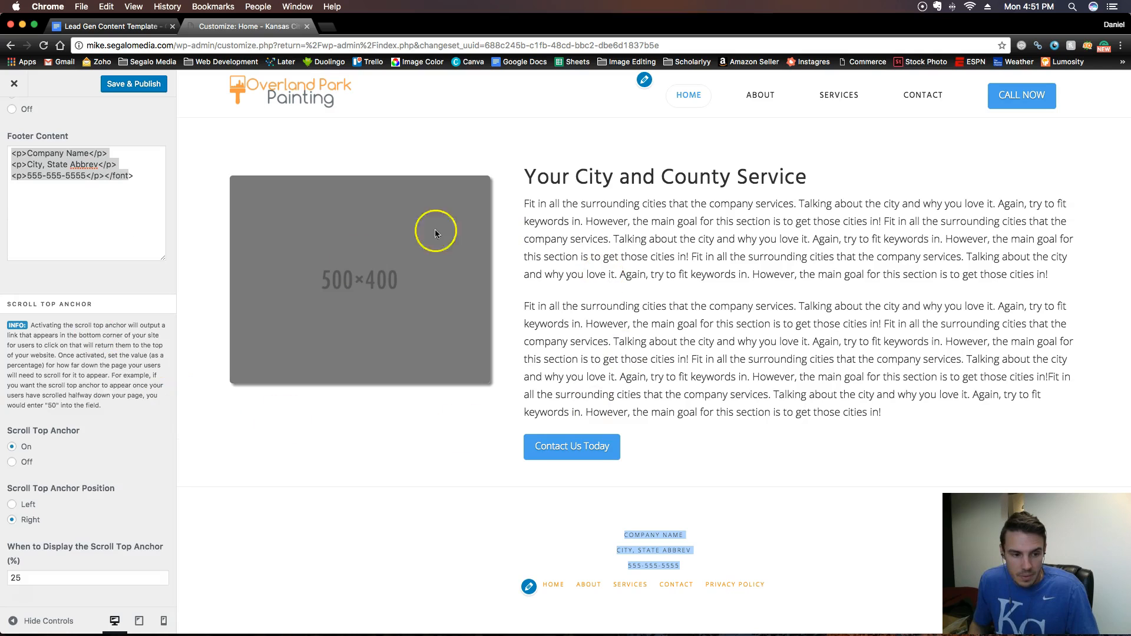
scroll(76, 462, up, 8)
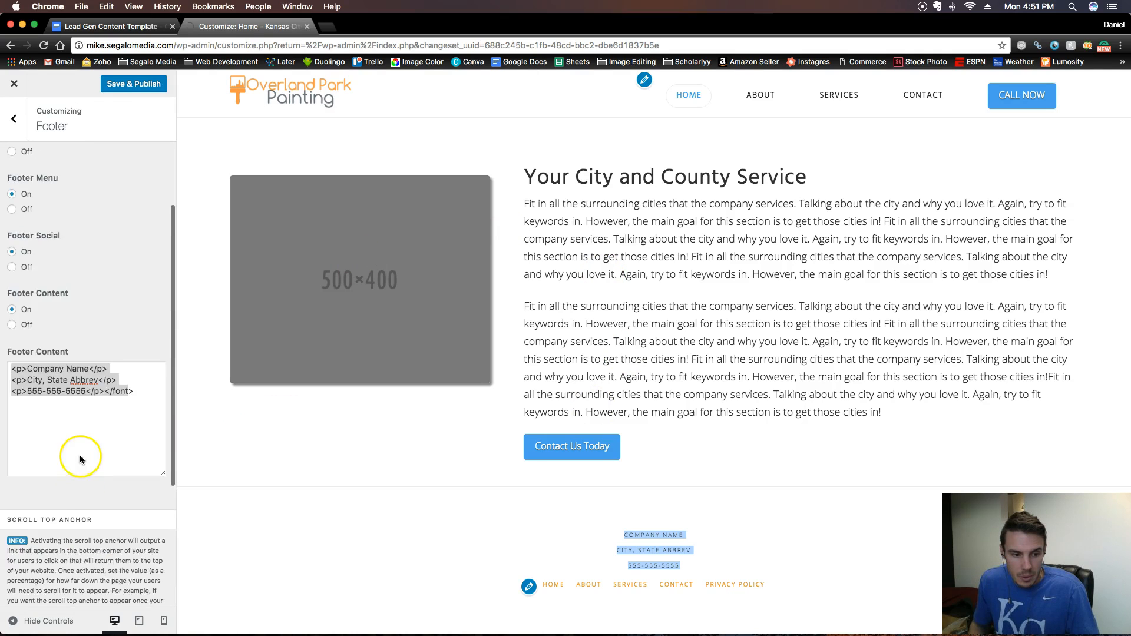
click(19, 136)
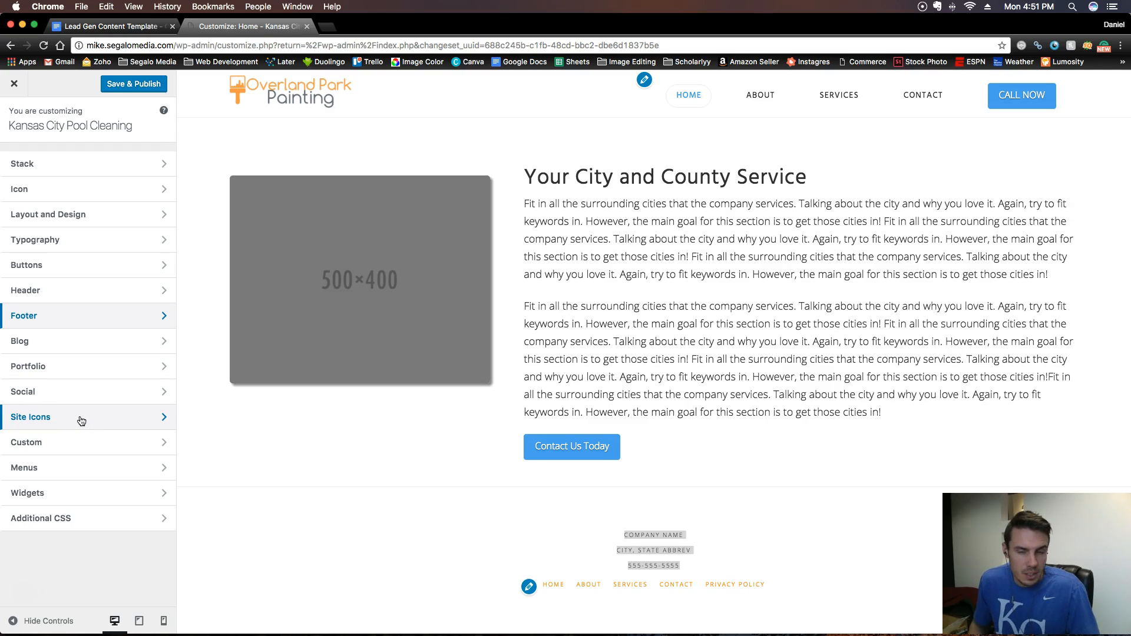
Add the About page as an extra item to the Header Menu.
click(52, 467)
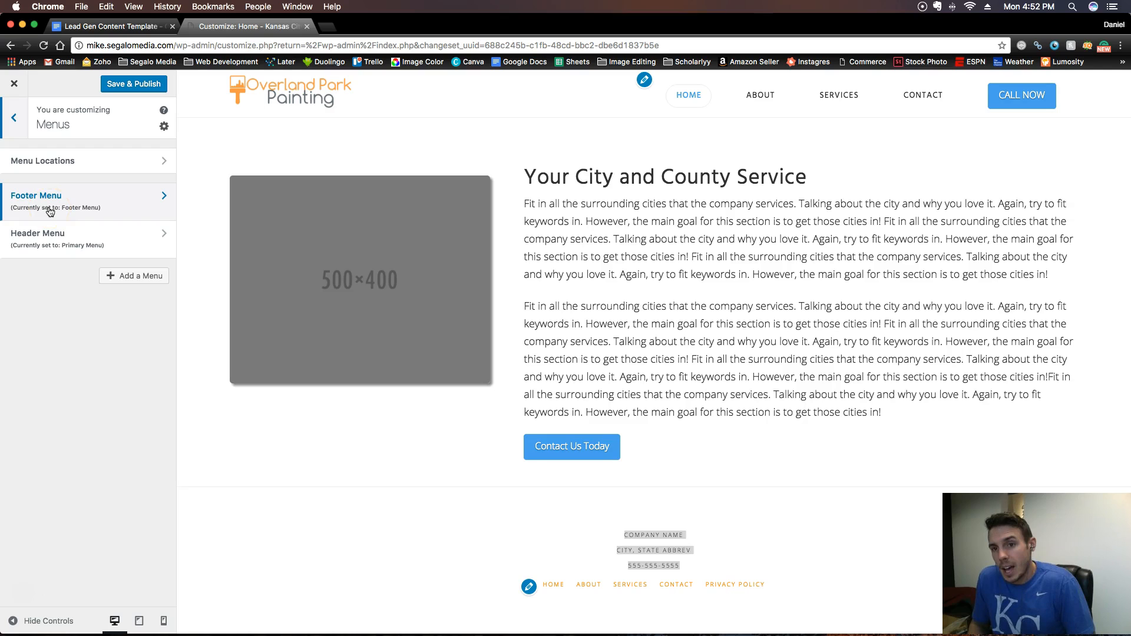
click(58, 250)
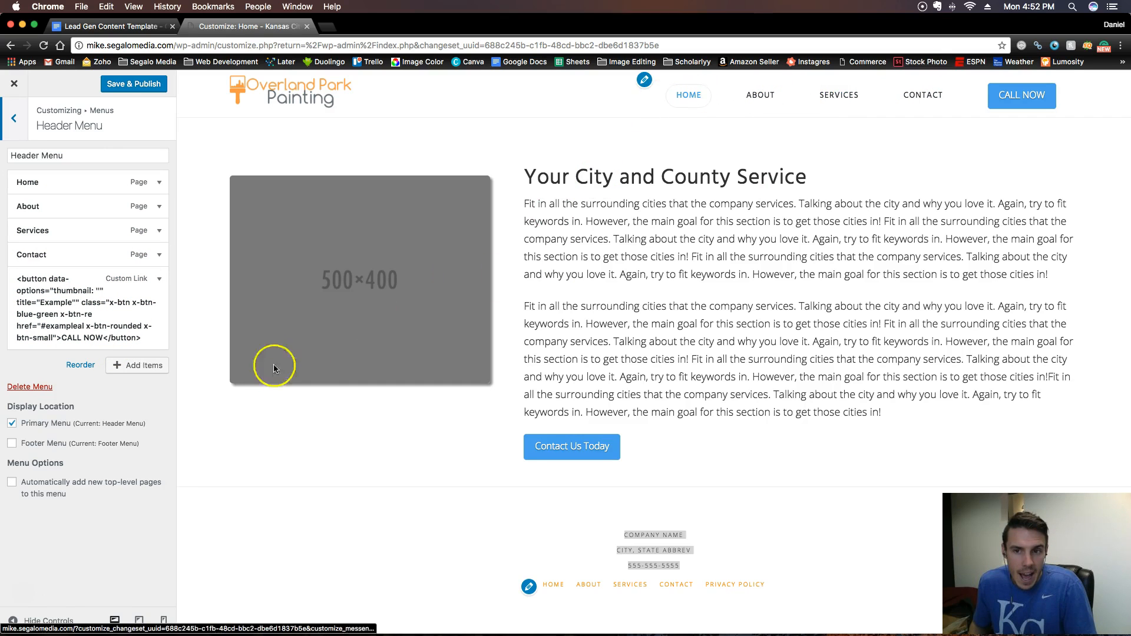
click(138, 365)
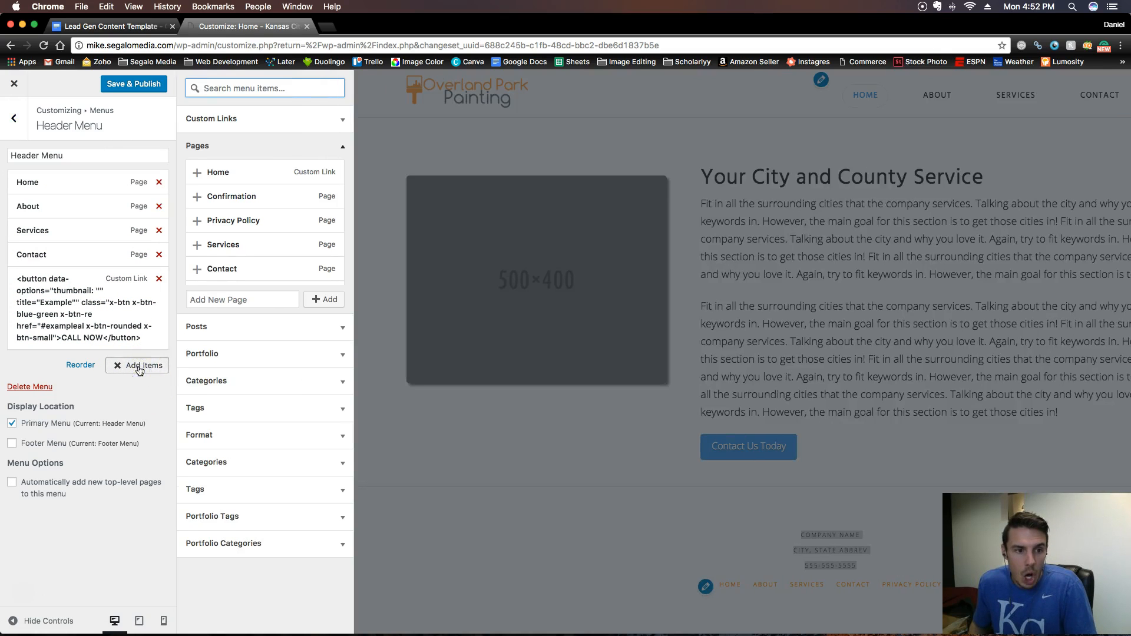
scroll(266, 223, down, 2)
scroll(265, 220, up, 3)
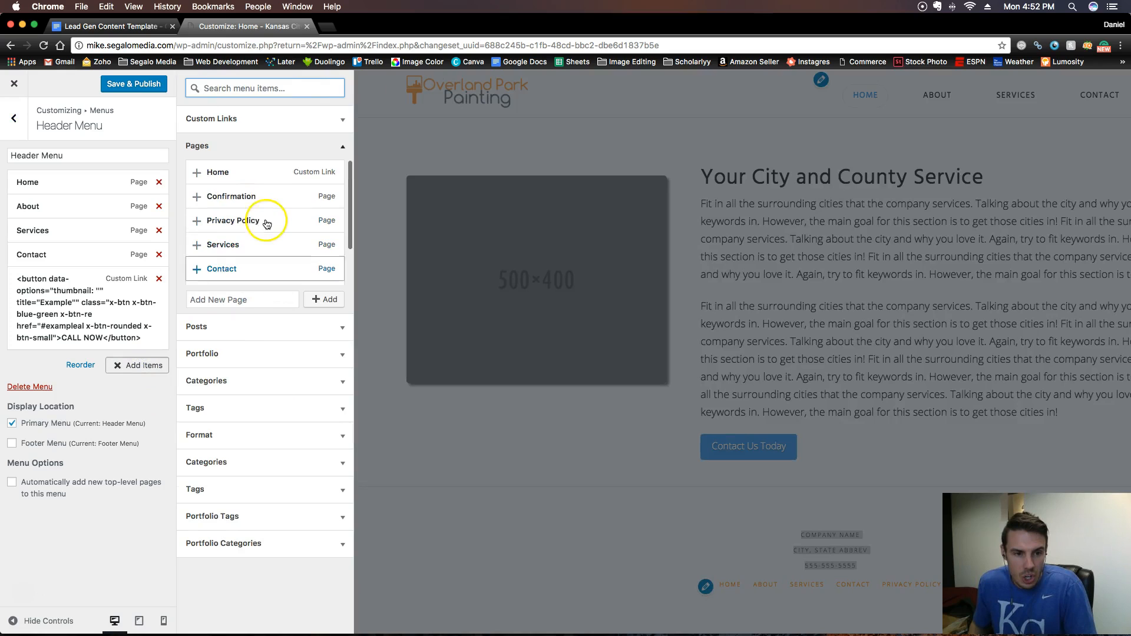
scroll(247, 235, down, 2)
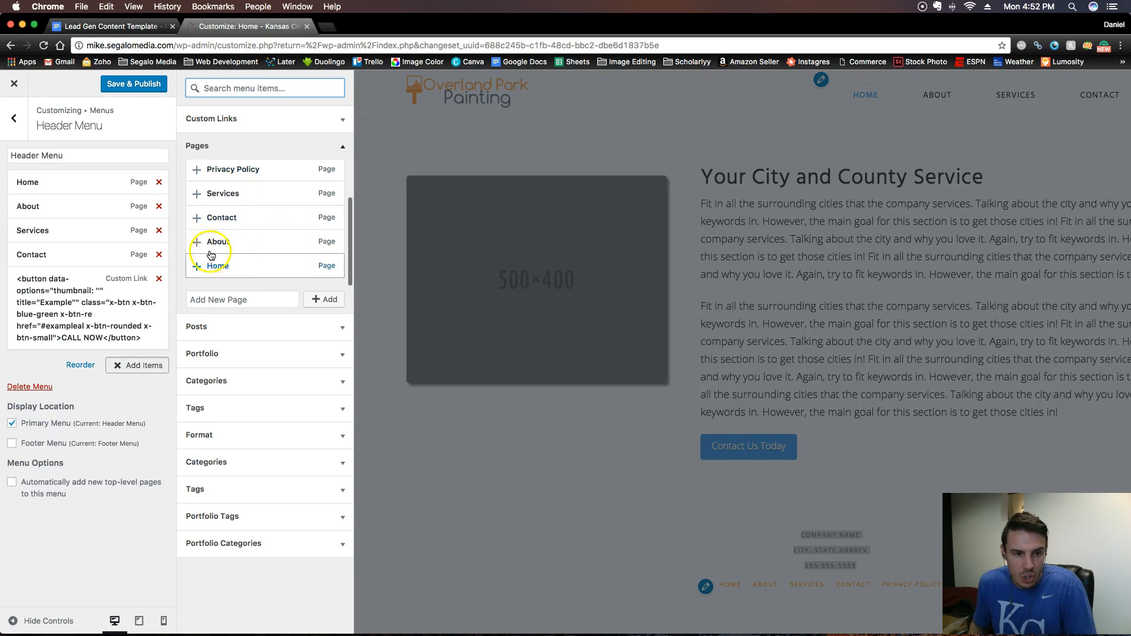
click(197, 242)
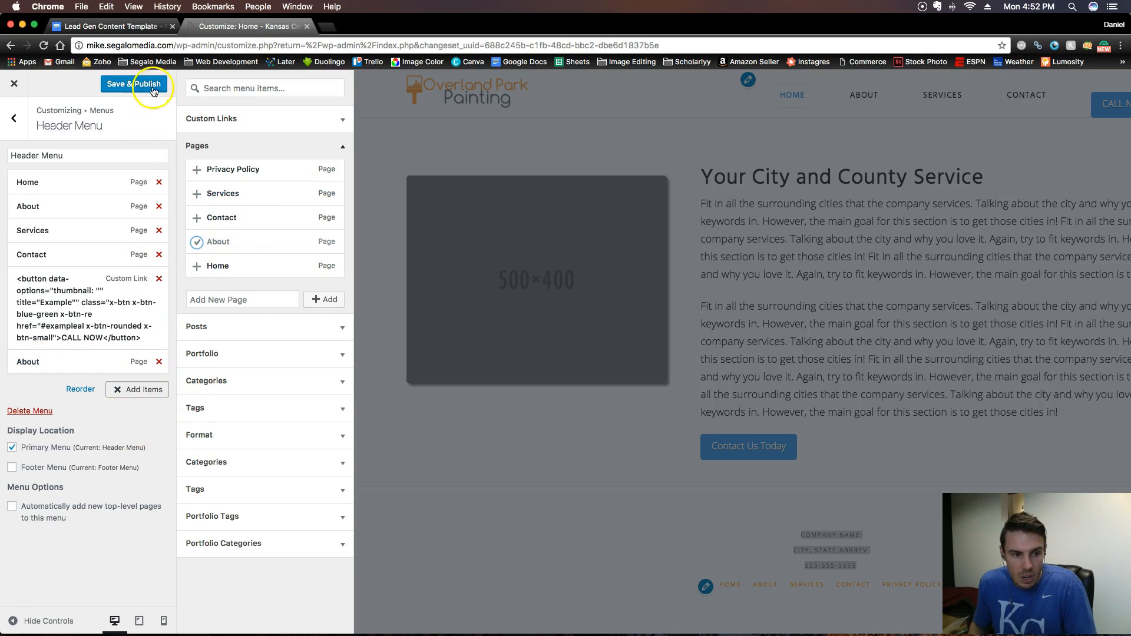
click(132, 393)
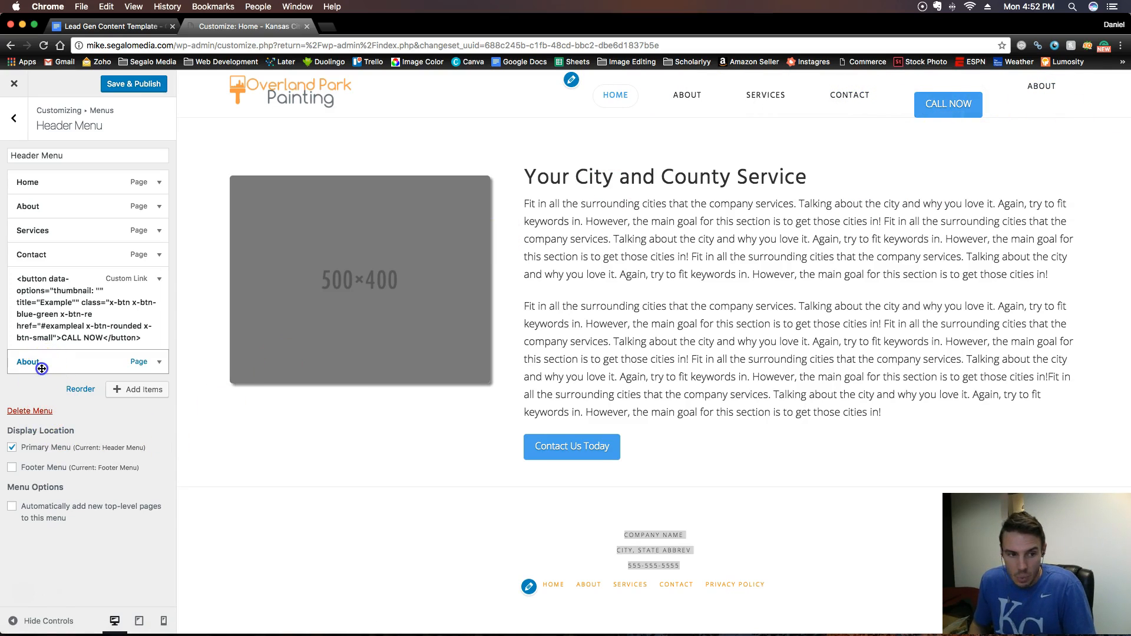
Reorder the Header Menu so the extra About item sits between Contact and the CALL NOW button, also trying the reverse order.
drag(42, 365, 42, 287)
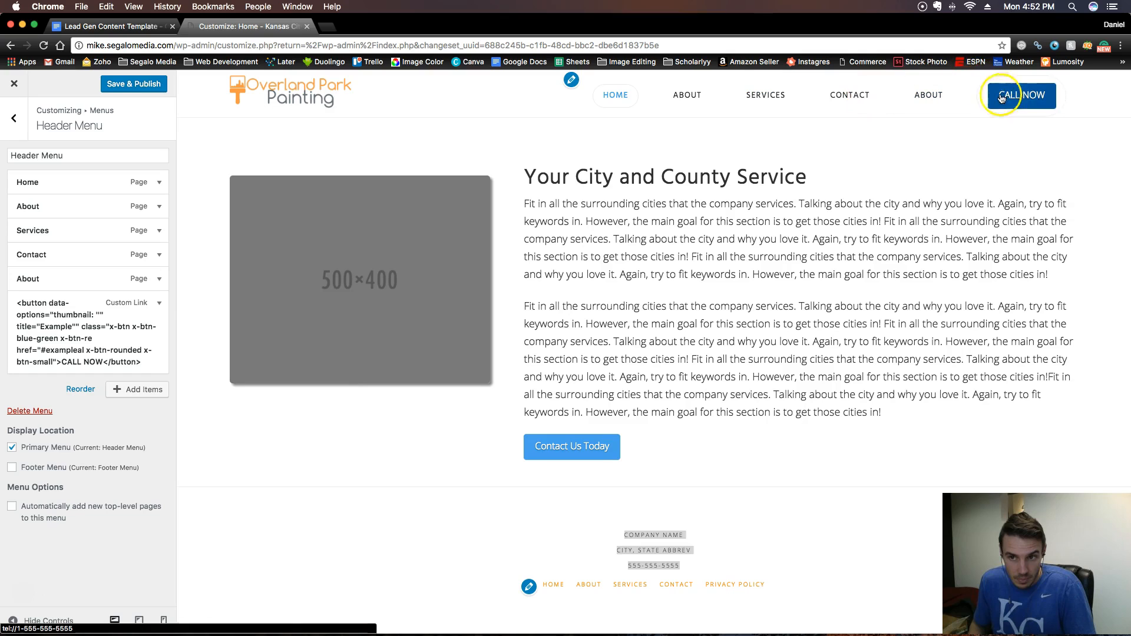
drag(137, 335, 52, 369)
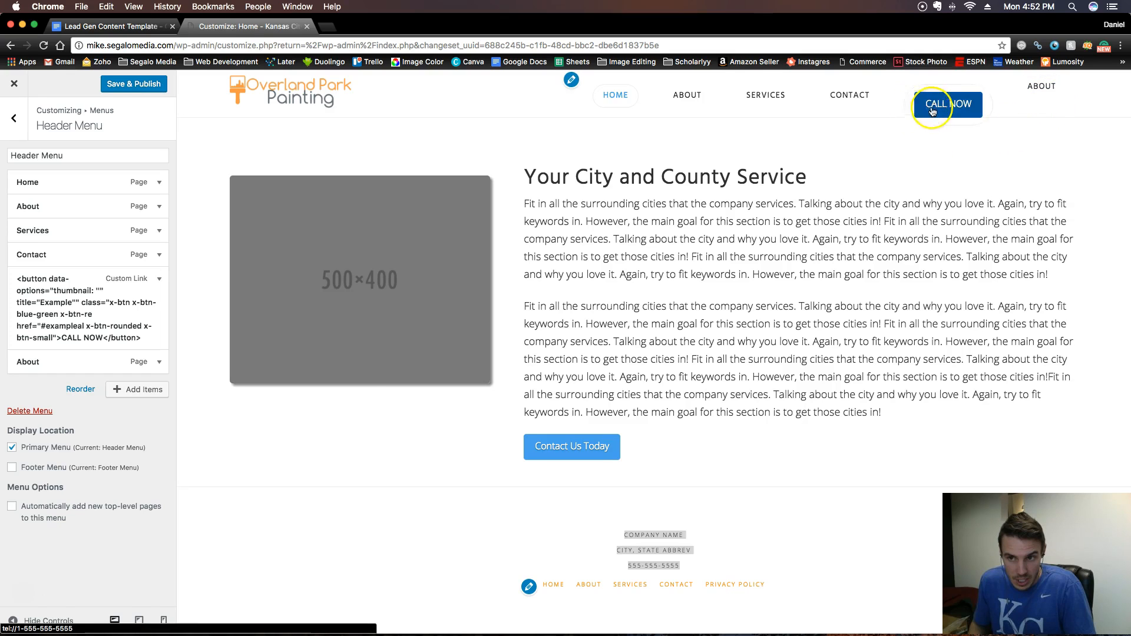
drag(65, 361, 61, 304)
drag(39, 361, 37, 282)
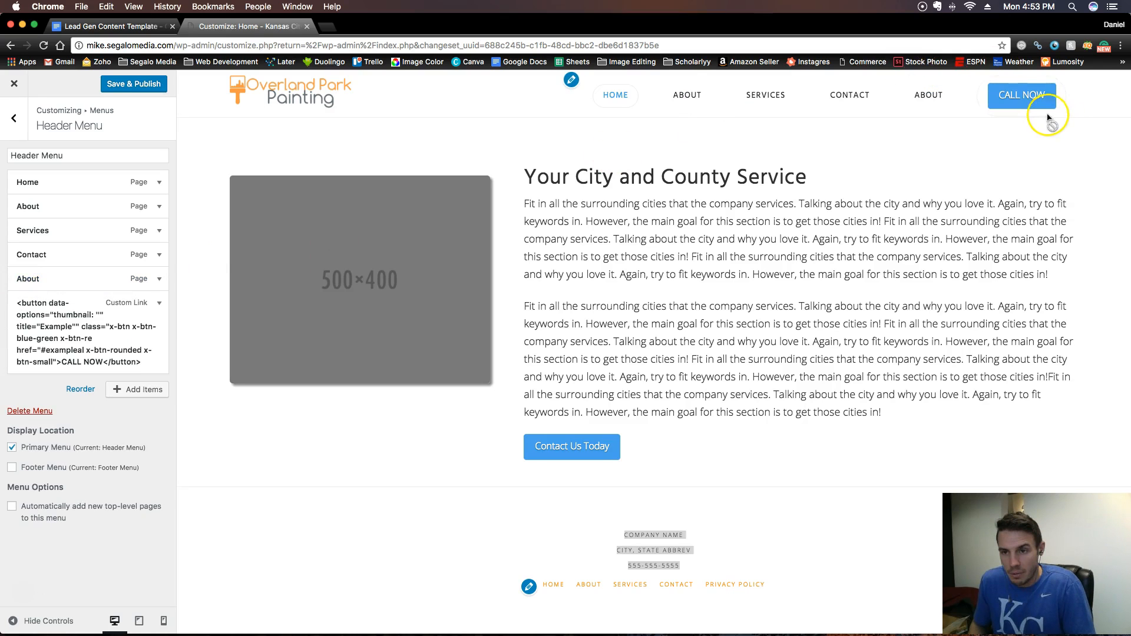
Remove the extra About item located between Contact and the CALL NOW button from the Header Menu.
click(159, 278)
scroll(88, 478, down, 2)
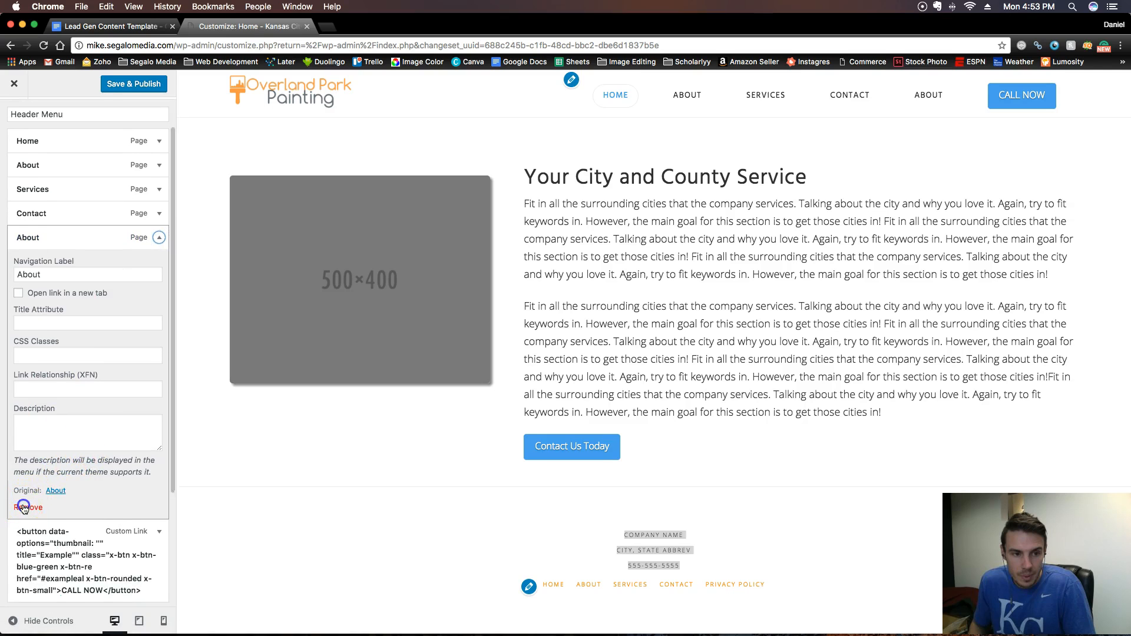
click(26, 507)
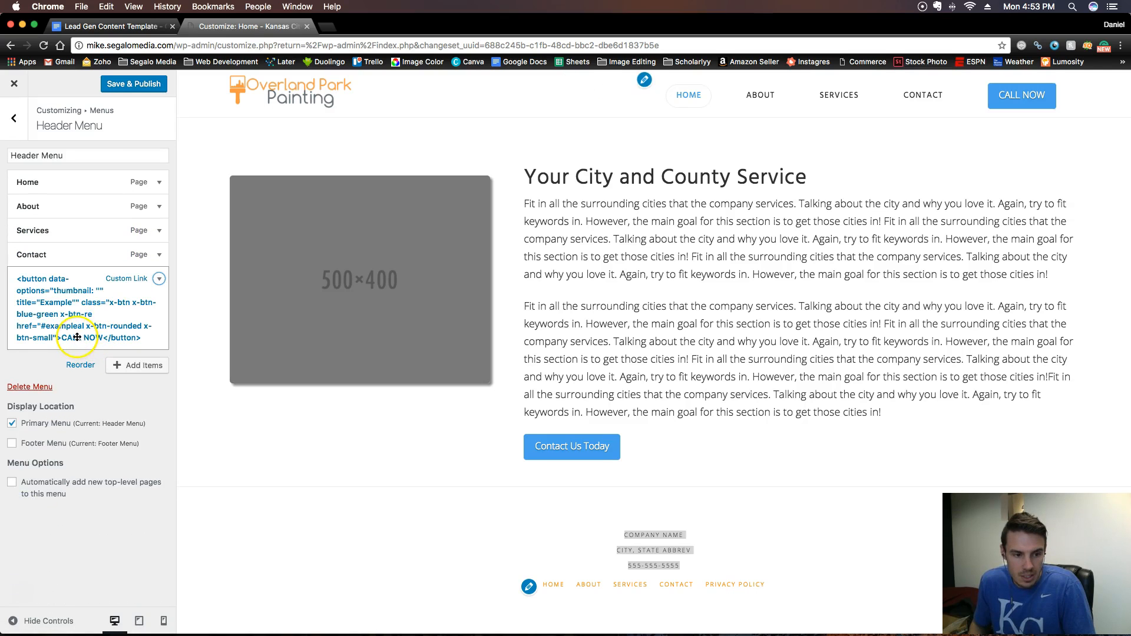
Leave the menu settings and save and publish the customizer changes.
click(15, 131)
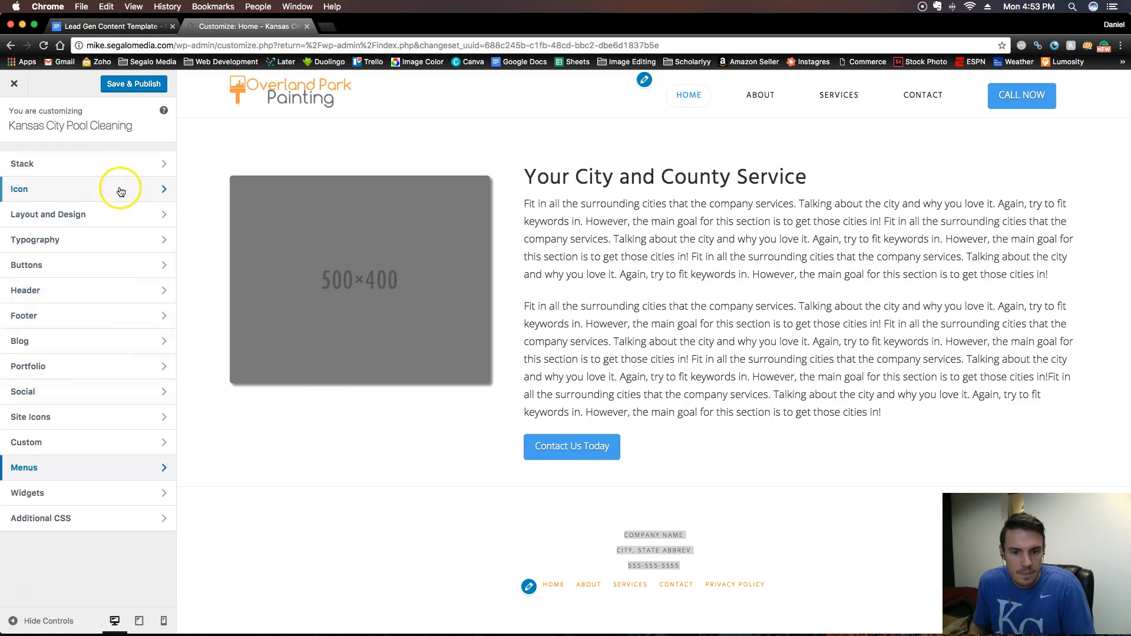
click(130, 85)
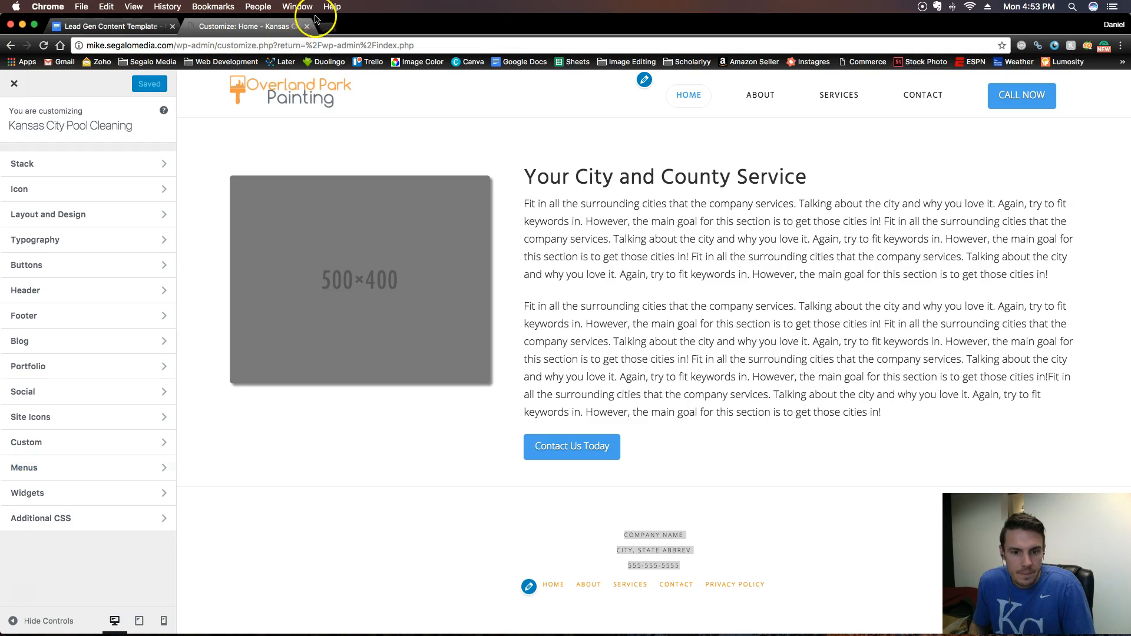
Copy the site's domain from the customizer's address and open the live home page in a new browser tab.
click(184, 48)
drag(185, 48, 75, 47)
key(super+c)
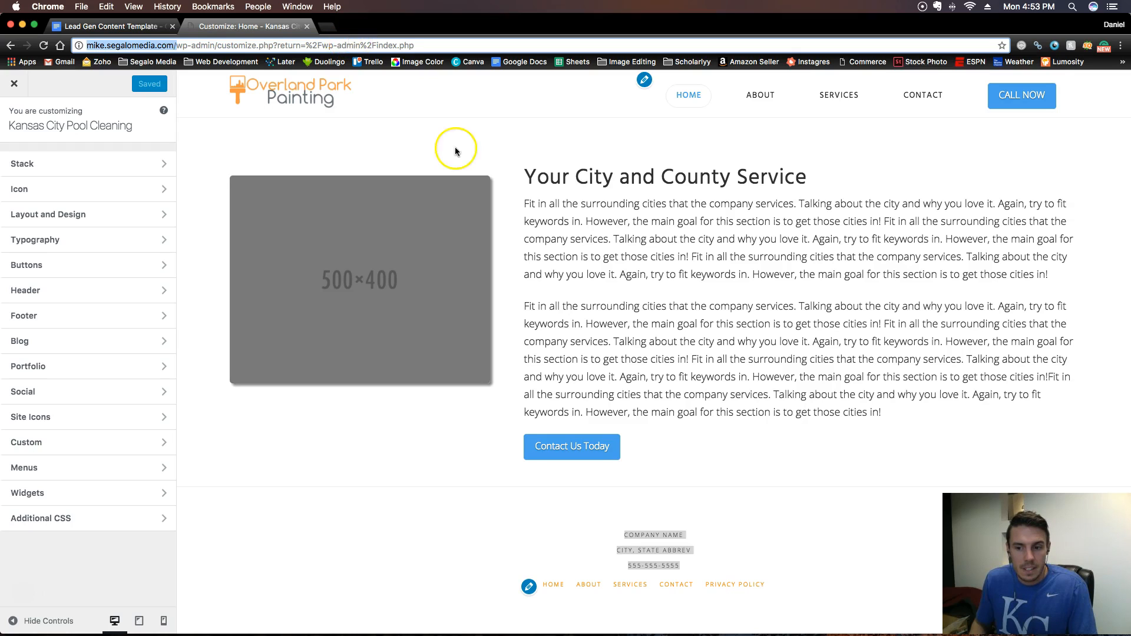
key(super+t)
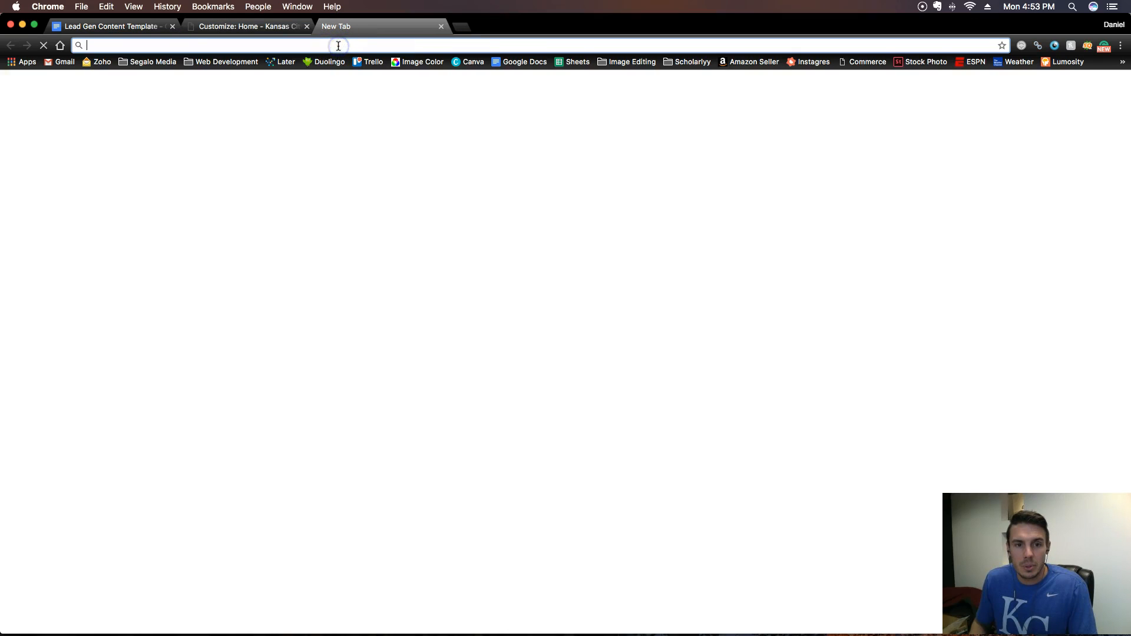
key(super+v)
key(Return)
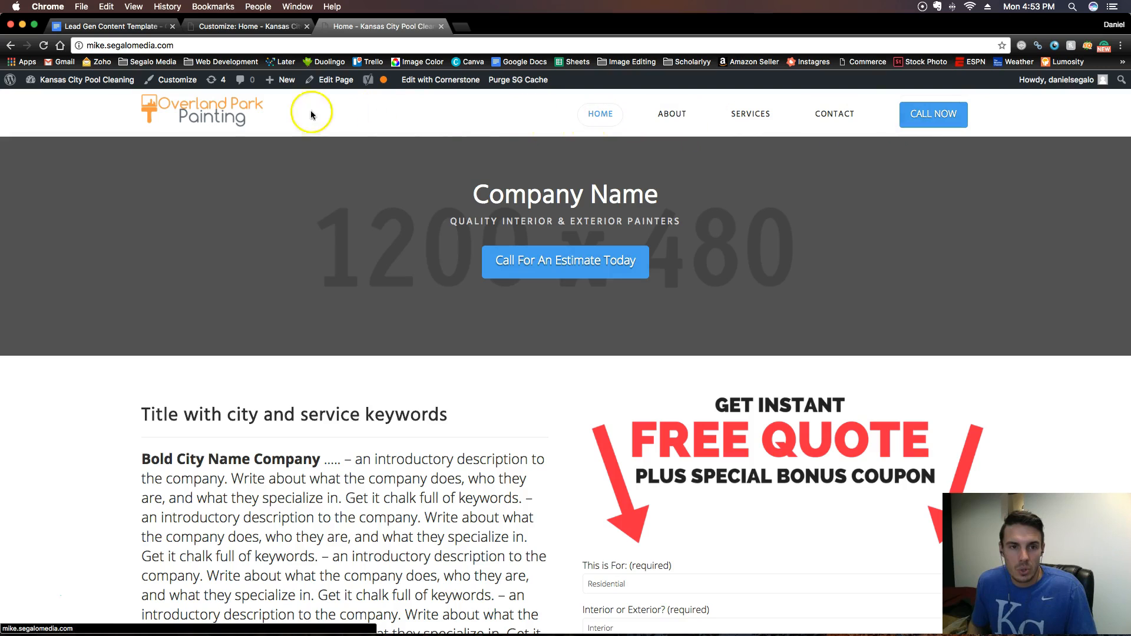
Review the published home page from the header through the service and testimonial sections to check its styling.
scroll(217, 246, down, 15)
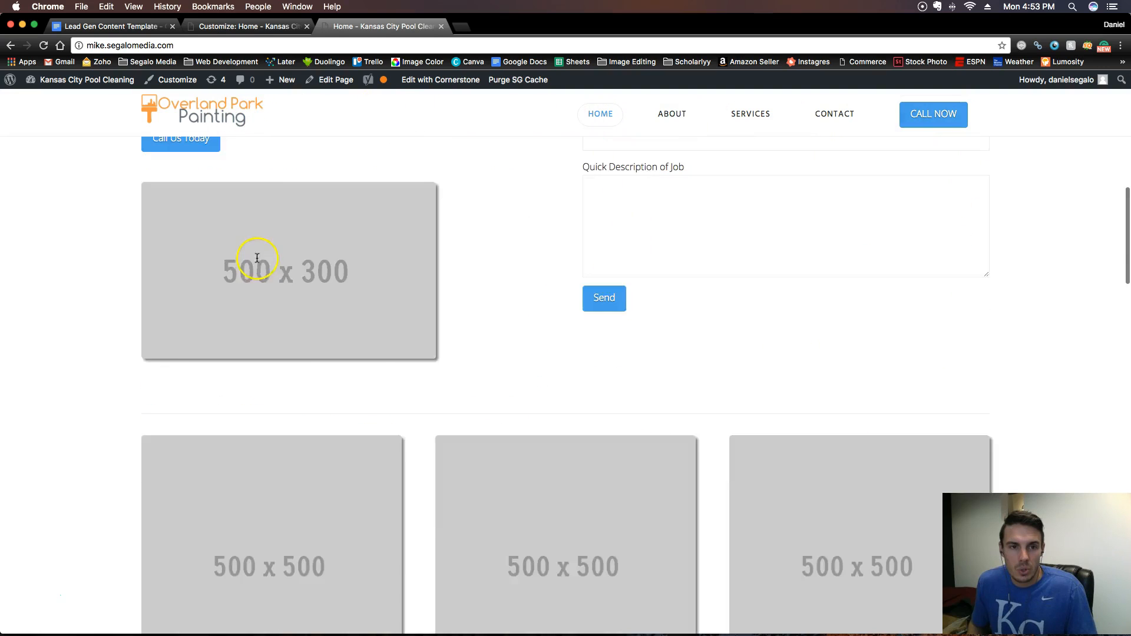
scroll(263, 243, down, 5)
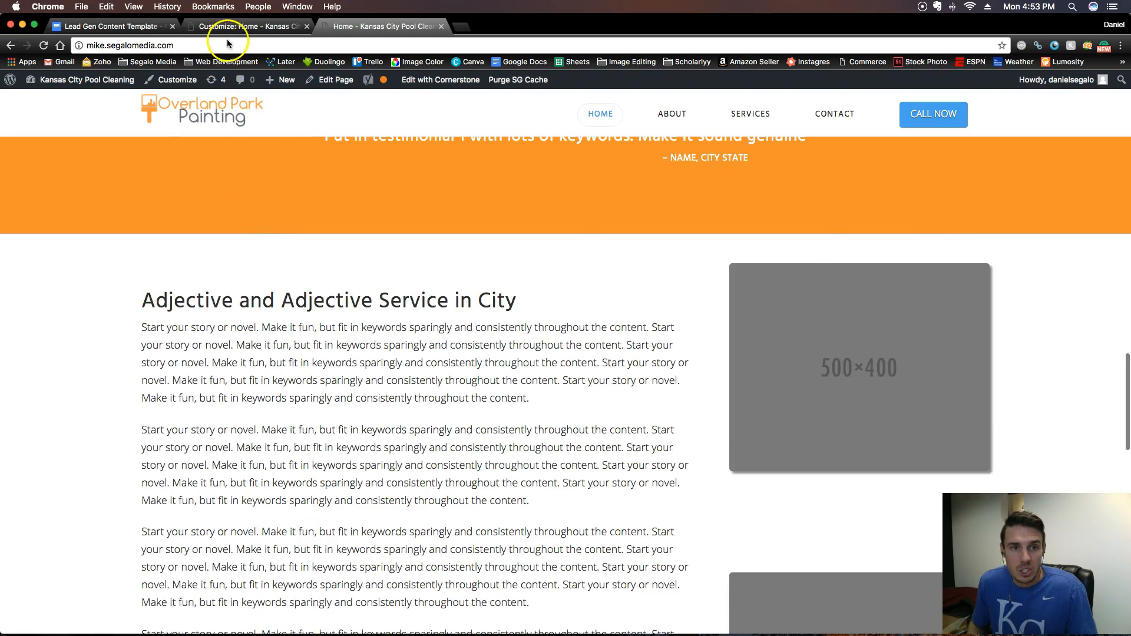
scroll(240, 35, up, 14)
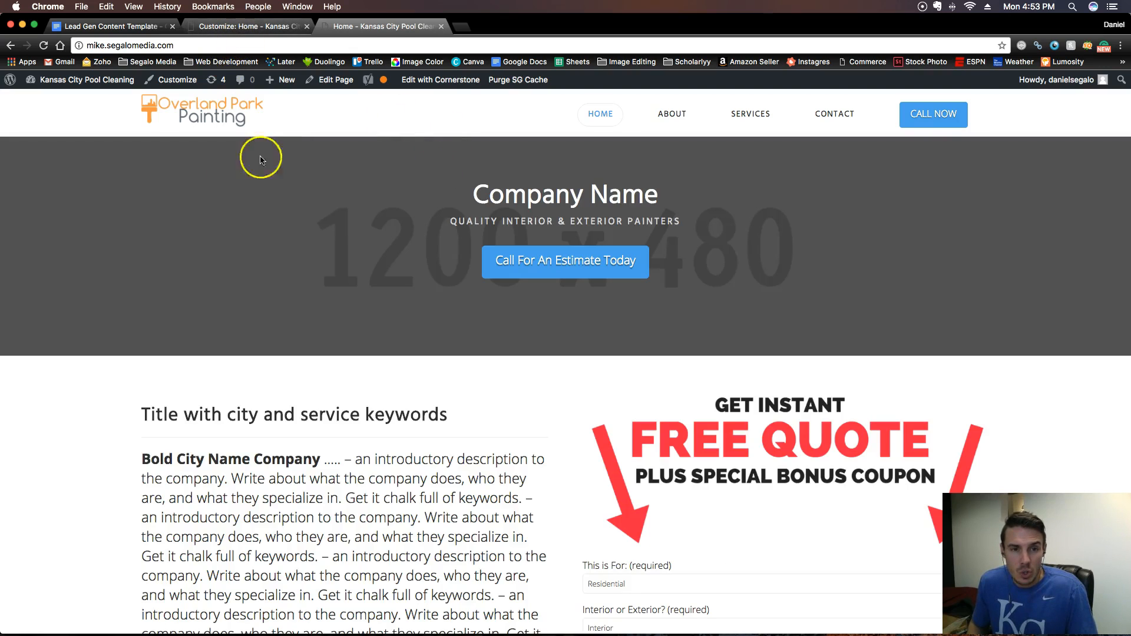
scroll(422, 180, up, 1)
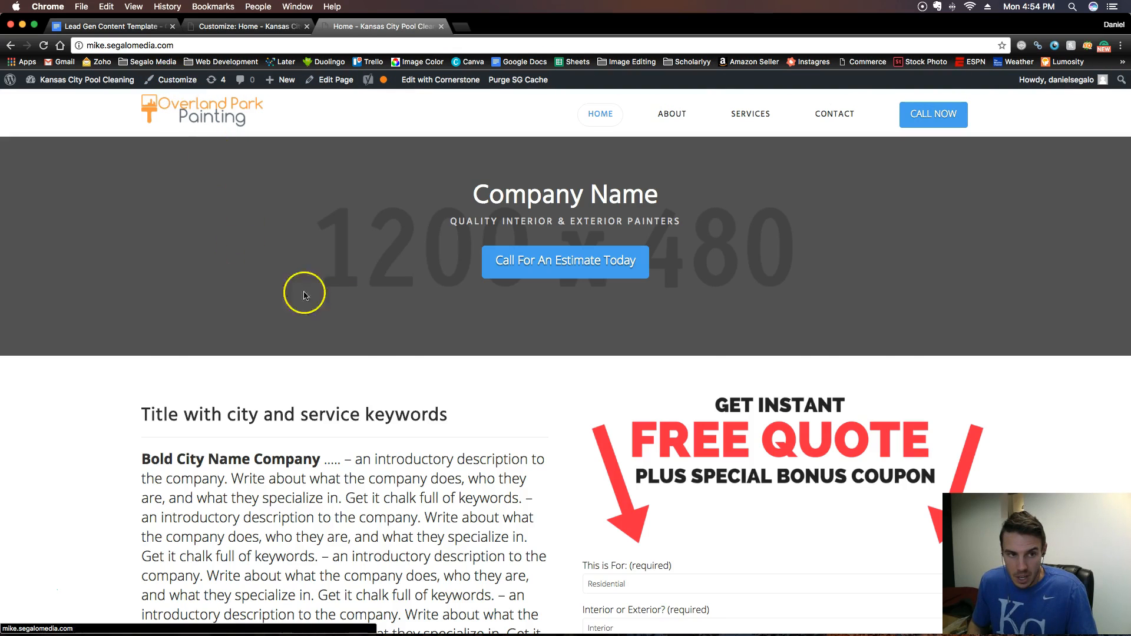
scroll(374, 313, down, 10)
scroll(376, 319, down, 5)
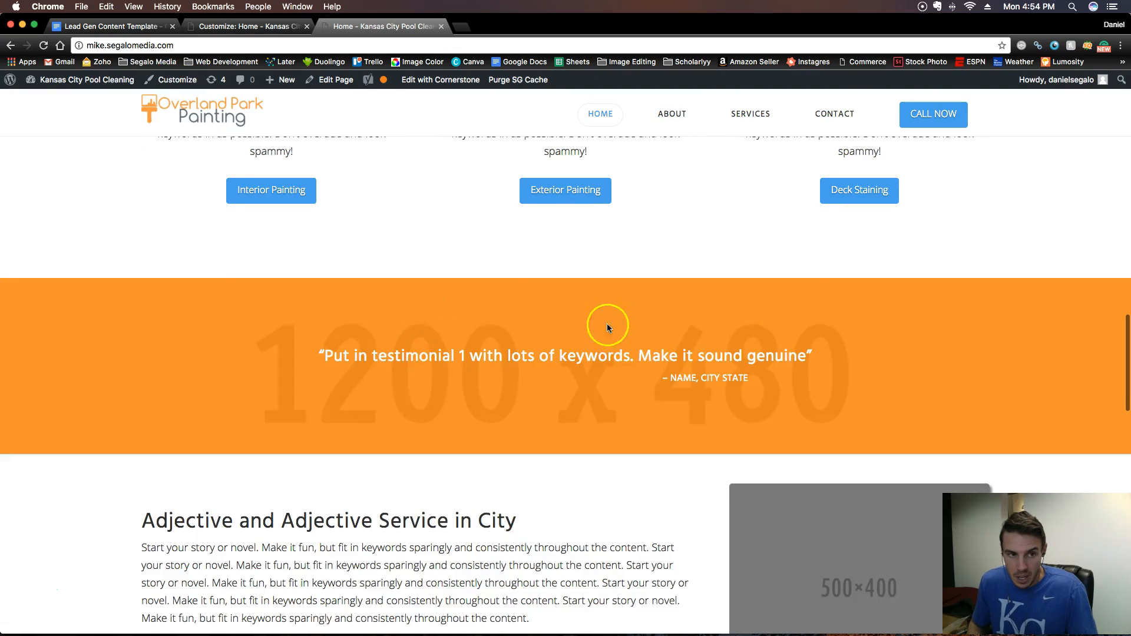